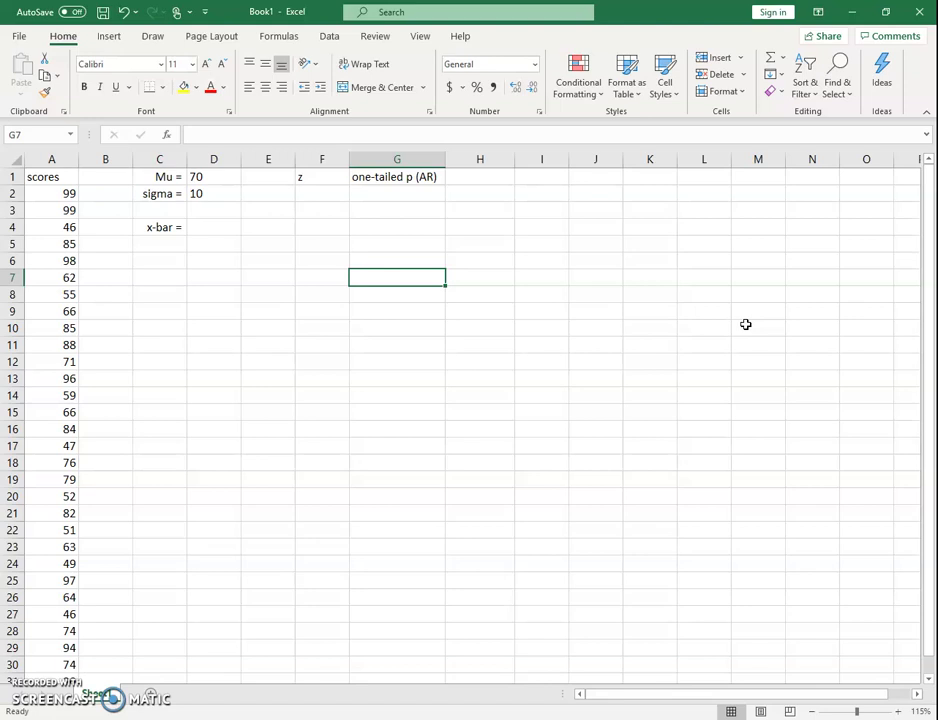
{"action": "type", "text": "=standardize("}
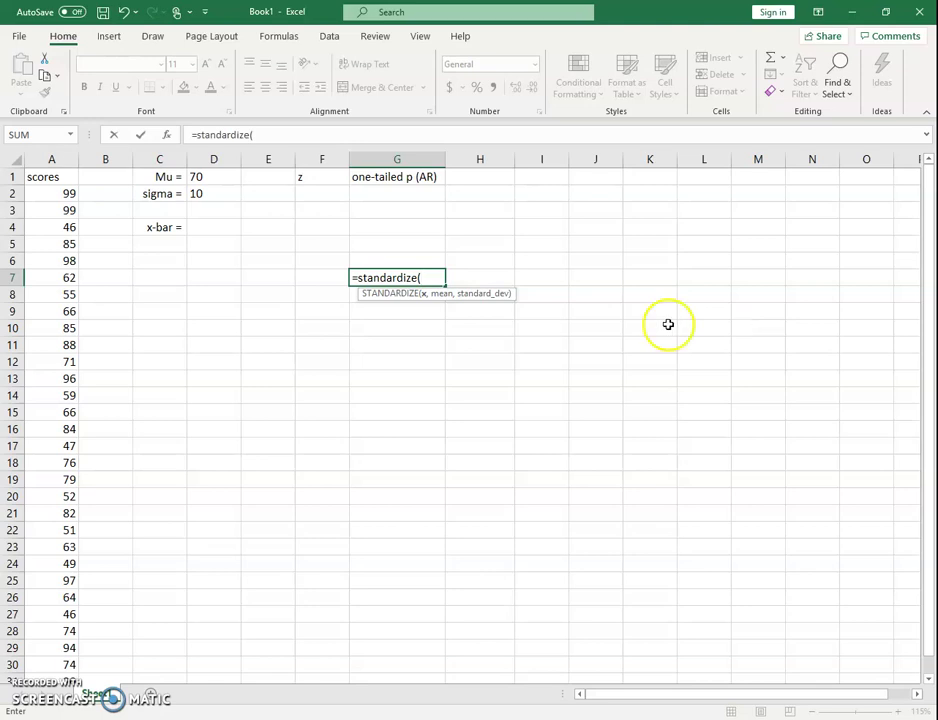
{"action": "left_click", "coordinate": [426, 302]}
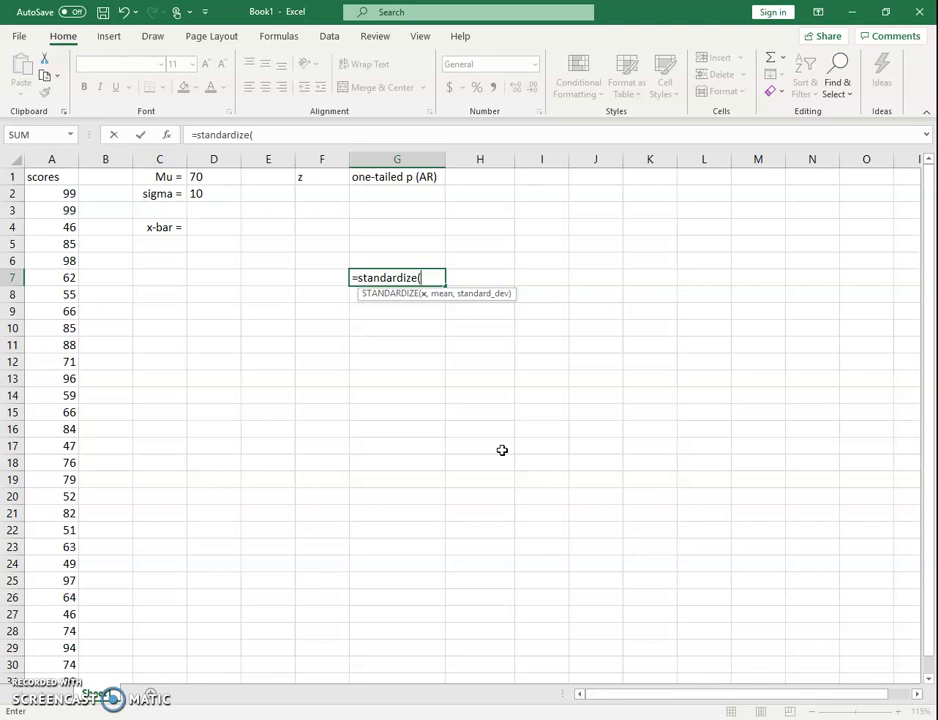
{"action": "key", "text": "BackSpace"}
{"action": "key", "text": "BackSpace"}
{"action": "key", "text": "BackSpace"}
{"action": "key", "text": "BackSpace"}
{"action": "key", "text": "BackSpace"}
{"action": "key", "text": "BackSpace"}
{"action": "key", "text": "BackSpace"}
{"action": "key", "text": "BackSpace"}
{"action": "key", "text": "BackSpace"}
{"action": "key", "text": "BackSpace"}
{"action": "key", "text": "BackSpace"}
{"action": "key", "text": "BackSpace"}
{"action": "type", "text": "z.test("}
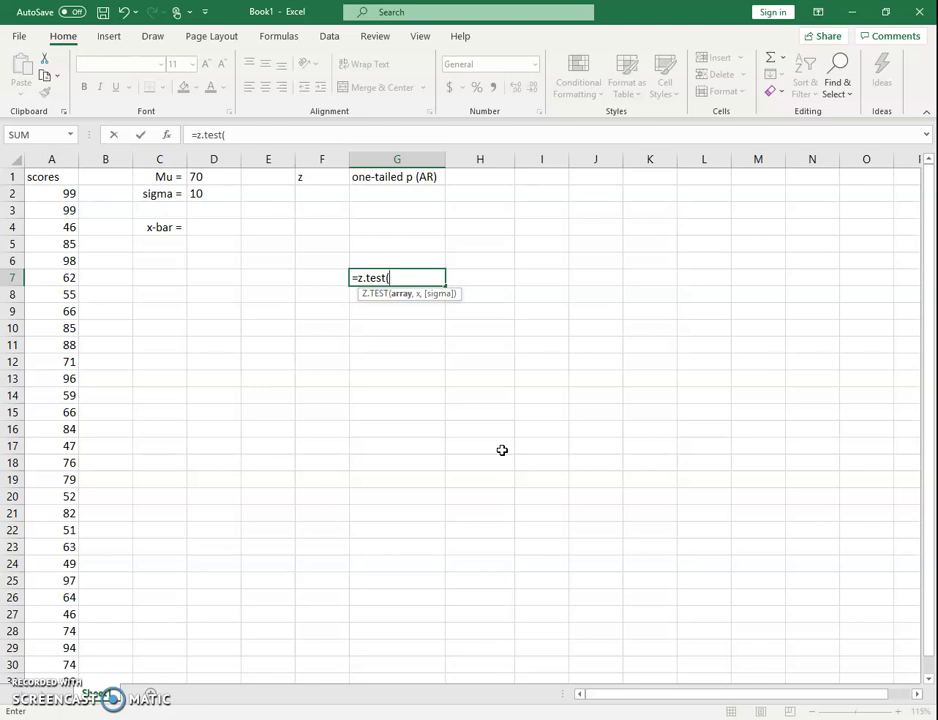
{"action": "left_click", "coordinate": [406, 296]}
{"action": "key", "text": "BackSpace"}
{"action": "key", "text": "BackSpace"}
{"action": "key", "text": "BackSpace"}
{"action": "key", "text": "BackSpace"}
{"action": "key", "text": "BackSpace"}
{"action": "key", "text": "BackSpace"}
{"action": "key", "text": "BackSpace"}
{"action": "key", "text": "BackSpace"}
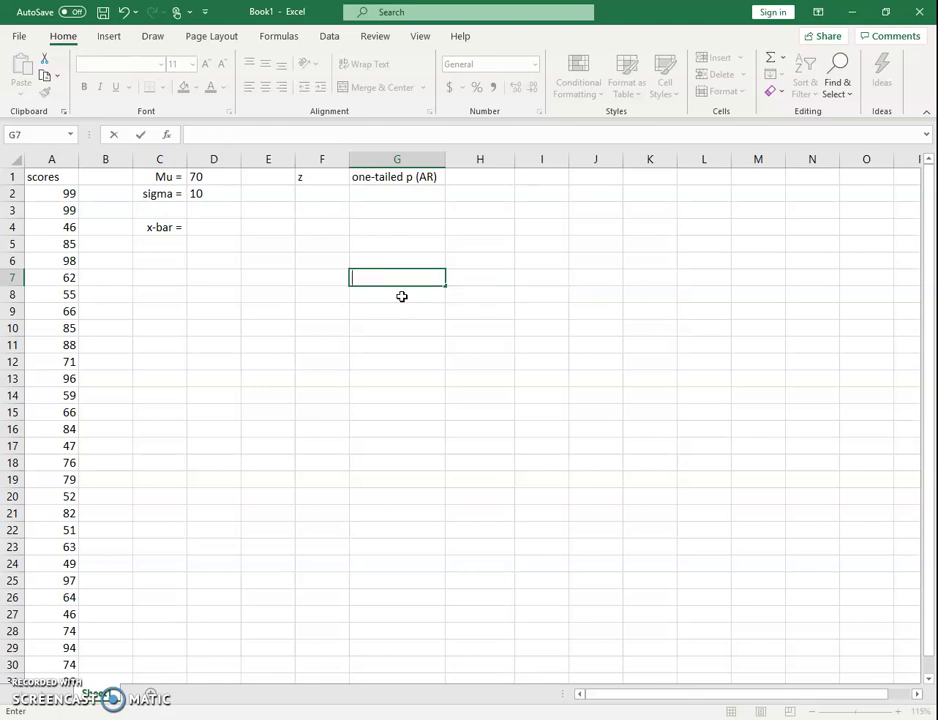
{"action": "key", "text": "Tab"}
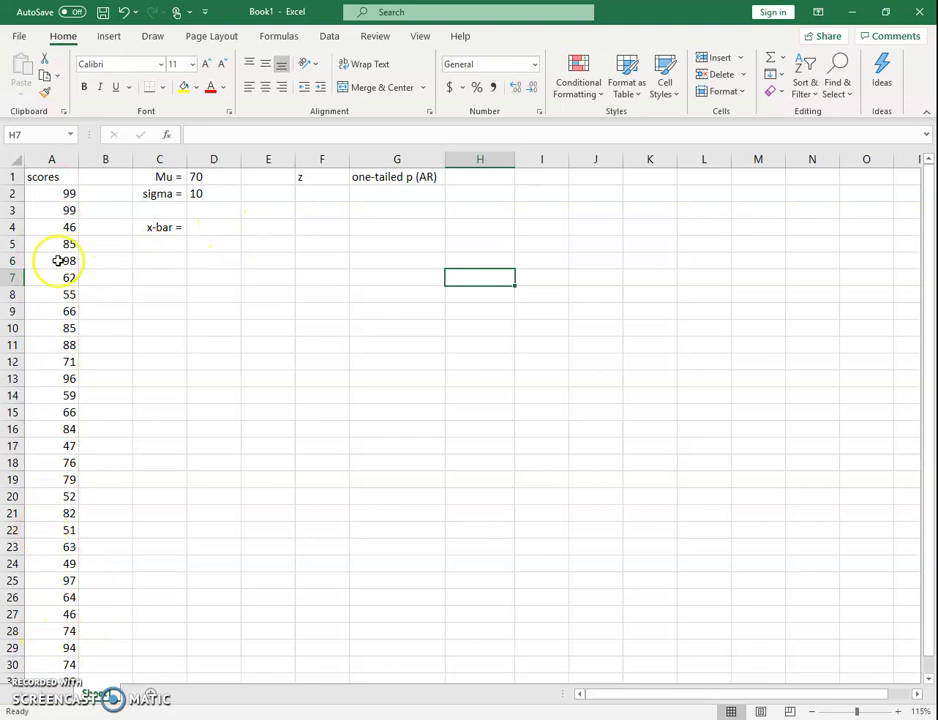
- Review the scores in column A and the Mu and sigma parameters in C1:D2
{"action": "scroll", "coordinate": [58, 260], "scroll_direction": "down", "scroll_amount": 1}
{"action": "scroll", "coordinate": [65, 575], "scroll_direction": "up", "scroll_amount": 1}
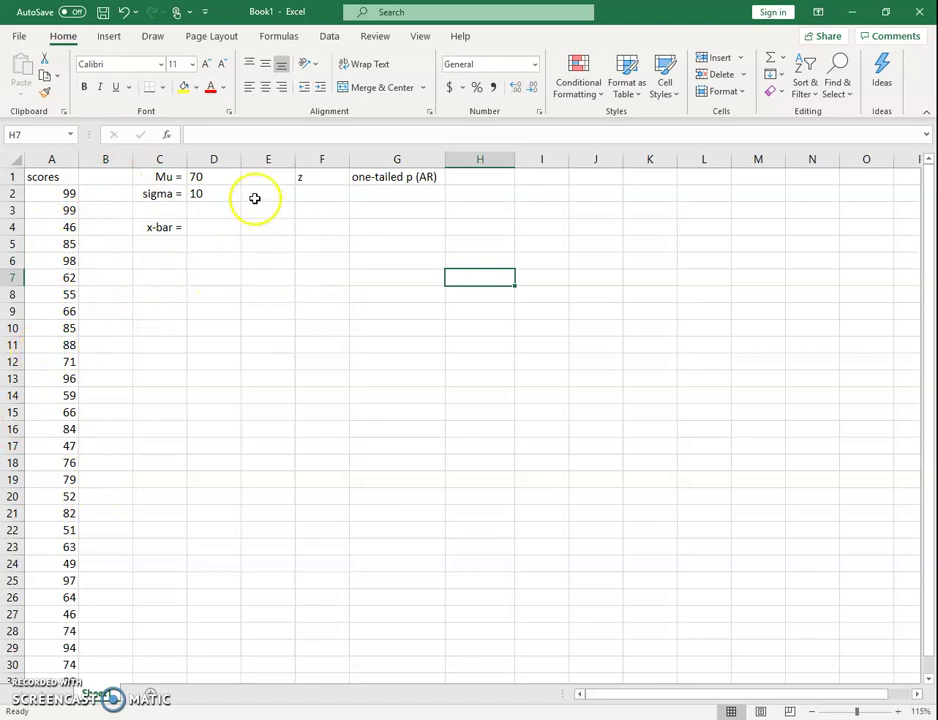
{"action": "left_click_drag", "start_coordinate": [222, 179], "coordinate": [176, 194]}
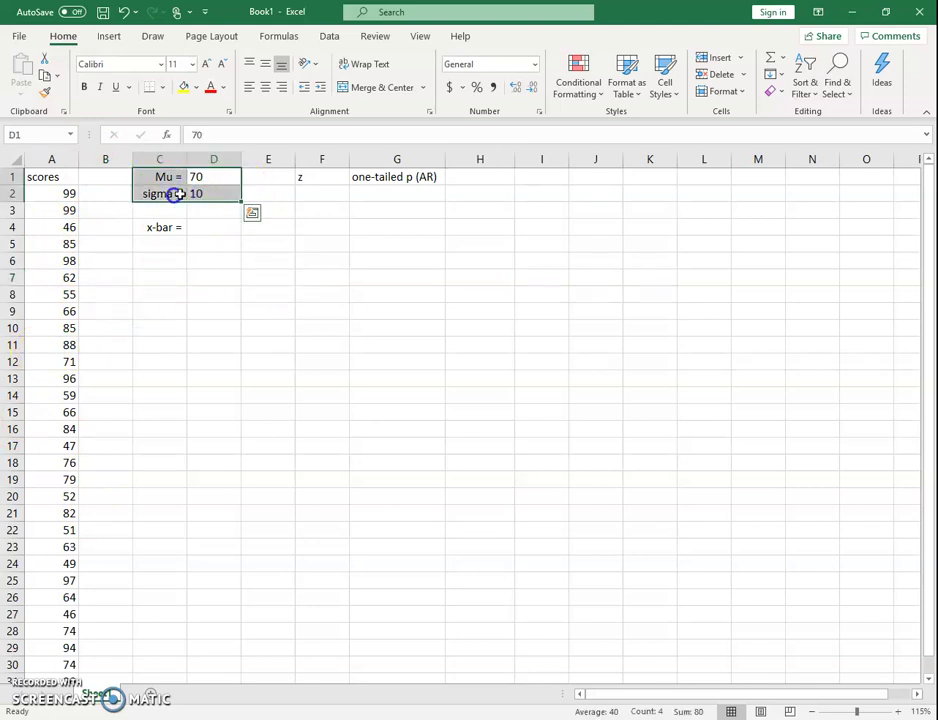
{"action": "left_click", "coordinate": [213, 178]}
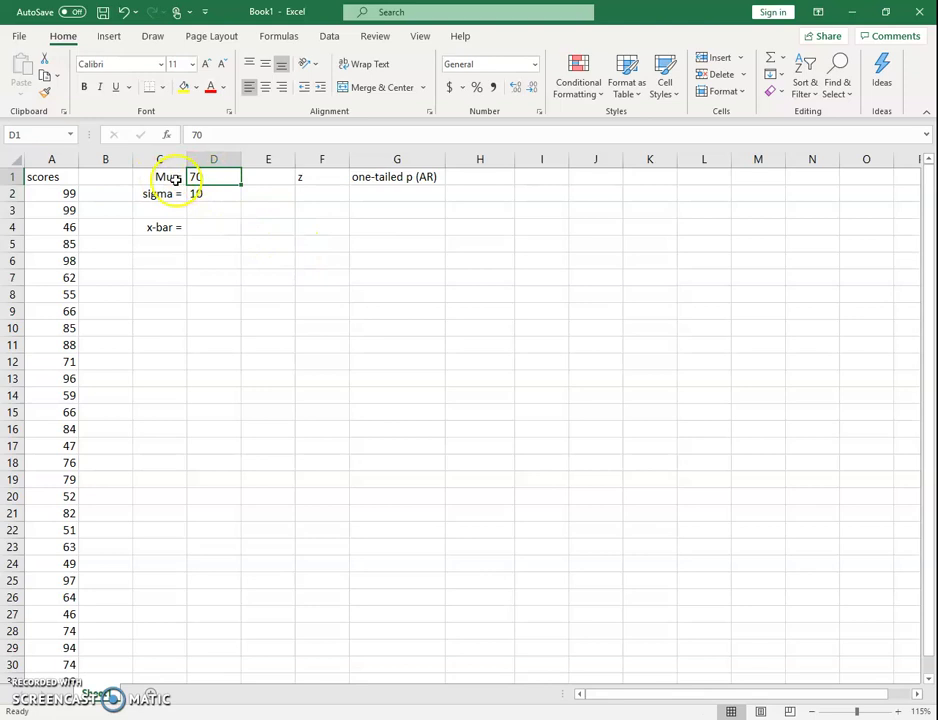
{"action": "left_click_drag", "start_coordinate": [163, 179], "coordinate": [210, 177]}
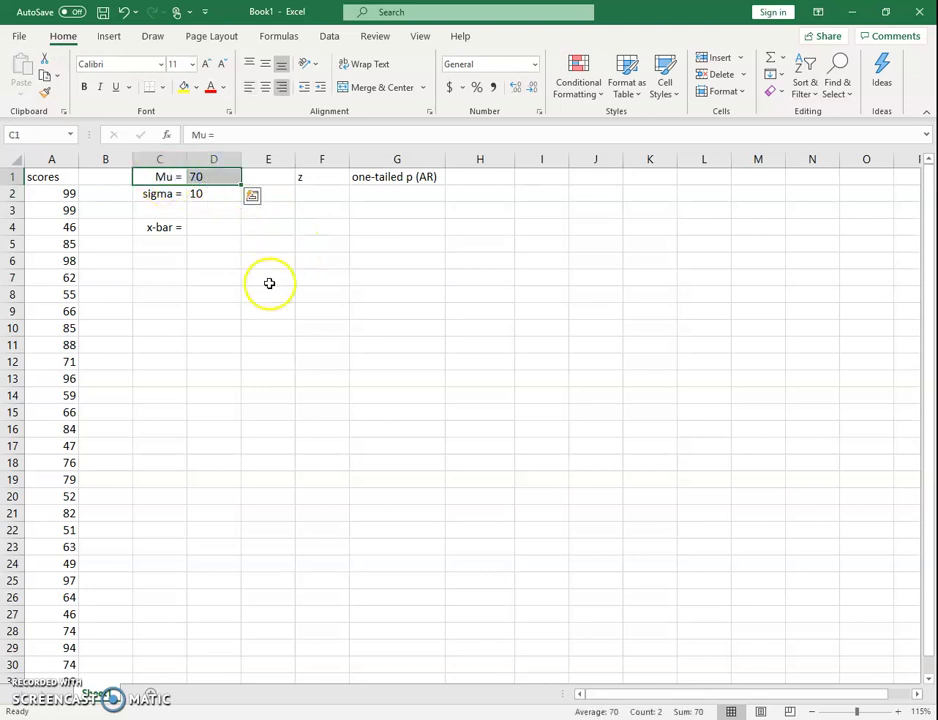
{"action": "left_click", "coordinate": [214, 177]}
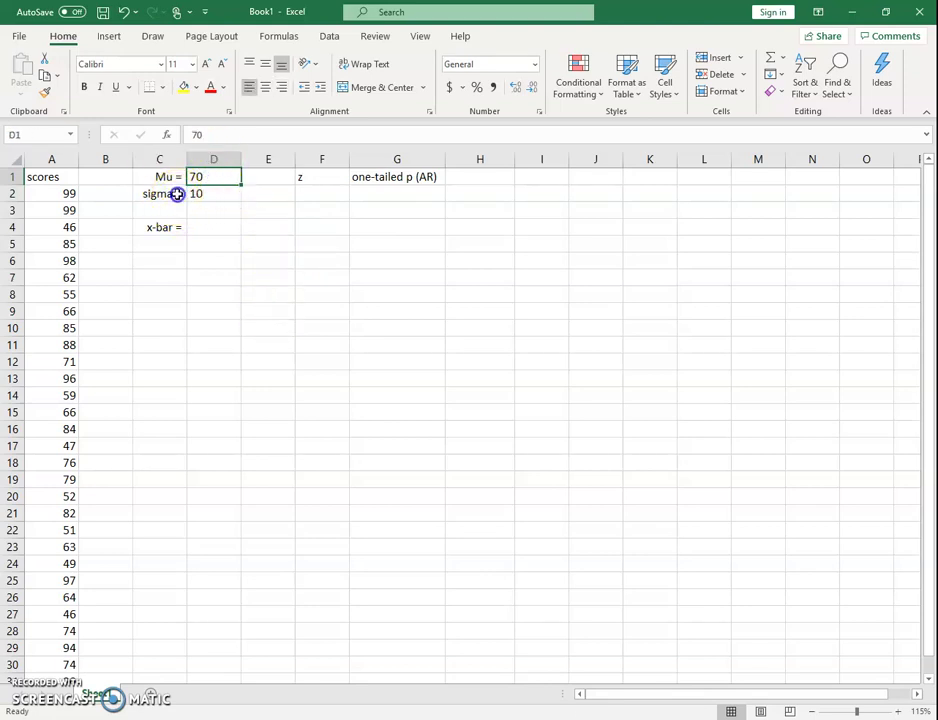
{"action": "left_click_drag", "start_coordinate": [177, 194], "coordinate": [212, 194]}
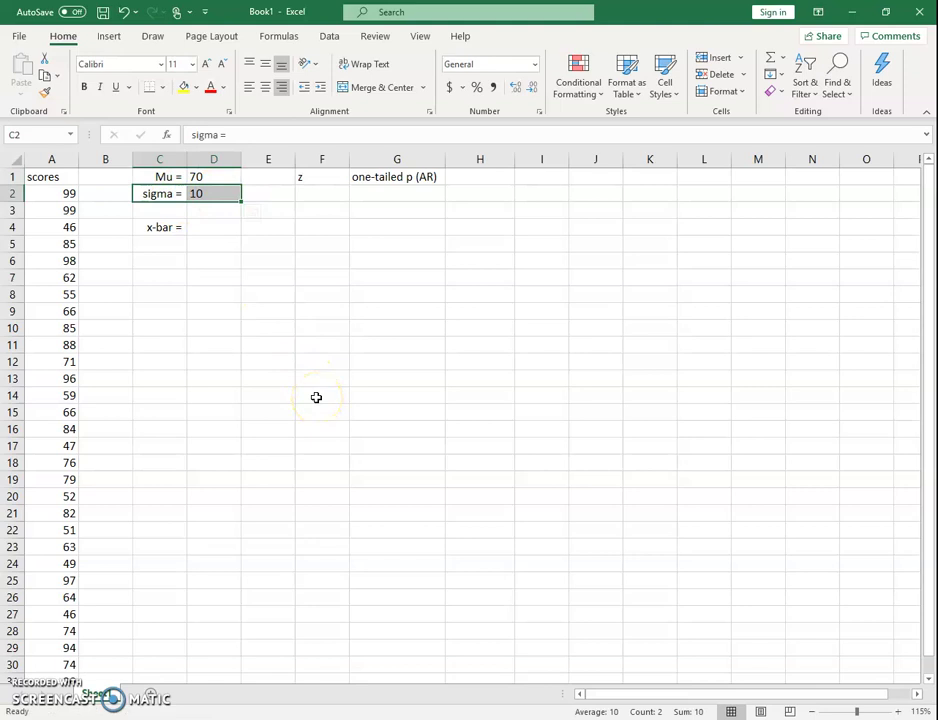
- Calculate the sample mean in D4 beside the x-bar label with =AVERAGE(A2:A31)
{"action": "left_click", "coordinate": [215, 224]}
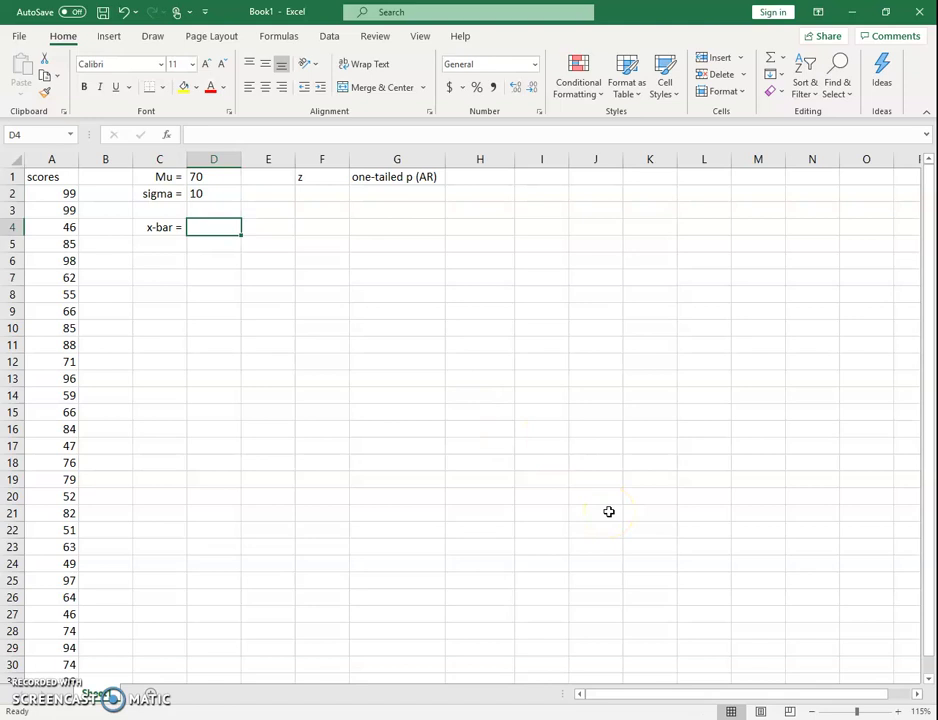
{"action": "type", "text": "=average"}
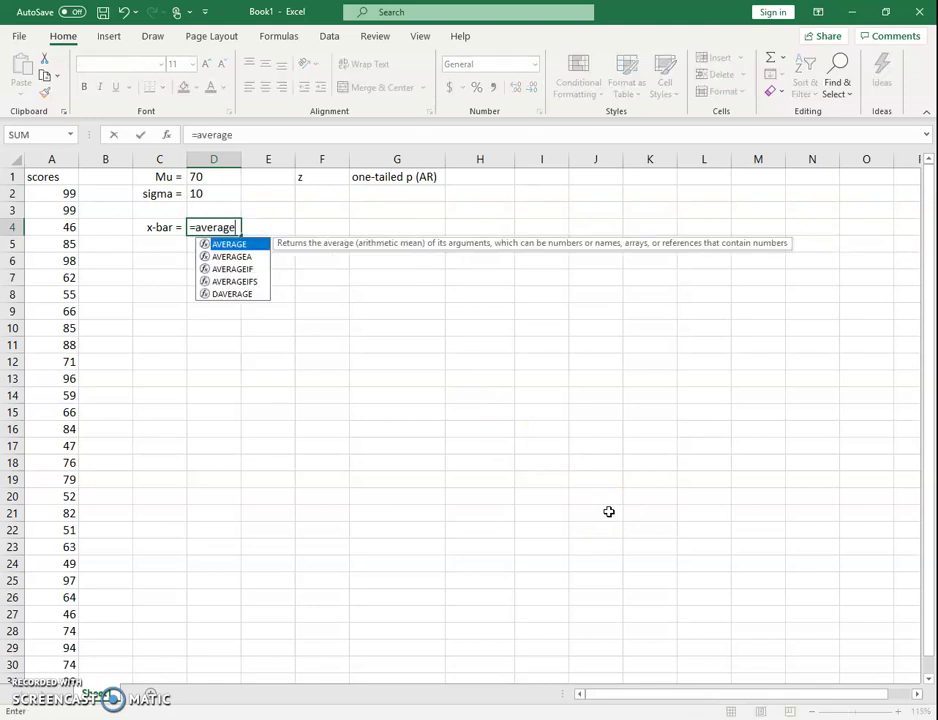
{"action": "type", "text": "(a"}
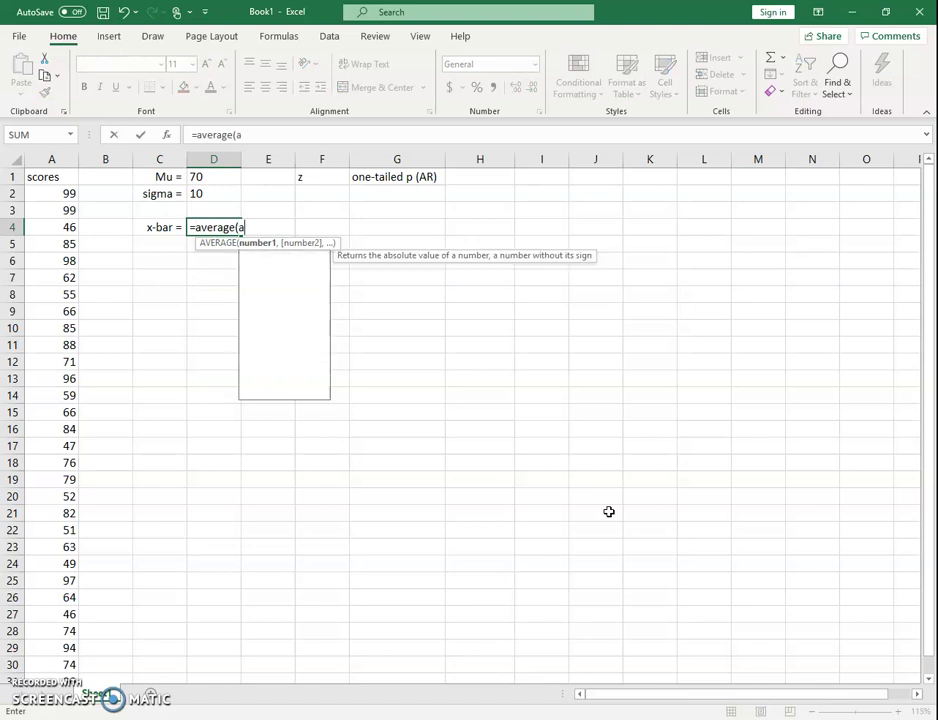
{"action": "type", "text": "2:a3"}
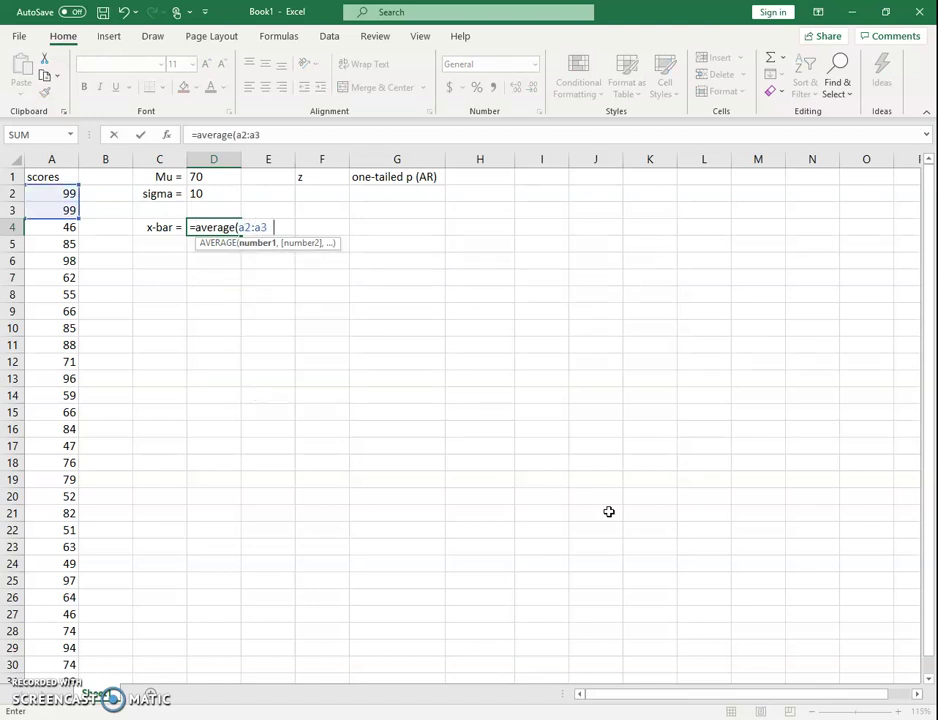
{"action": "type", "text": "1)"}
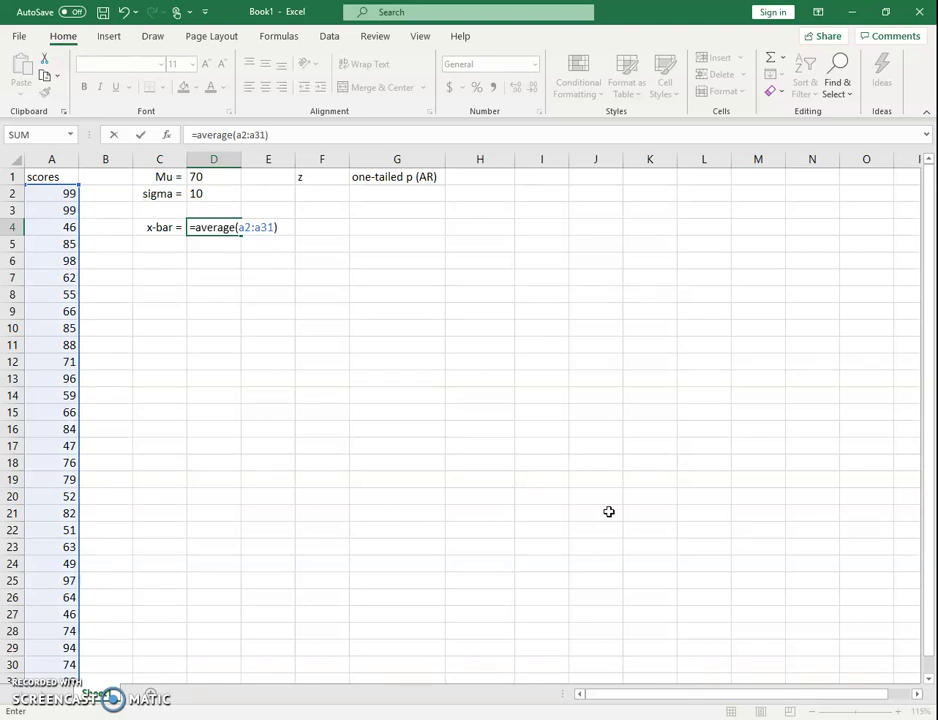
{"action": "key", "text": "Return"}
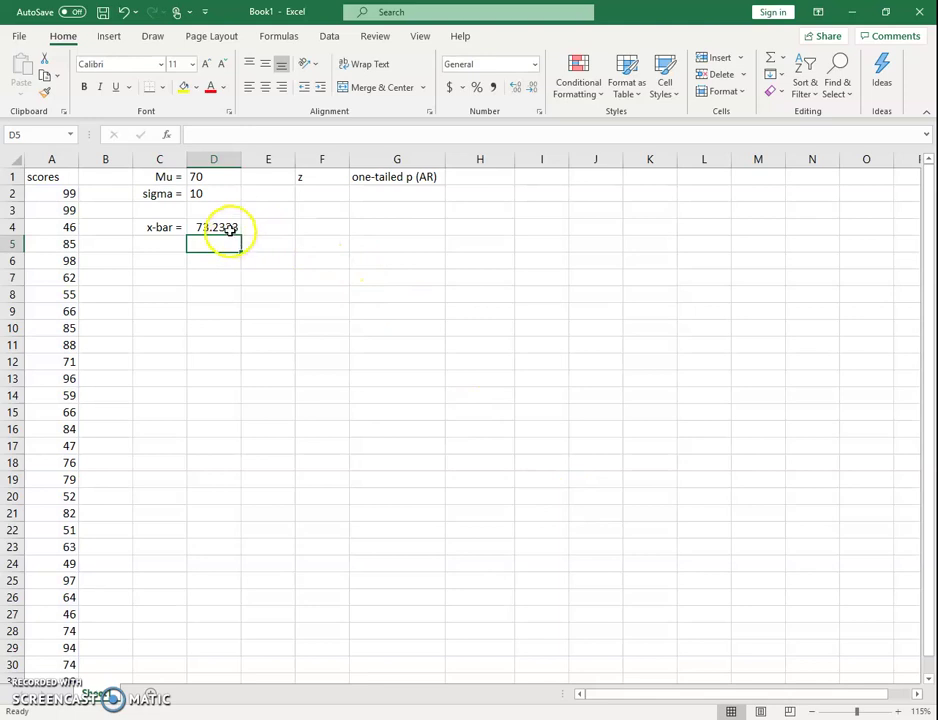
{"action": "left_click", "coordinate": [230, 229]}
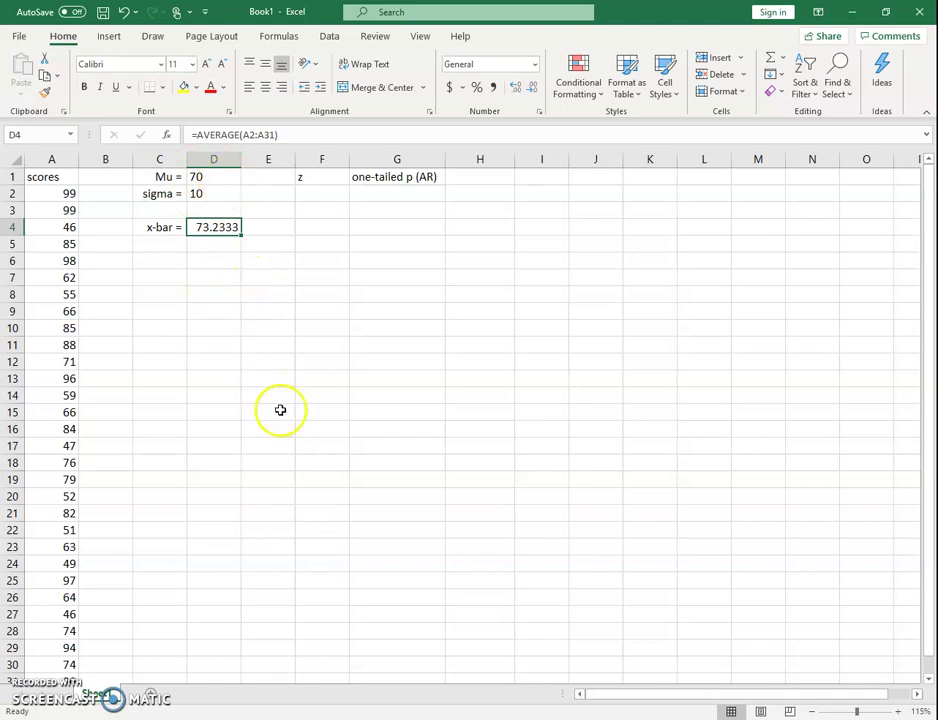
{"action": "left_click", "coordinate": [381, 197]}
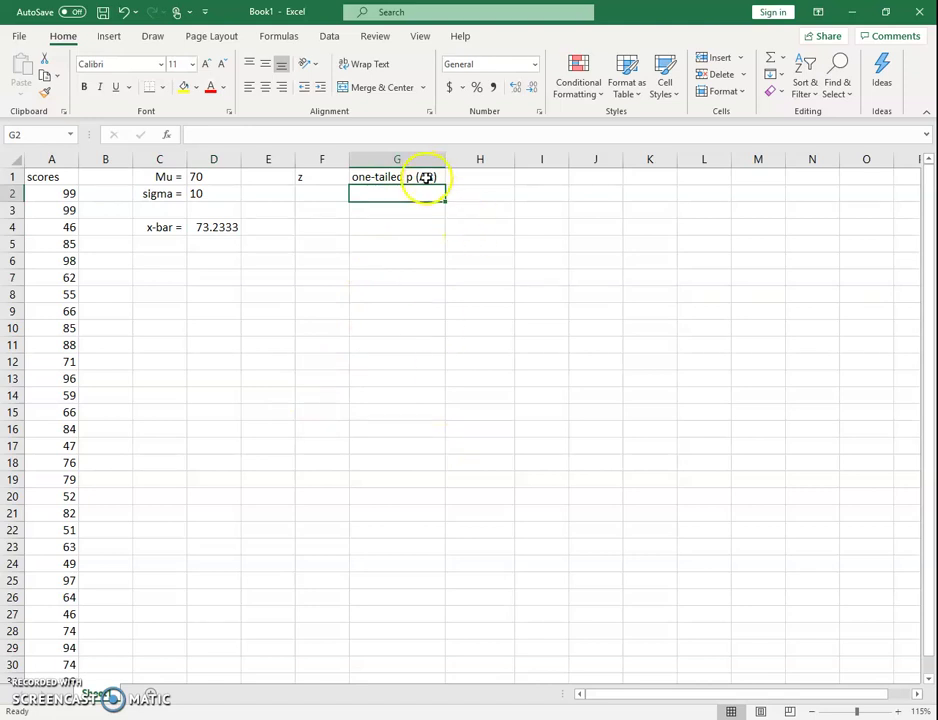
{"action": "left_click", "coordinate": [309, 181]}
{"action": "left_click", "coordinate": [429, 176]}
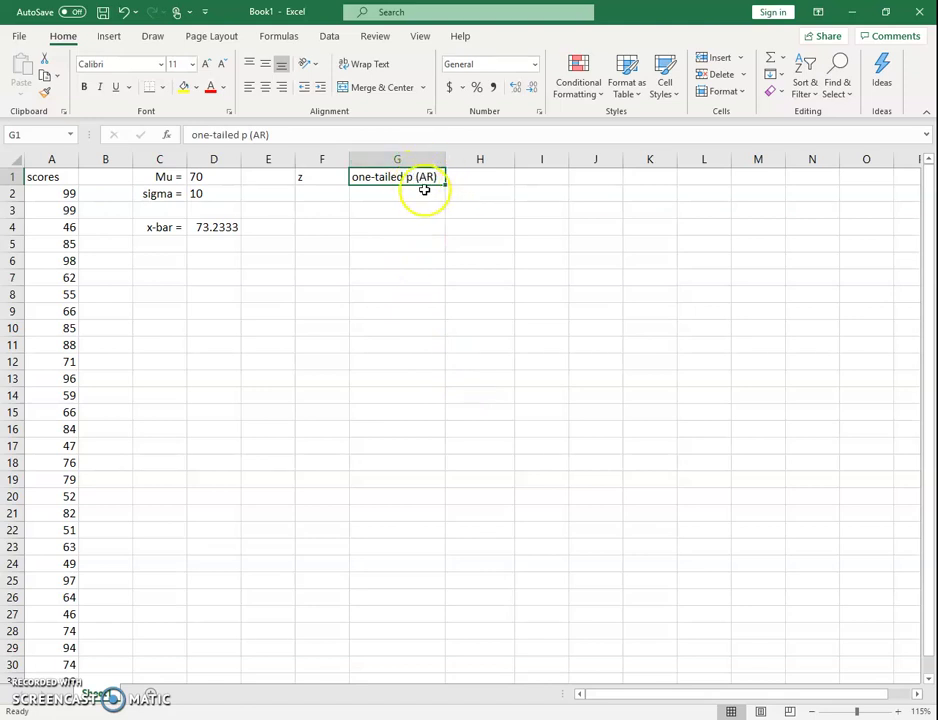
{"action": "left_click", "coordinate": [209, 226]}
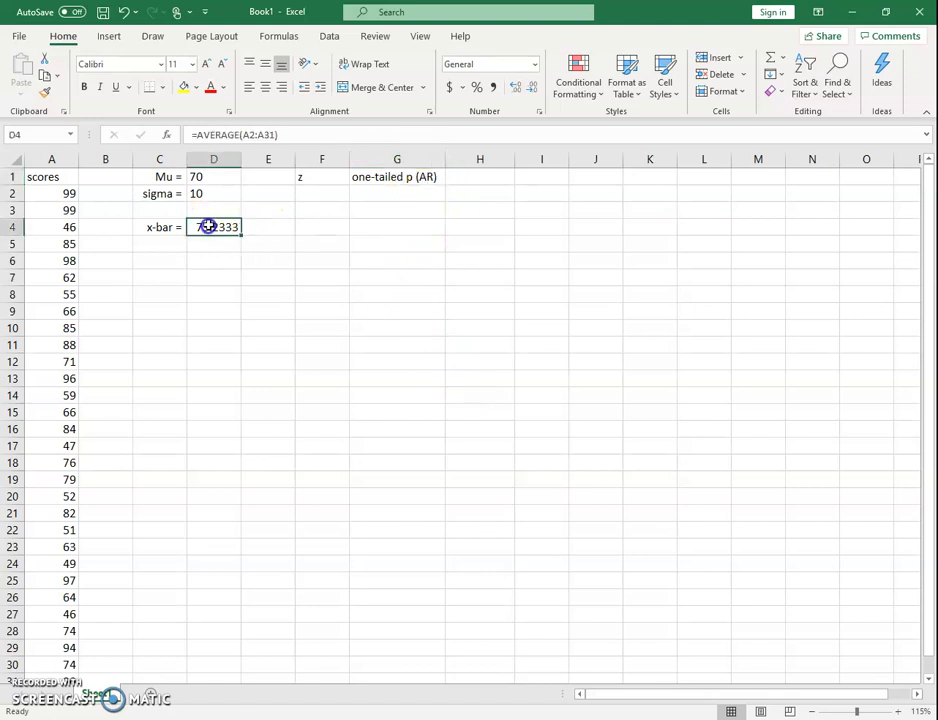
{"action": "left_click", "coordinate": [211, 178]}
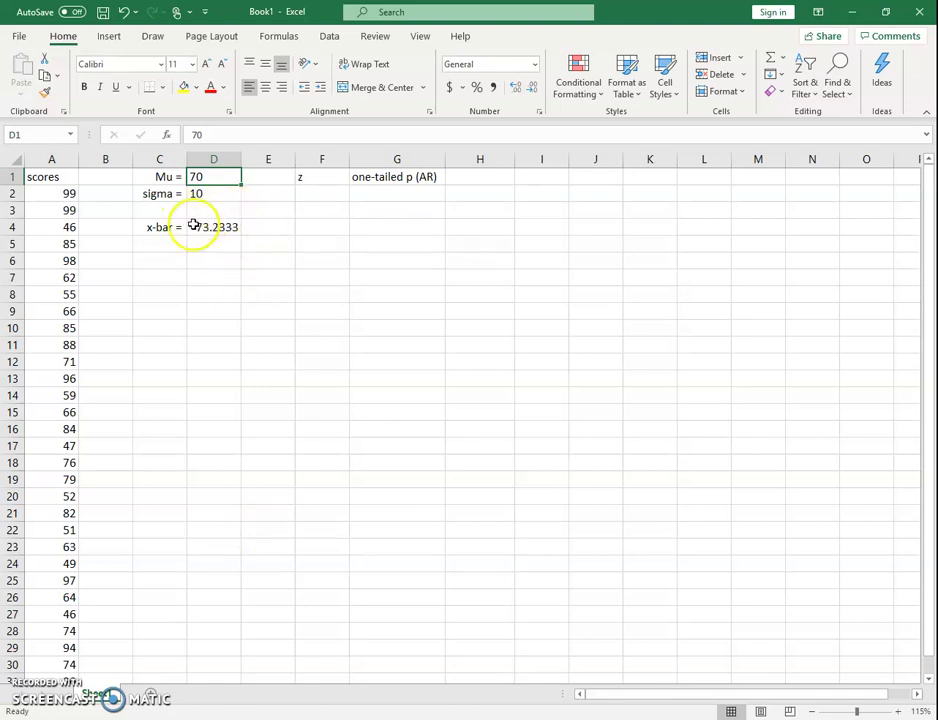
- Calculate the one-tailed p-value in G2 with =Z.TEST(A2:A31,D1,D2), using the scores, Mu and sigma
{"action": "left_click", "coordinate": [407, 203]}
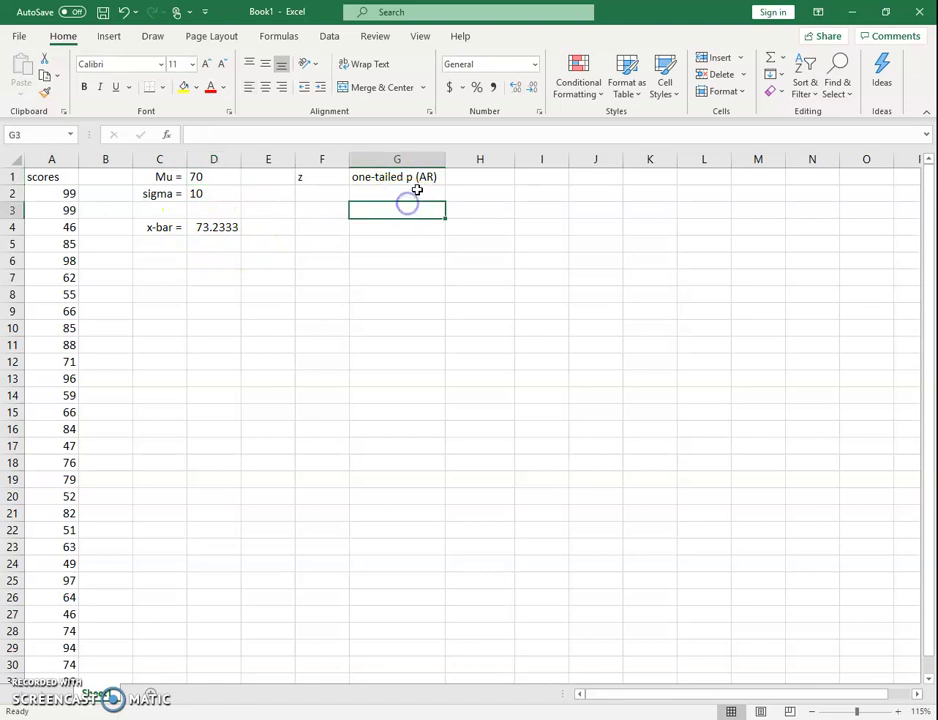
{"action": "type", "text": "=z"}
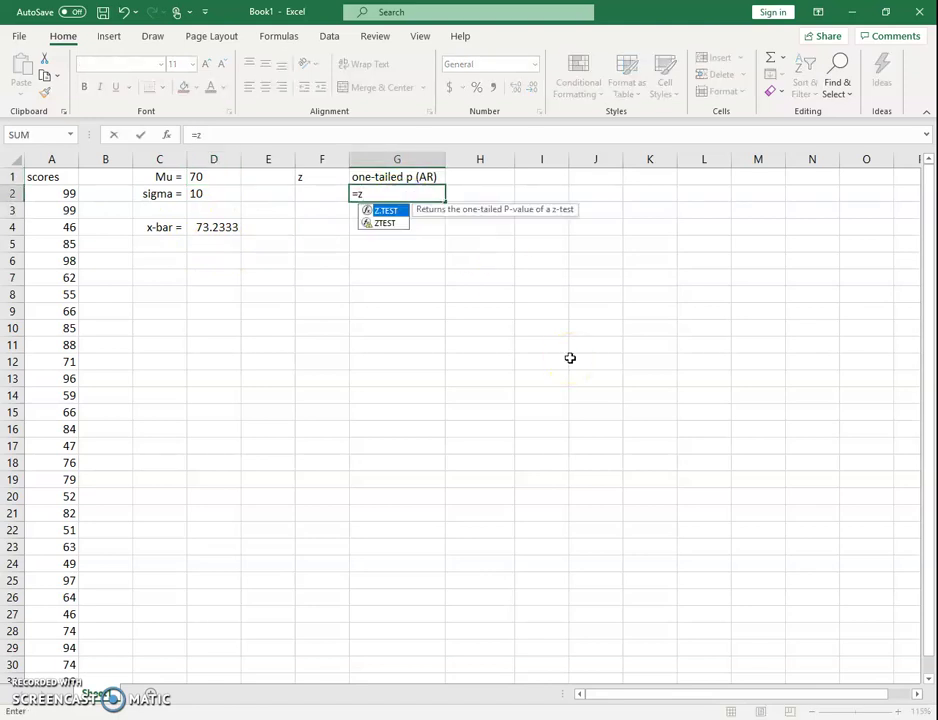
{"action": "type", "text": ".test(a2:a23"}
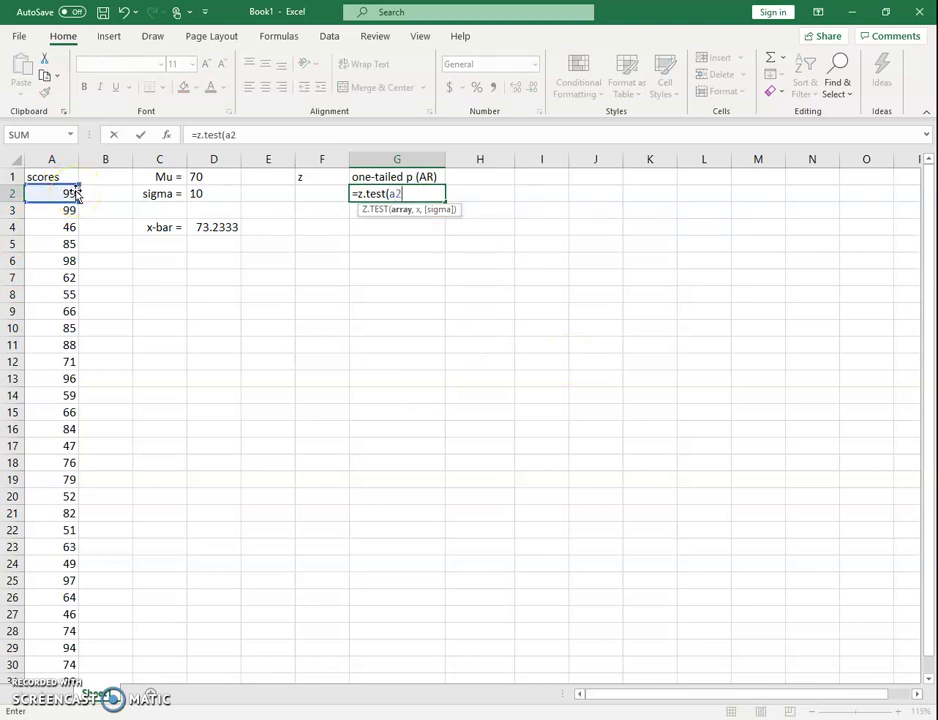
{"action": "key", "text": "BackSpace"}
{"action": "key", "text": "BackSpace"}
{"action": "type", "text": "31,"}
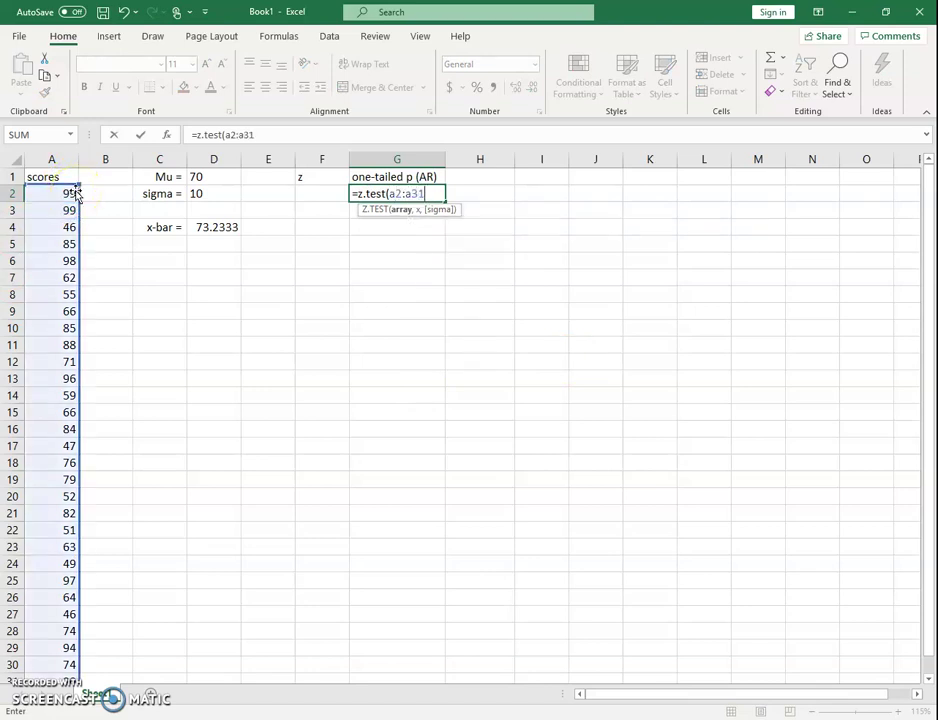
{"action": "left_click", "coordinate": [218, 176]}
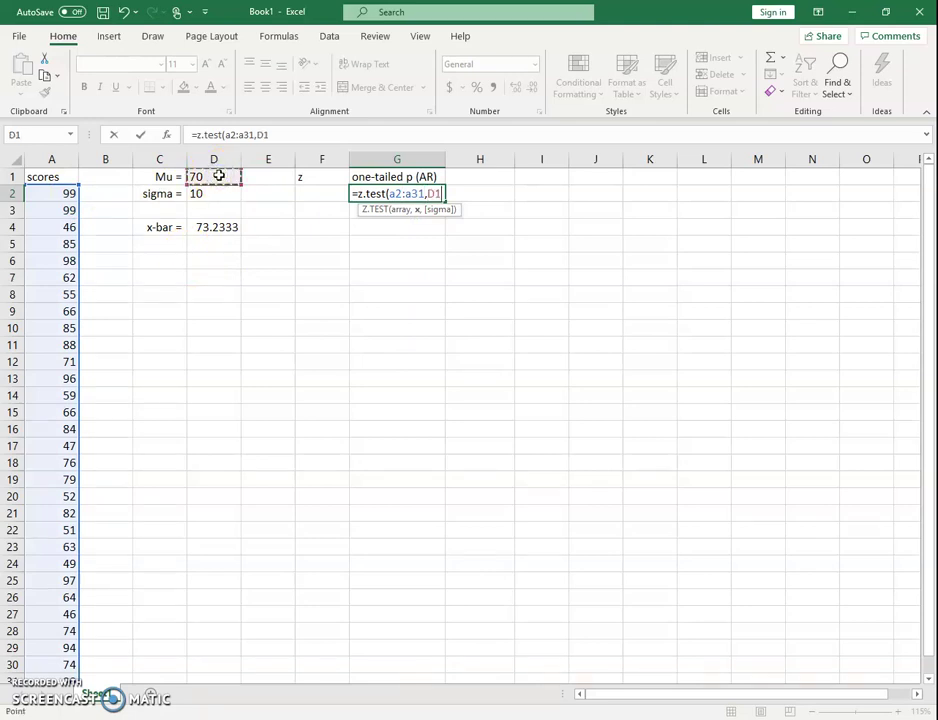
{"action": "type", "text": ","}
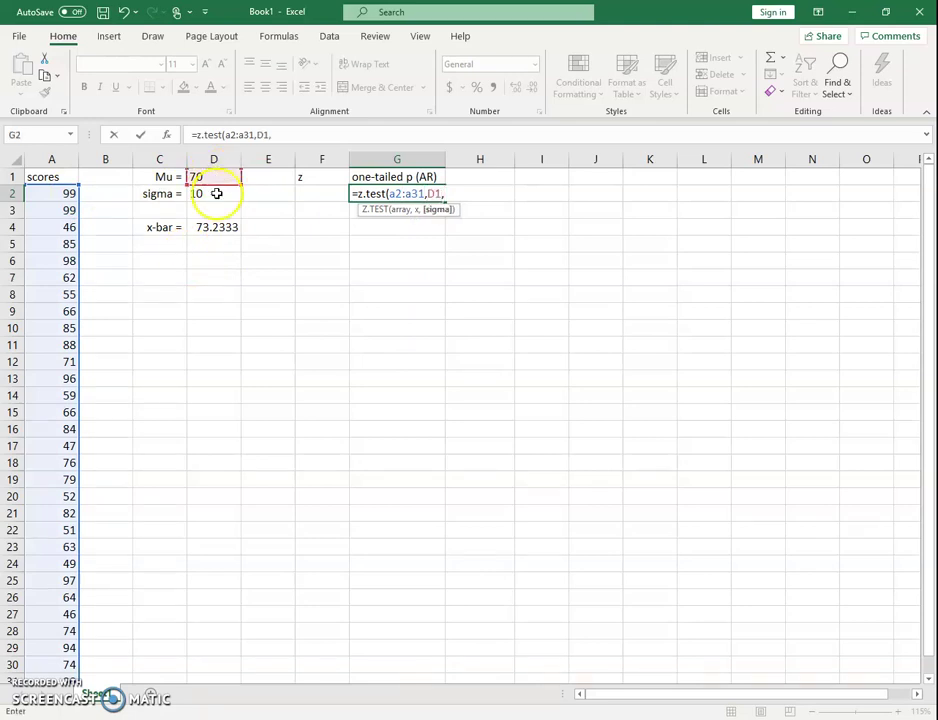
{"action": "left_click", "coordinate": [214, 193]}
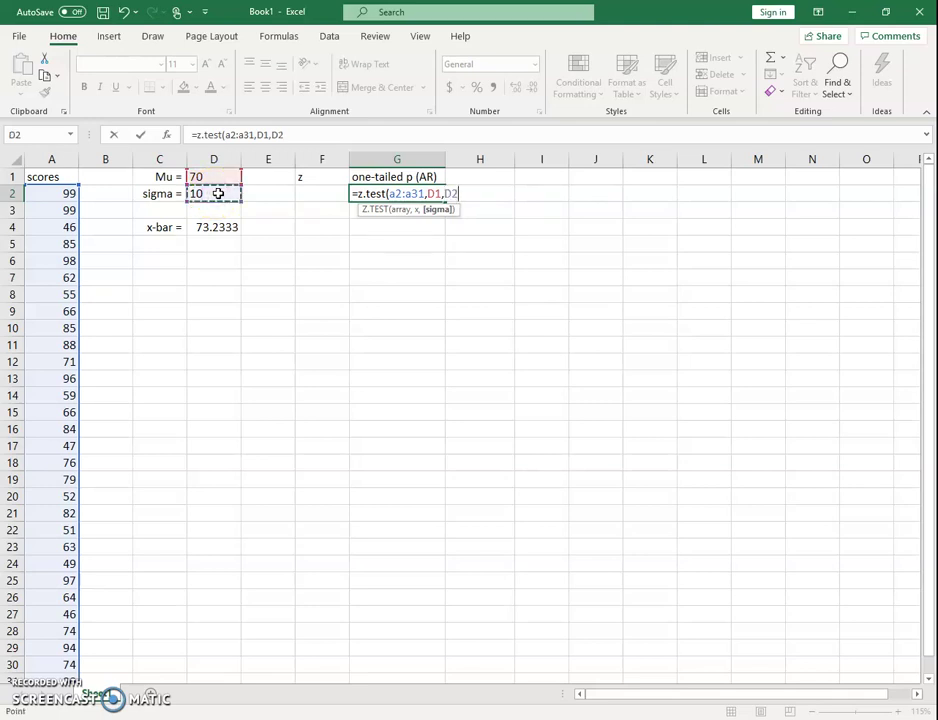
{"action": "type", "text": ")"}
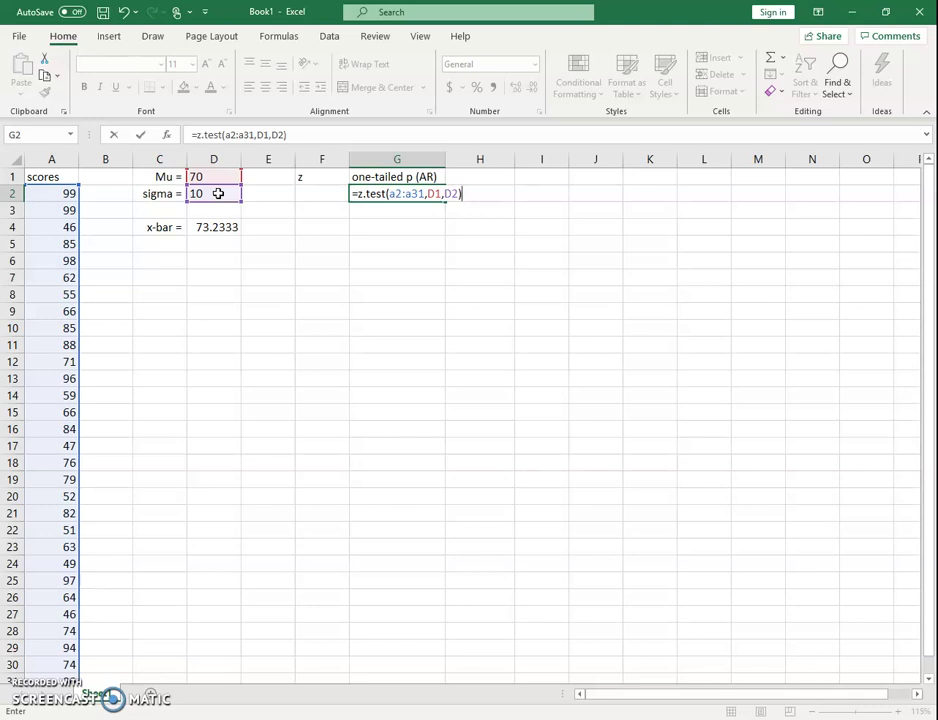
{"action": "key", "text": "Return"}
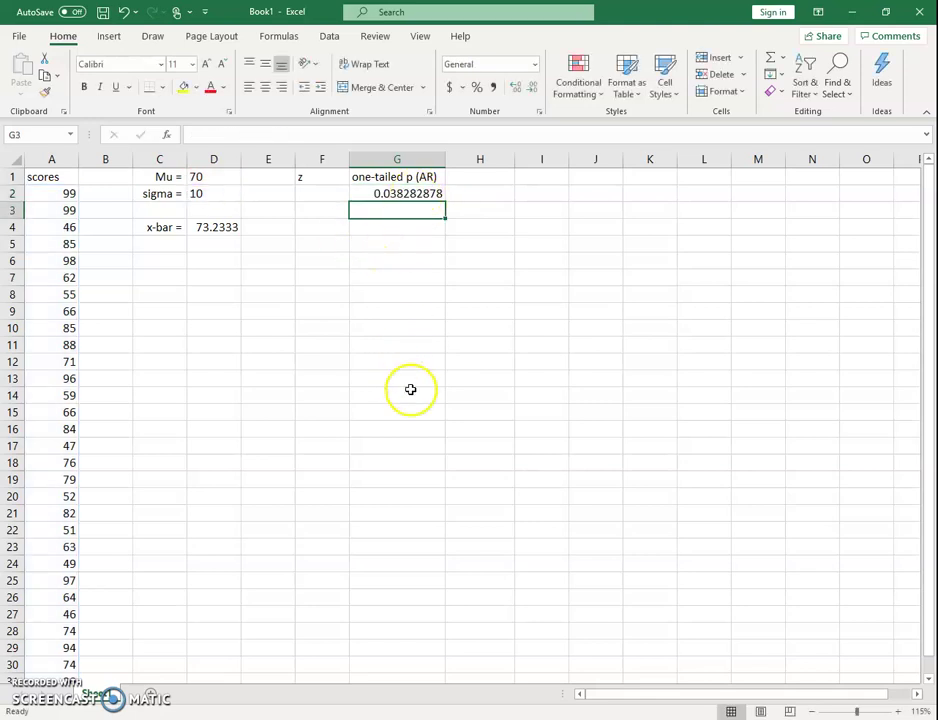
- Calculate the z statistic in F2 from the one-tailed p-value with =NORM.S.INV(G2)
{"action": "left_click", "coordinate": [379, 178]}
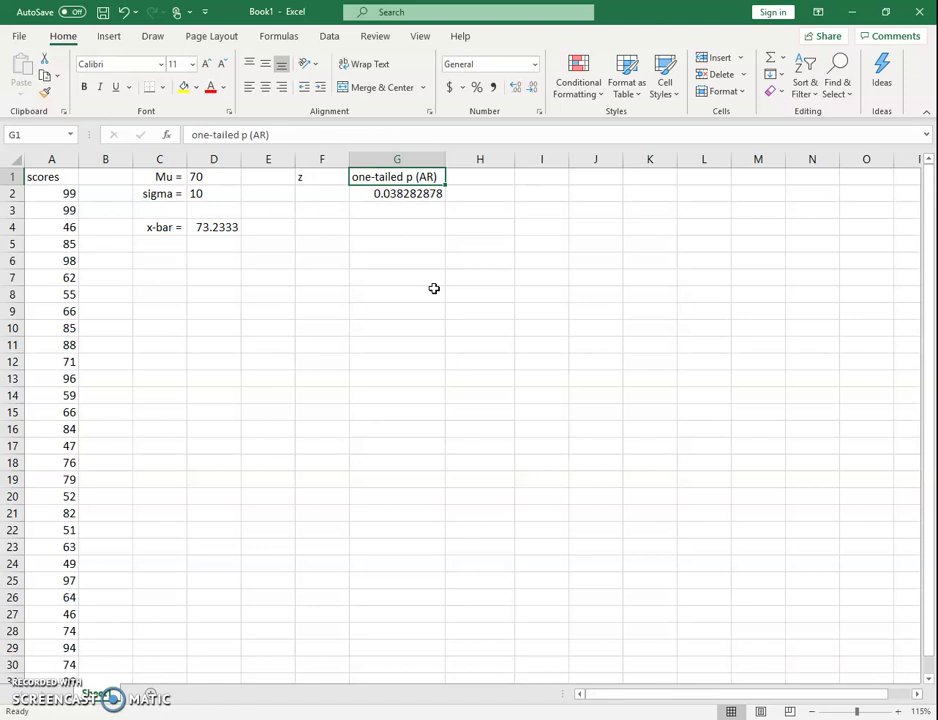
{"action": "key", "text": "Down"}
{"action": "key", "text": "Left"}
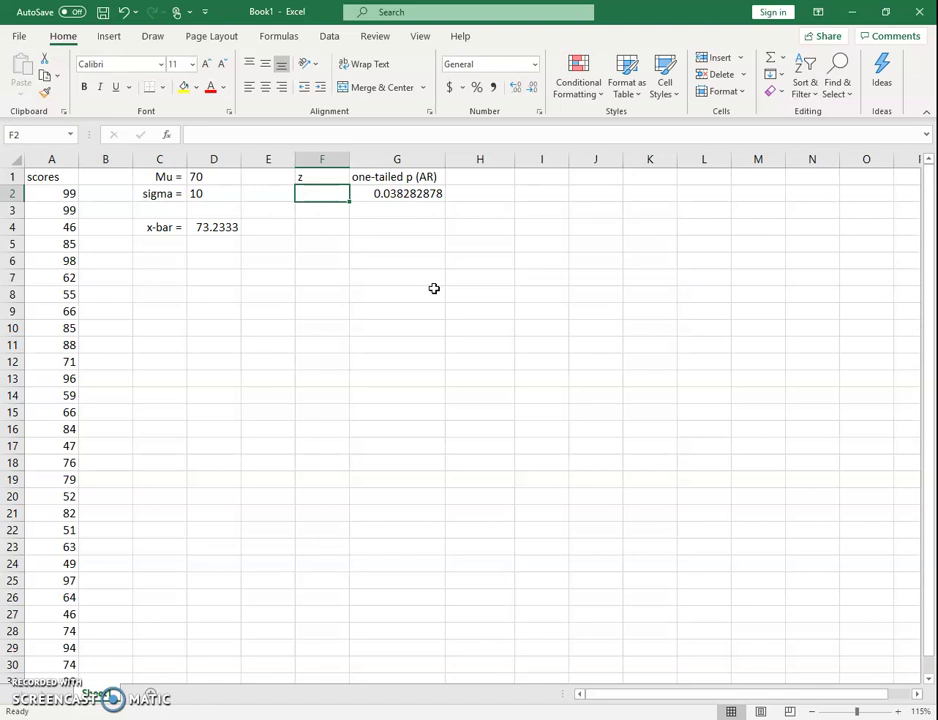
{"action": "type", "text": "="}
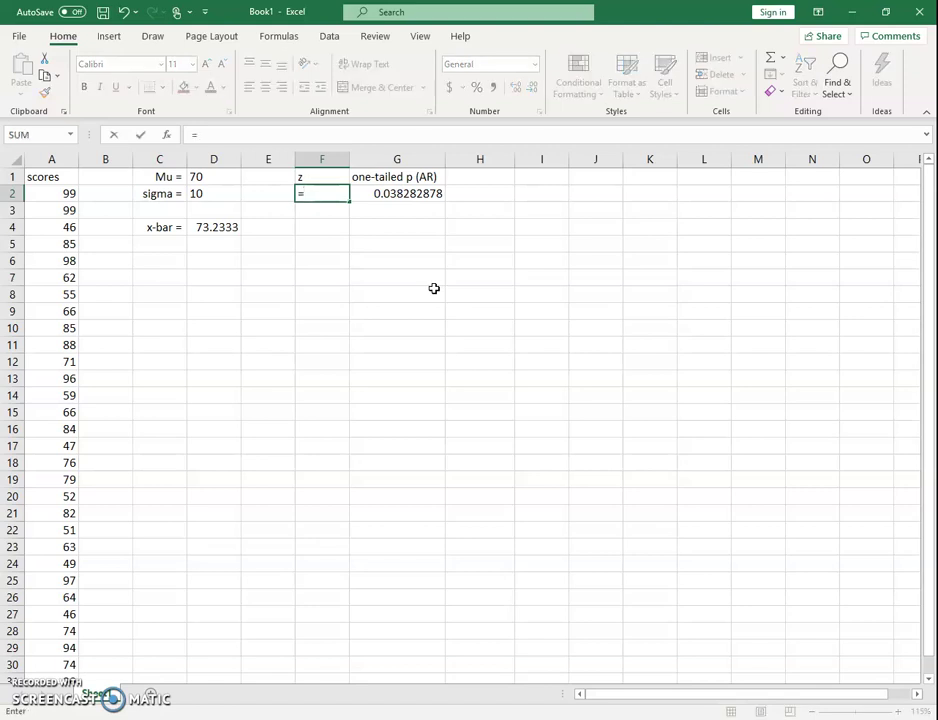
{"action": "type", "text": "norm.s.inv("}
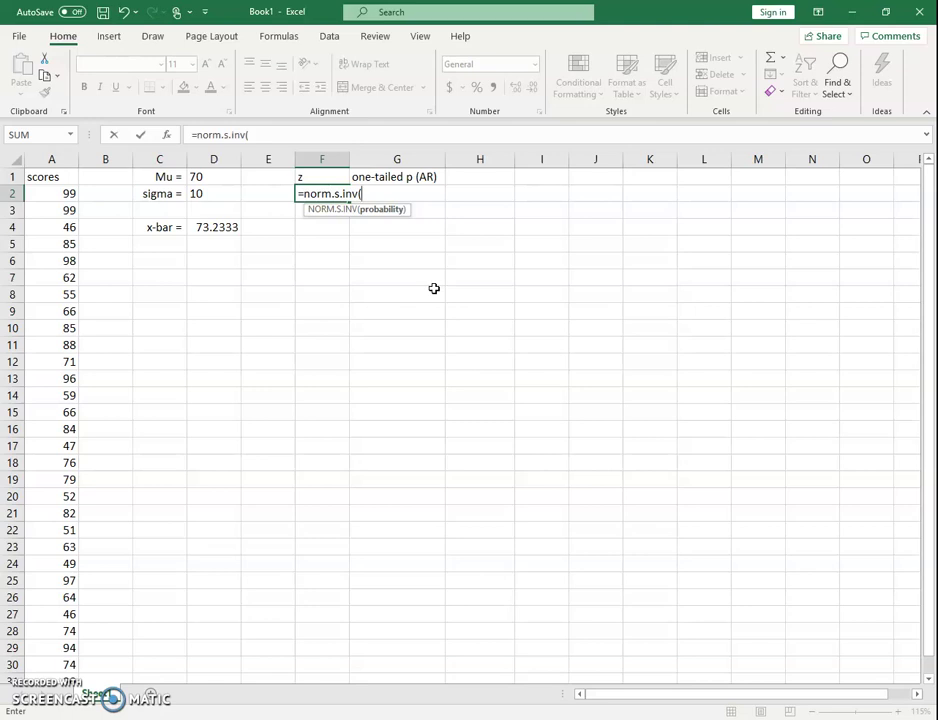
{"action": "type", "text": "g2)"}
{"action": "key", "text": "Tab"}
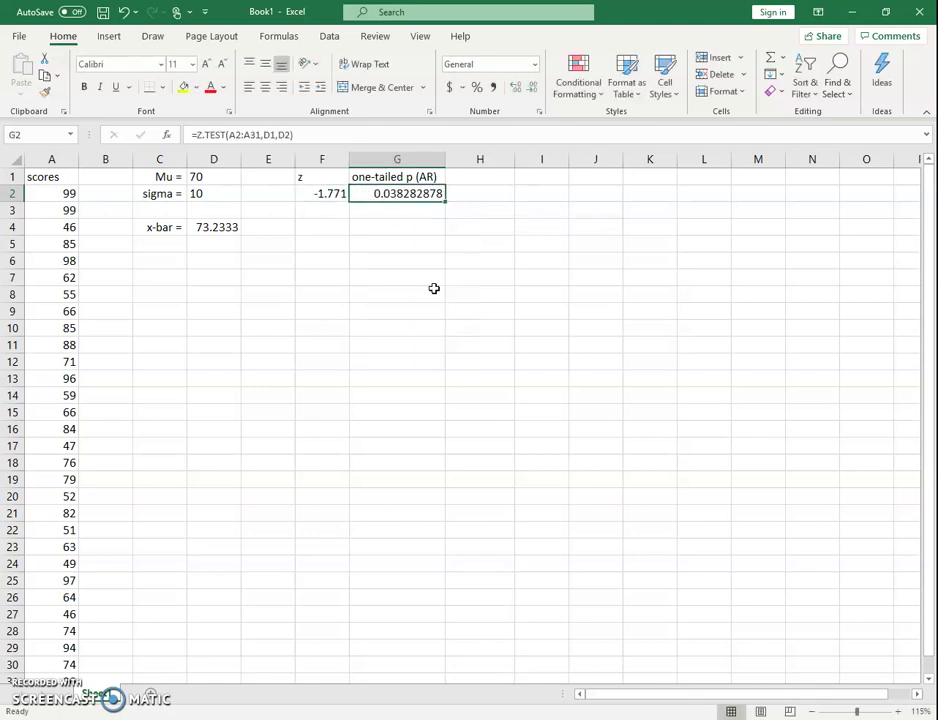
{"action": "left_click", "coordinate": [339, 192]}
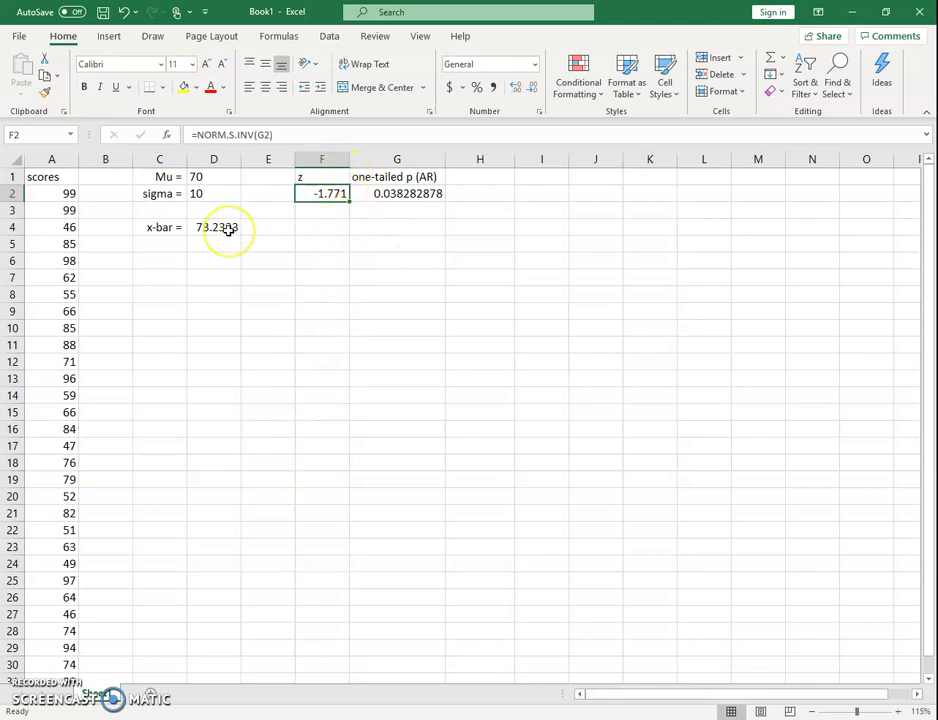
- Enter the z formula label (obs-pred)/SE in cell E7
{"action": "left_click", "coordinate": [281, 282]}
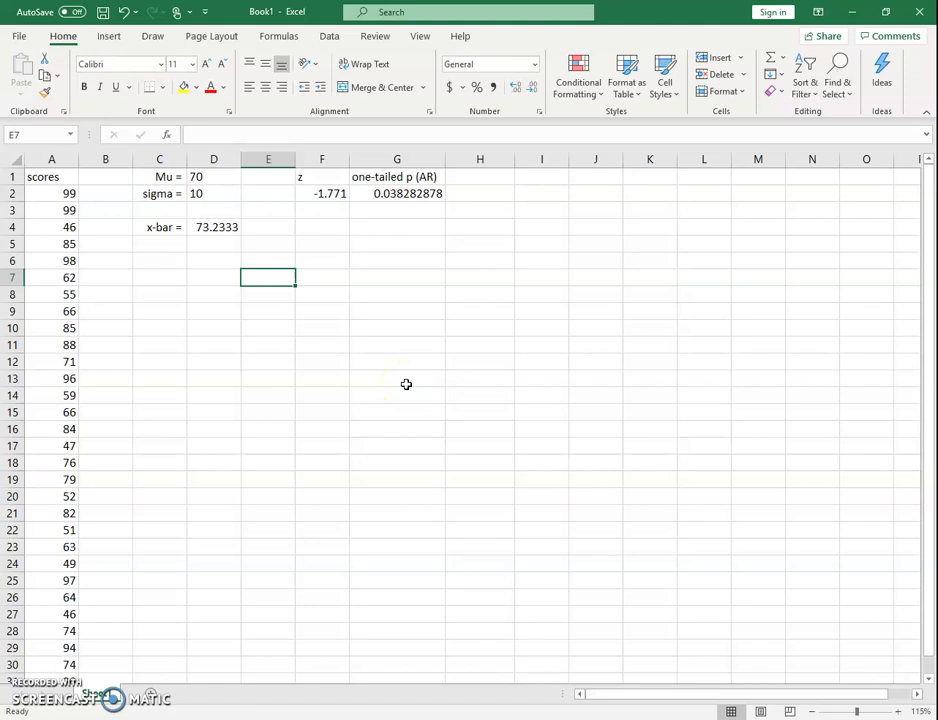
{"action": "type", "text": "(obs0"}
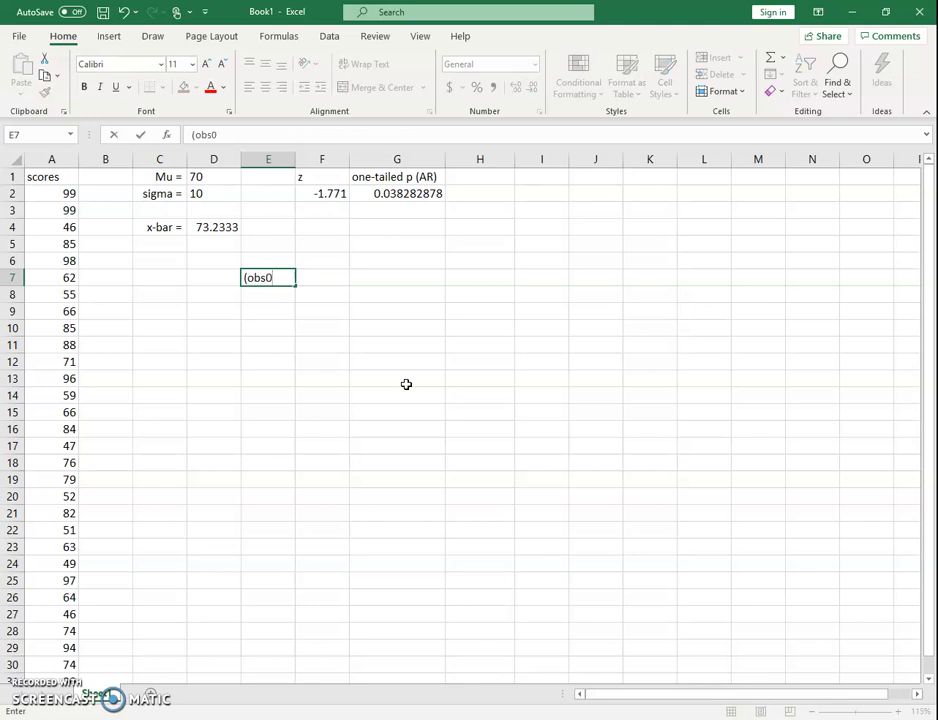
{"action": "key", "text": "BackSpace"}
{"action": "type", "text": "-pred)/SE"}
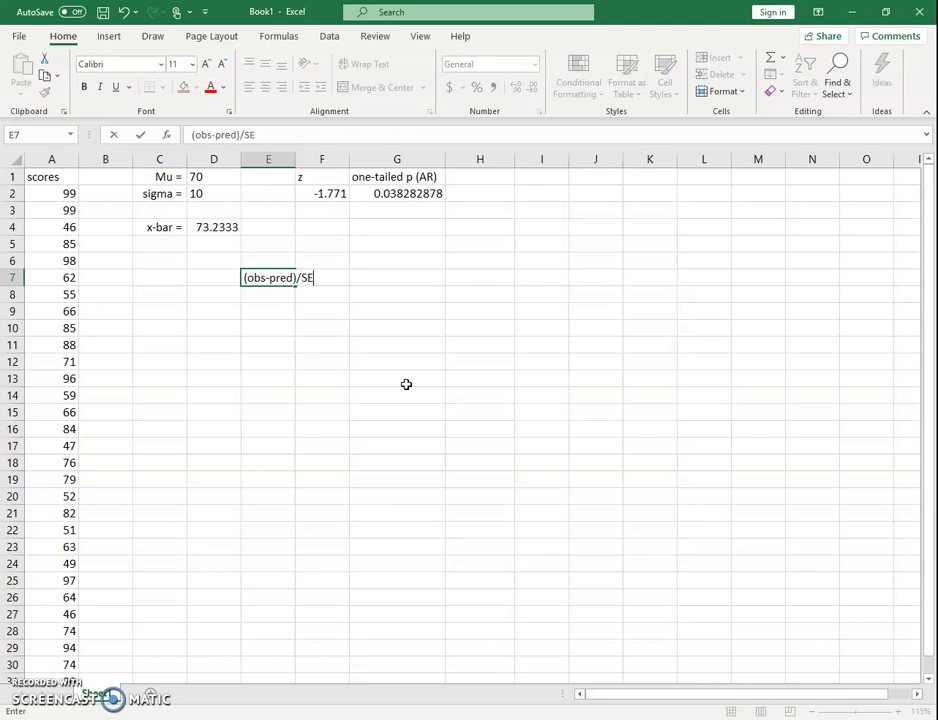
{"action": "key", "text": "Return"}
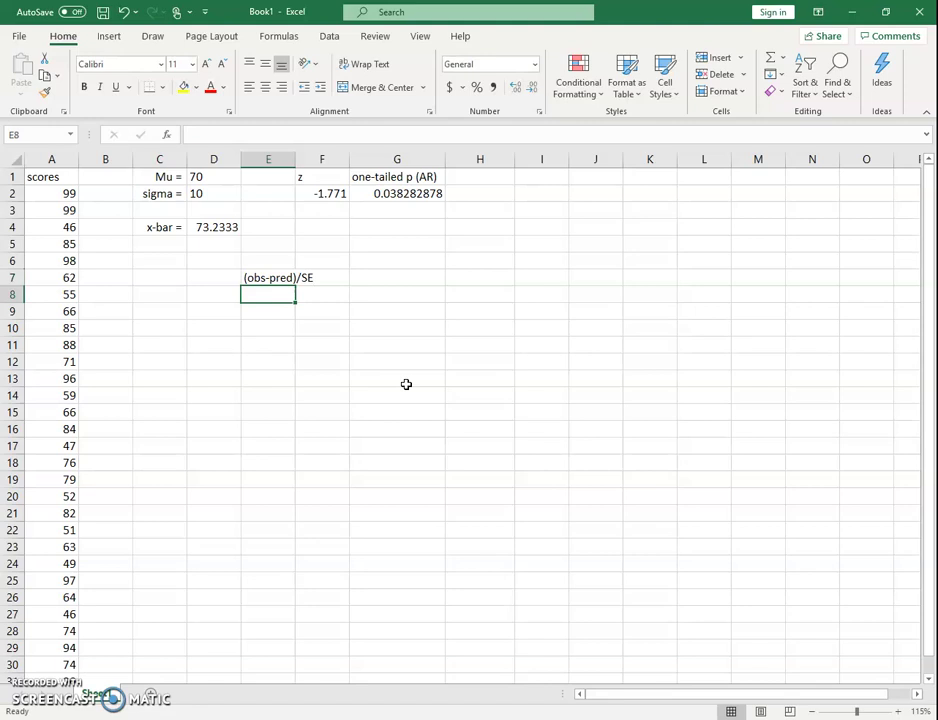
- Calculate z by hand in E8 with =(D4-D1)/(10/SQRT(30)), using the sample mean and Mu
{"action": "type", "text": "=("}
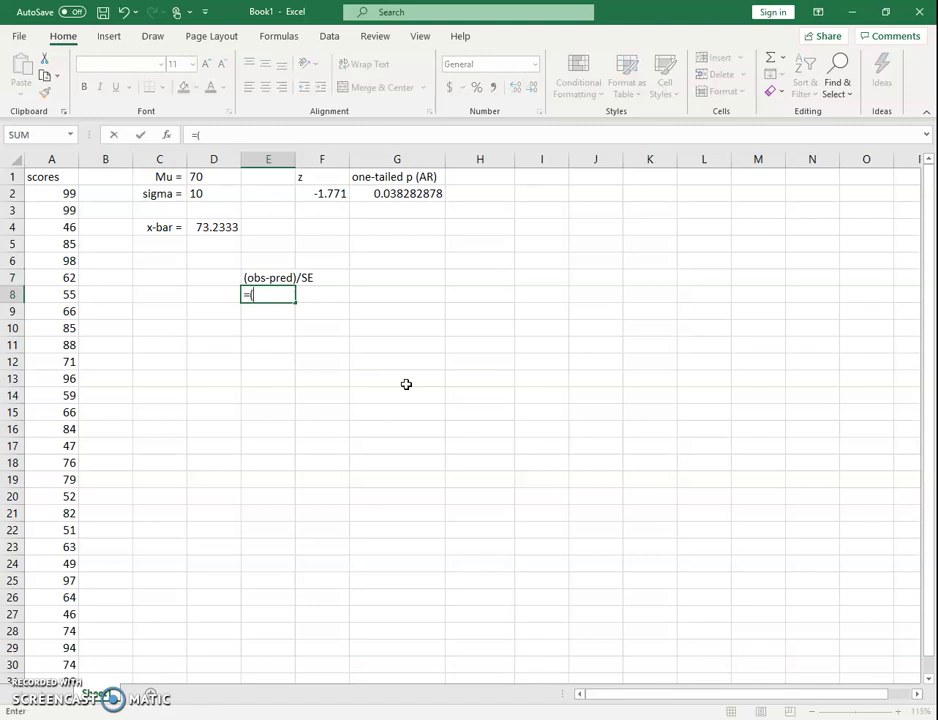
{"action": "left_click", "coordinate": [226, 230]}
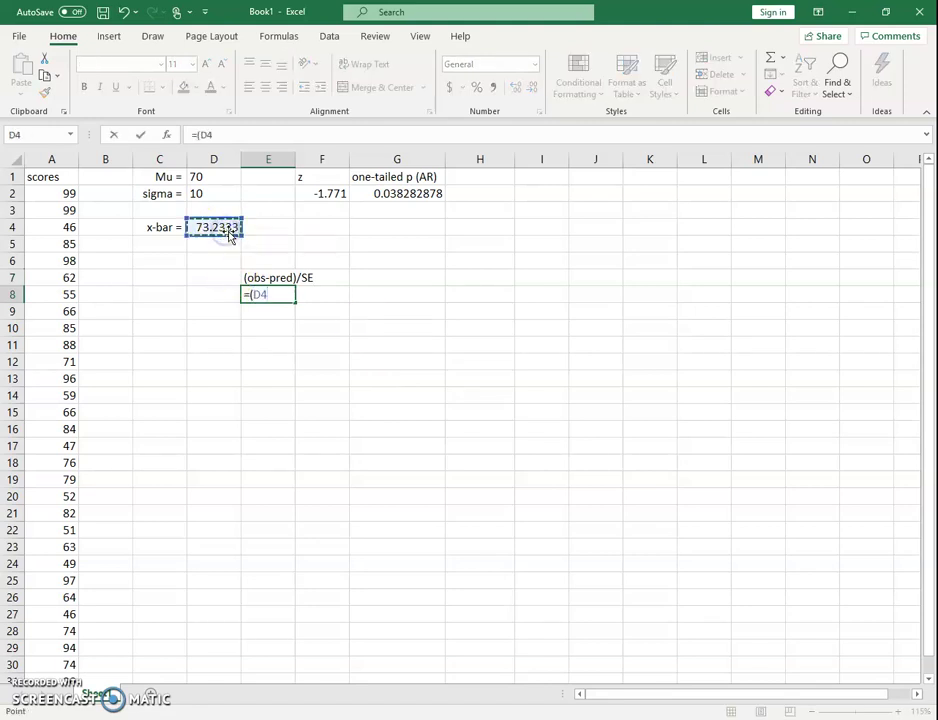
{"action": "type", "text": "-"}
{"action": "left_click", "coordinate": [214, 179]}
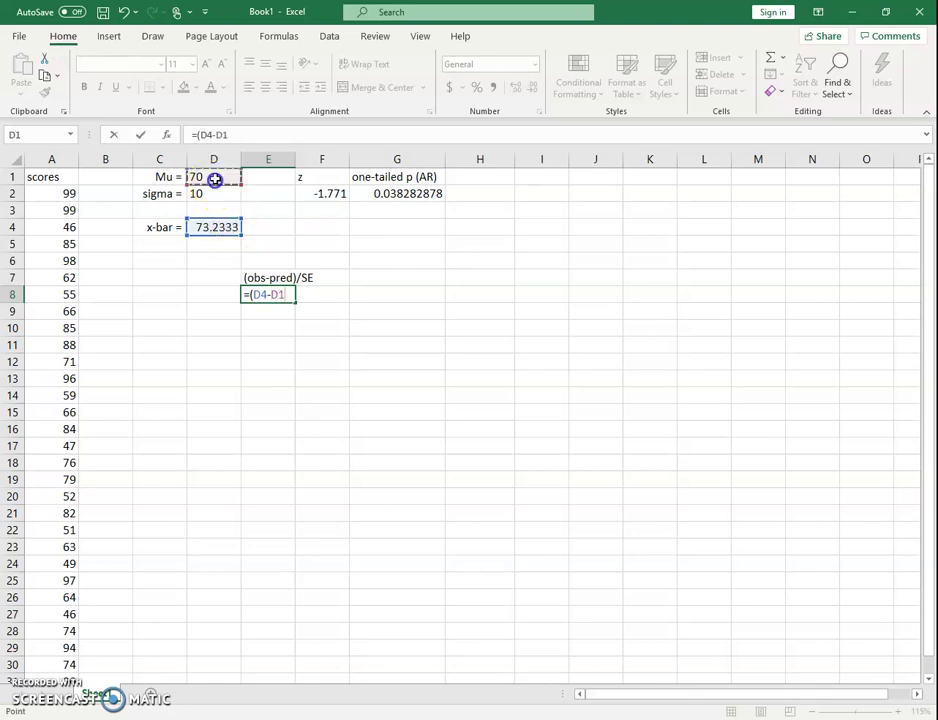
{"action": "type", "text": ")/"}
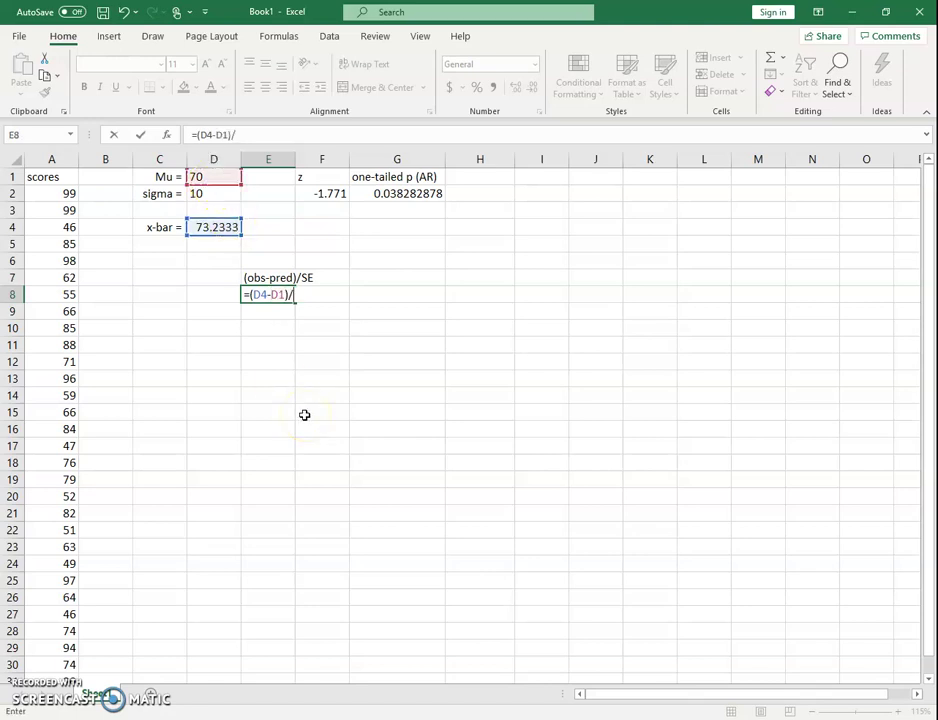
{"action": "type", "text": "(10/sqrt(30))"}
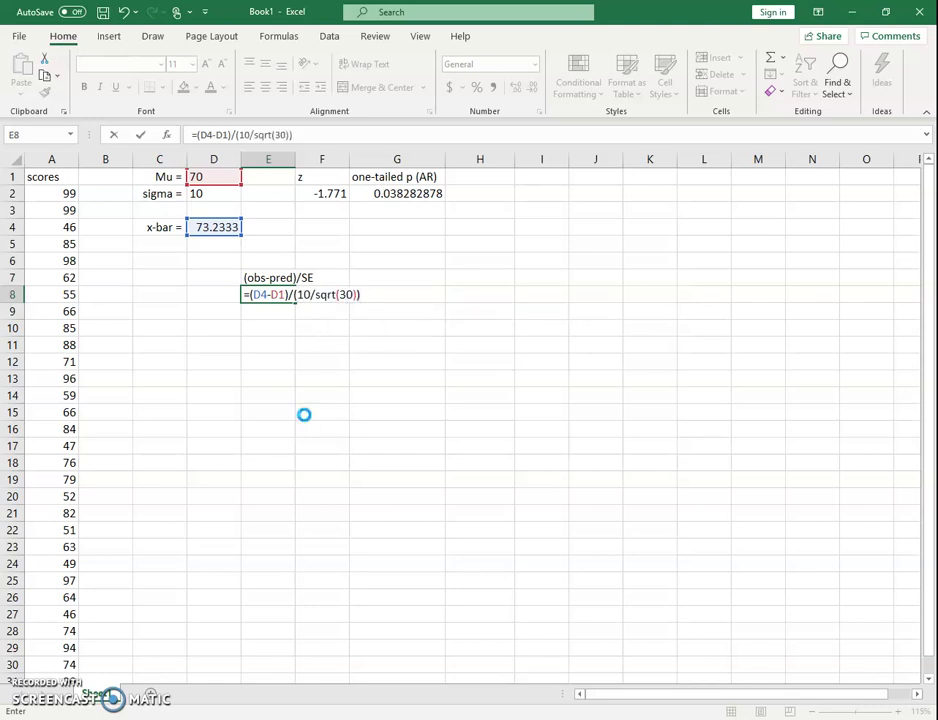
{"action": "key", "text": "Tab"}
{"action": "left_click", "coordinate": [272, 294]}
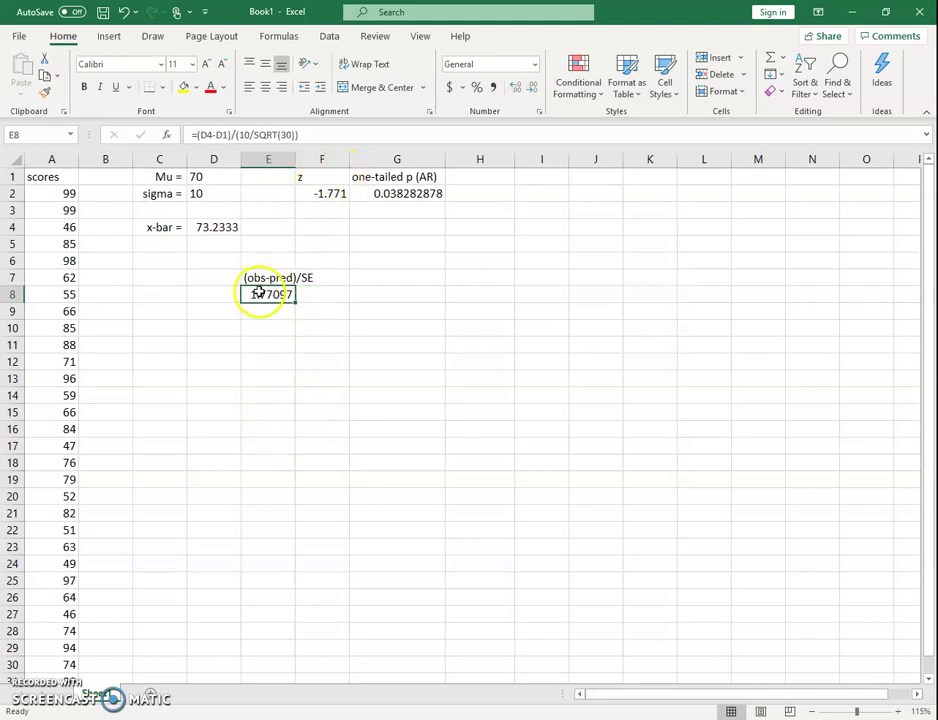
{"action": "left_click", "coordinate": [197, 226]}
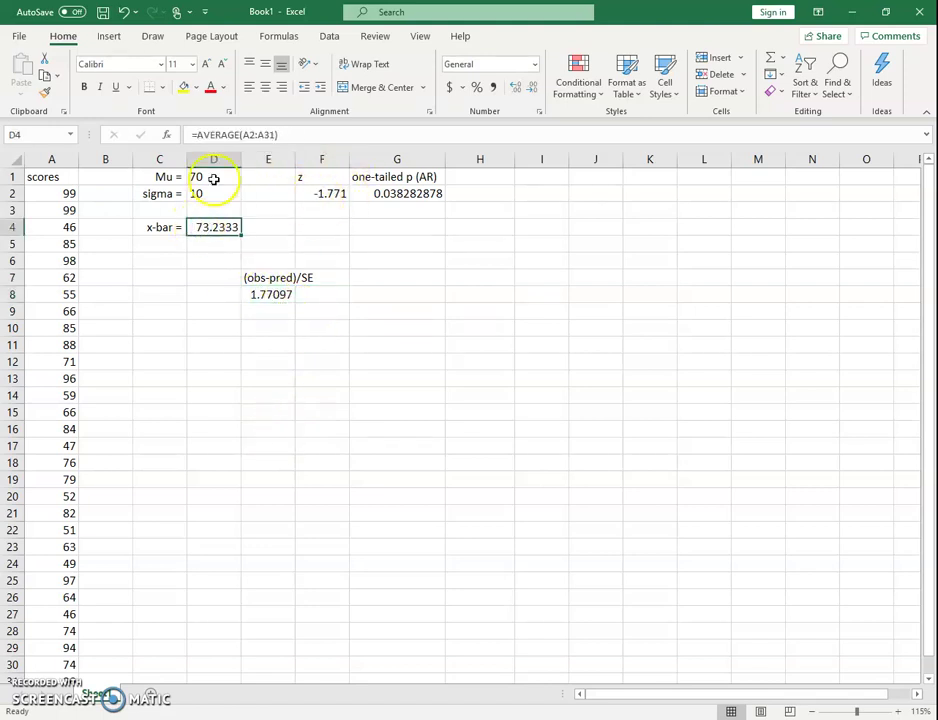
- Correct the sign of z in F2 by changing its formula to =NORM.S.INV(1-G2)
{"action": "left_click", "coordinate": [334, 194]}
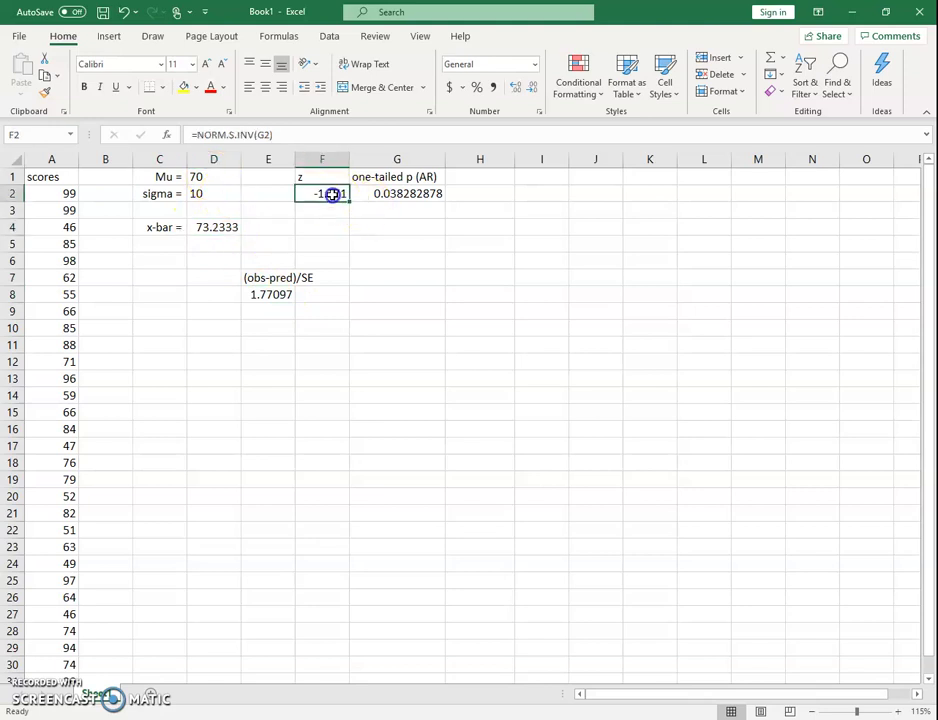
{"action": "left_click", "coordinate": [255, 138]}
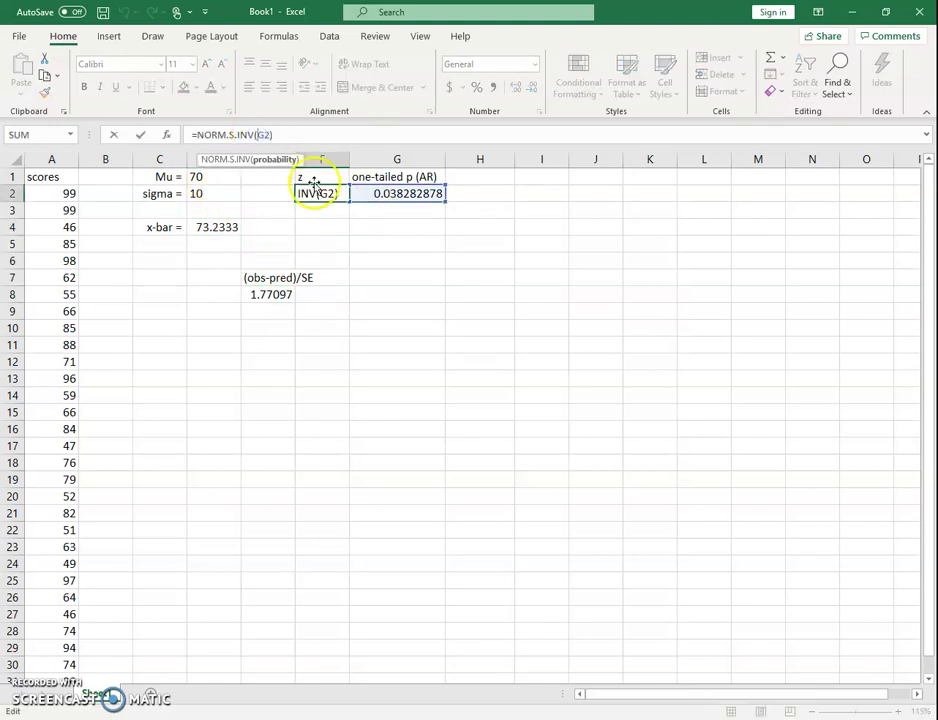
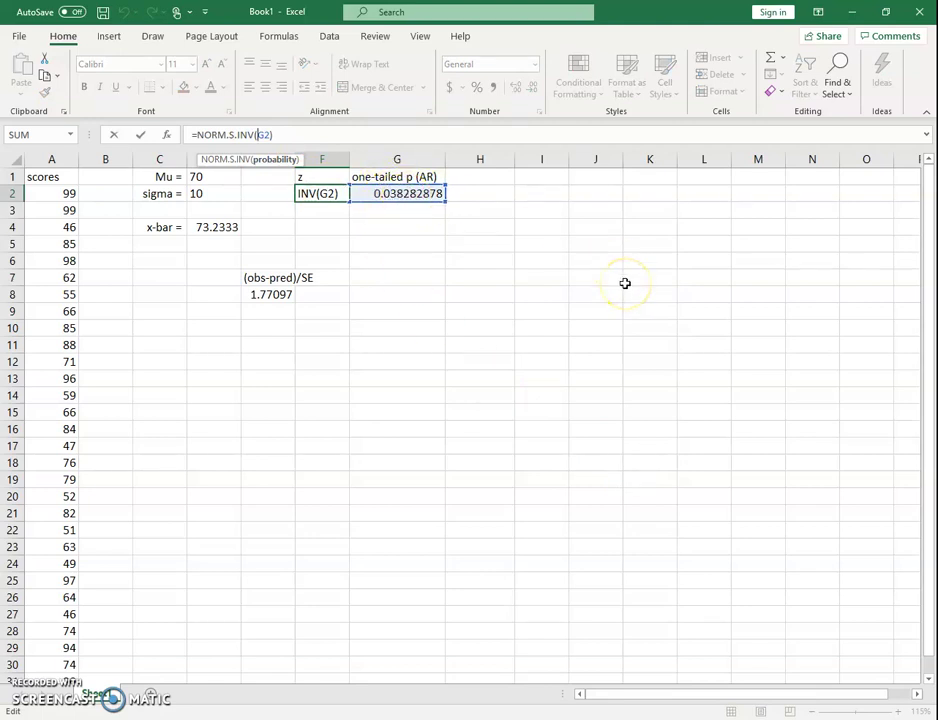
{"action": "type", "text": "1-"}
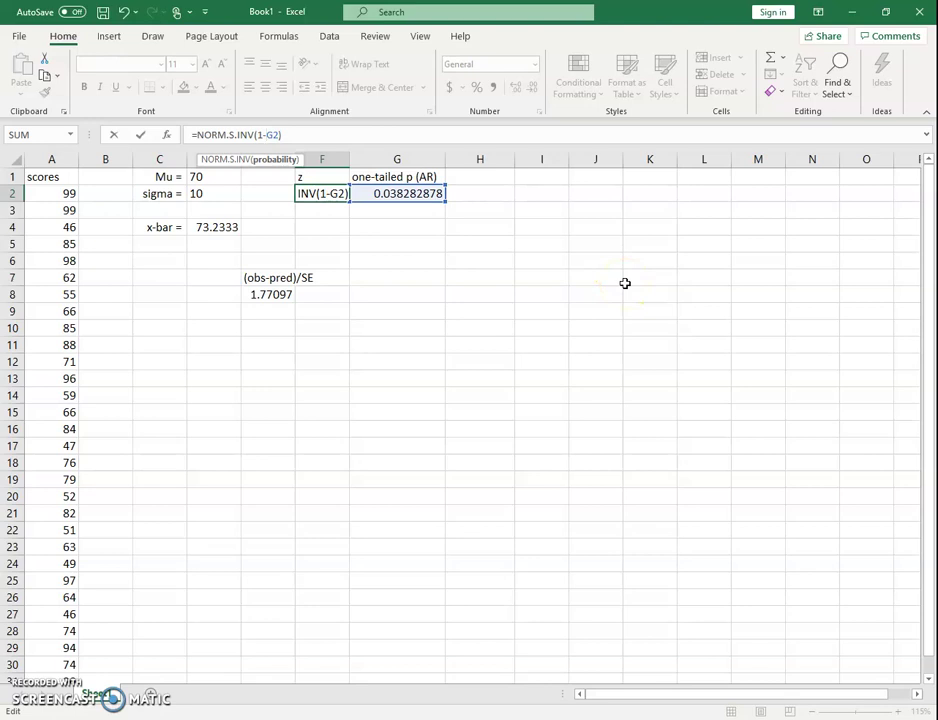
{"action": "key", "text": "Return"}
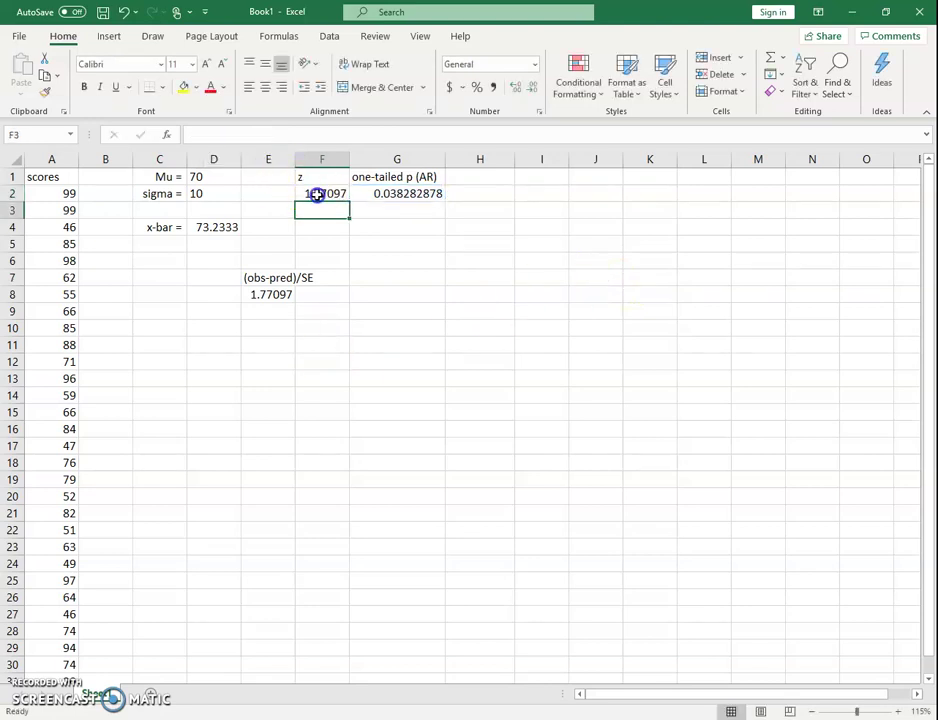
{"action": "left_click", "coordinate": [317, 195]}
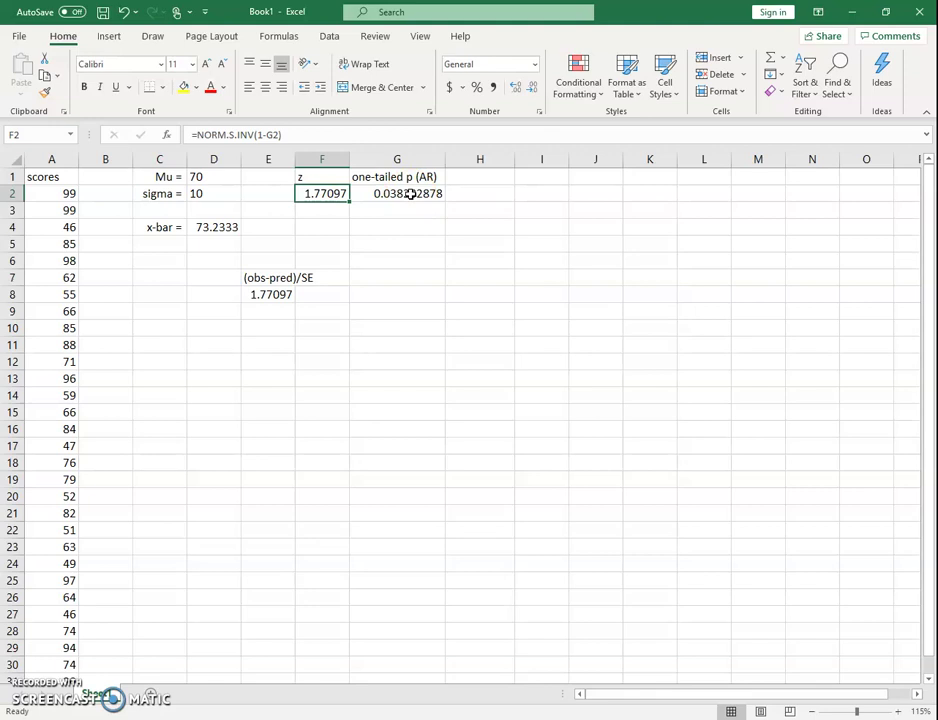
- Add the column heading "two-tailed p" in H1, beside the one-tailed p heading
{"action": "left_click", "coordinate": [467, 177]}
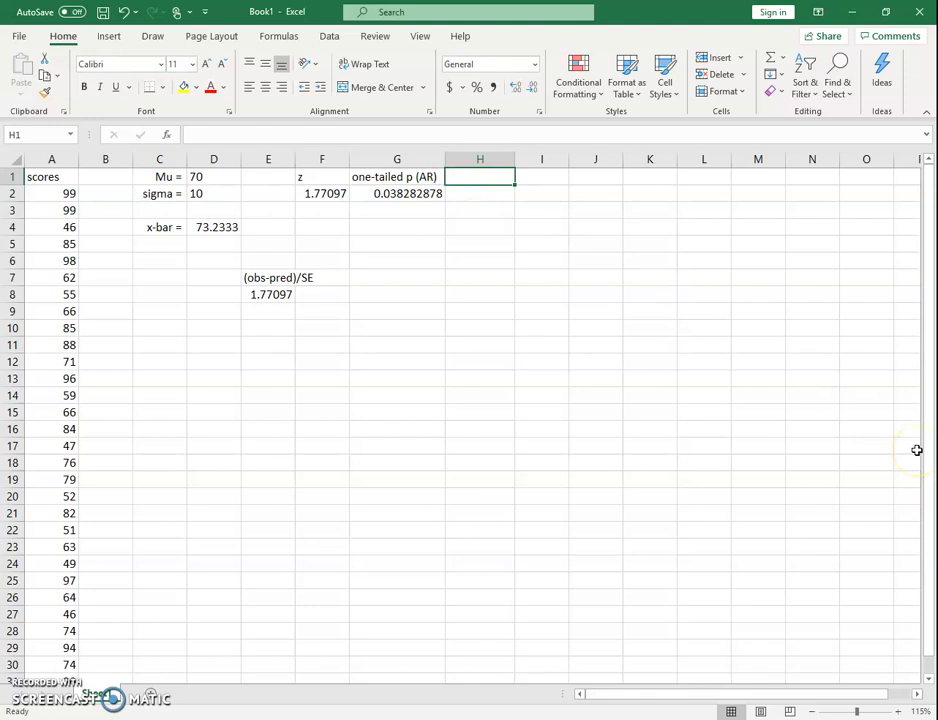
{"action": "type", "text": "tw"}
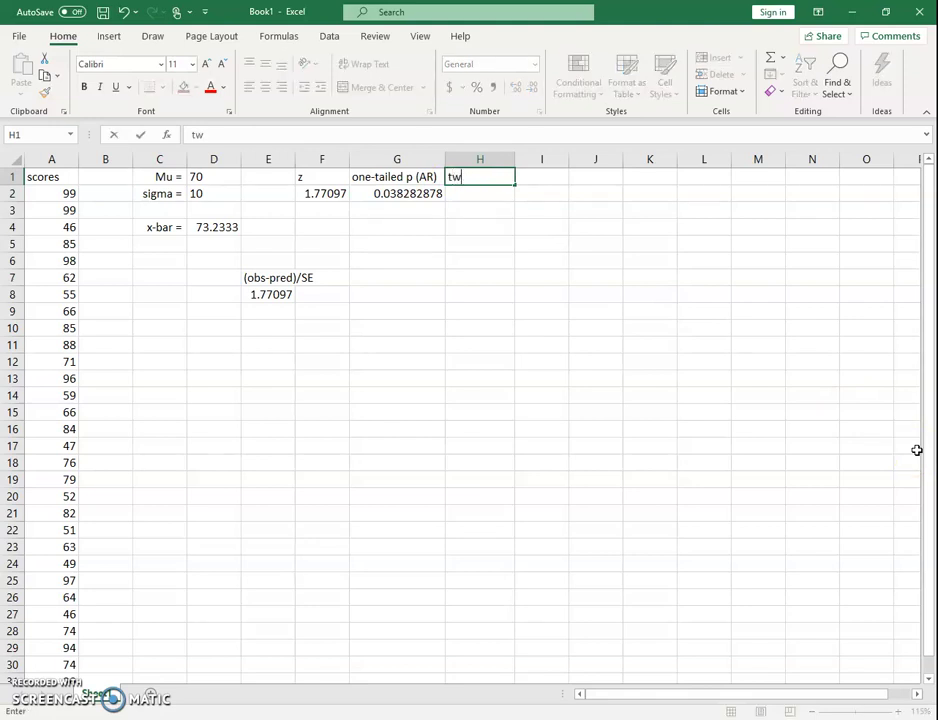
{"action": "type", "text": "0-tailed p"}
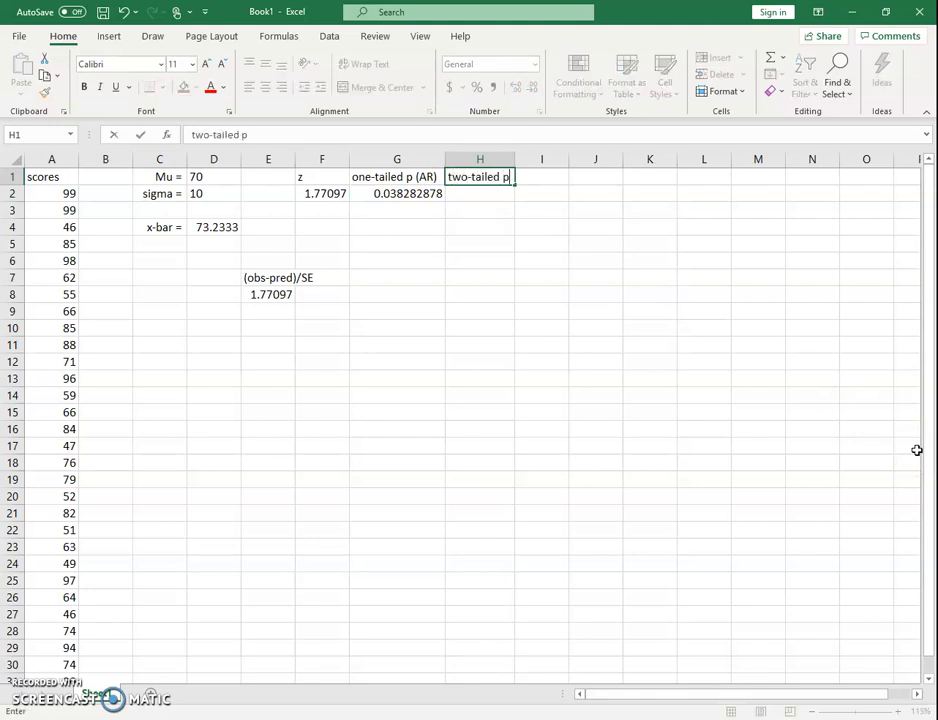
{"action": "key", "text": "Tab"}
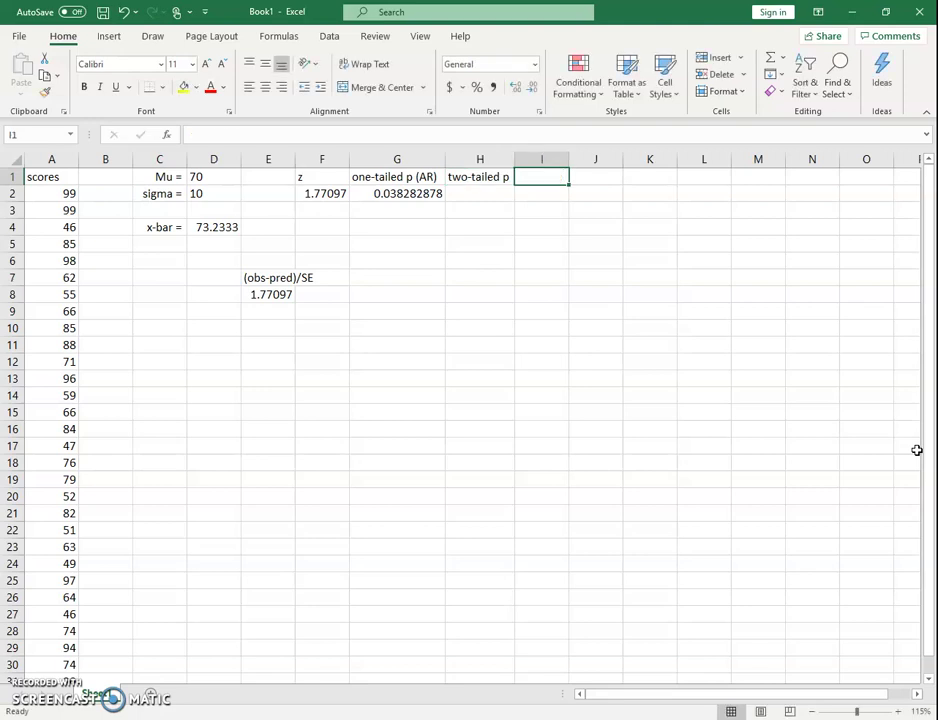
- Calculate the two-tailed p-value in H2 by doubling the one-tailed value with =G2*2
{"action": "key", "text": "Return"}
{"action": "type", "text": "="}
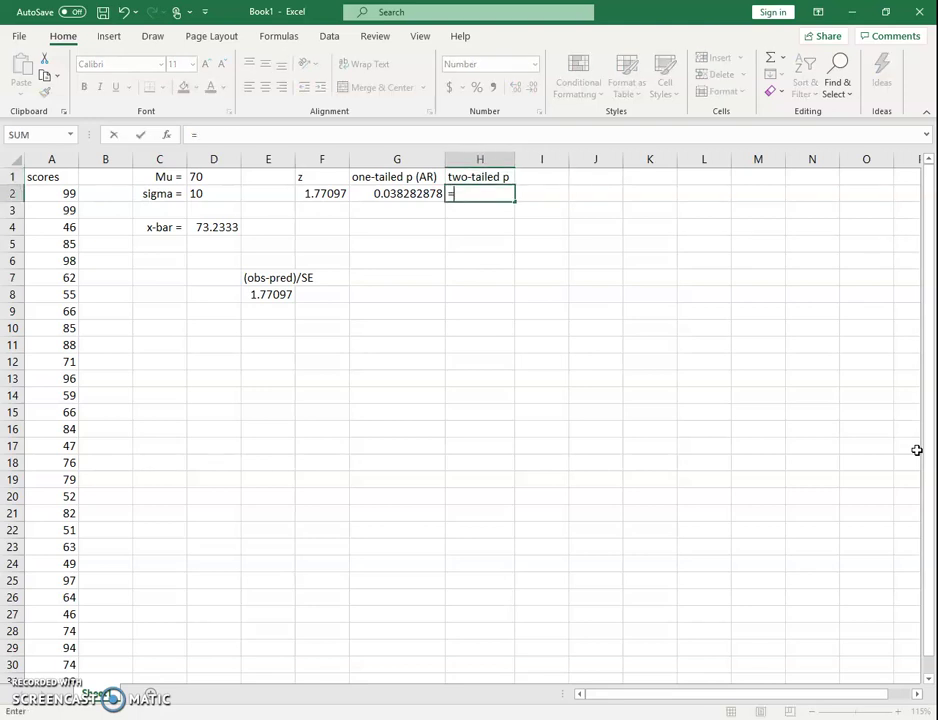
{"action": "left_click", "coordinate": [396, 194]}
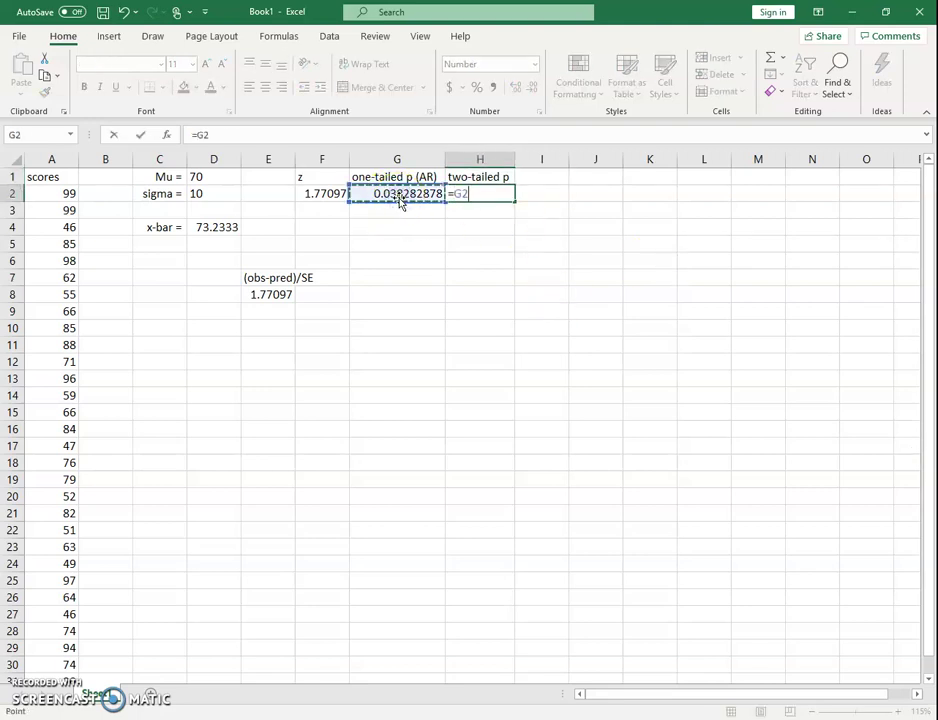
{"action": "type", "text": "*2"}
{"action": "key", "text": "Tab"}
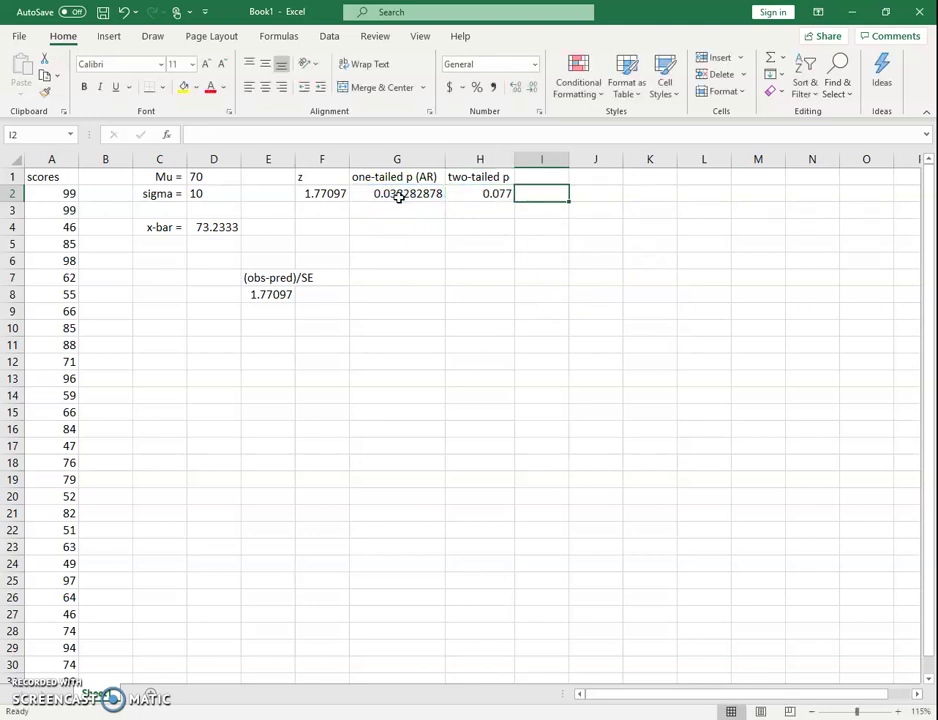
{"action": "left_click", "coordinate": [478, 194]}
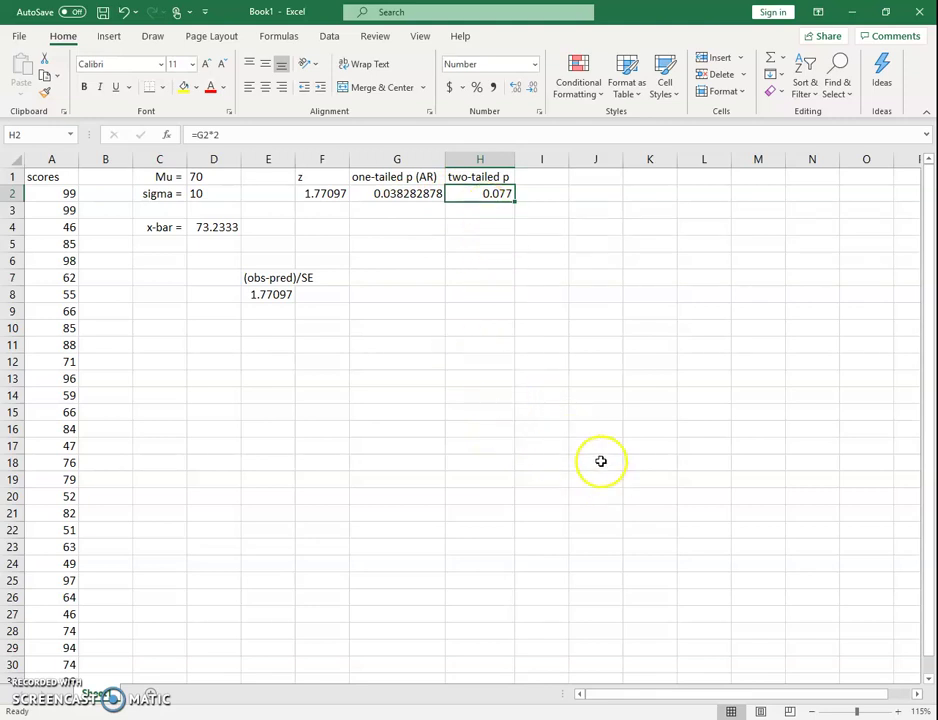
- Note the test conclusions below the p-values, entering "not significant" in H4 and "significant" in G4
{"action": "double_click", "coordinate": [502, 226]}
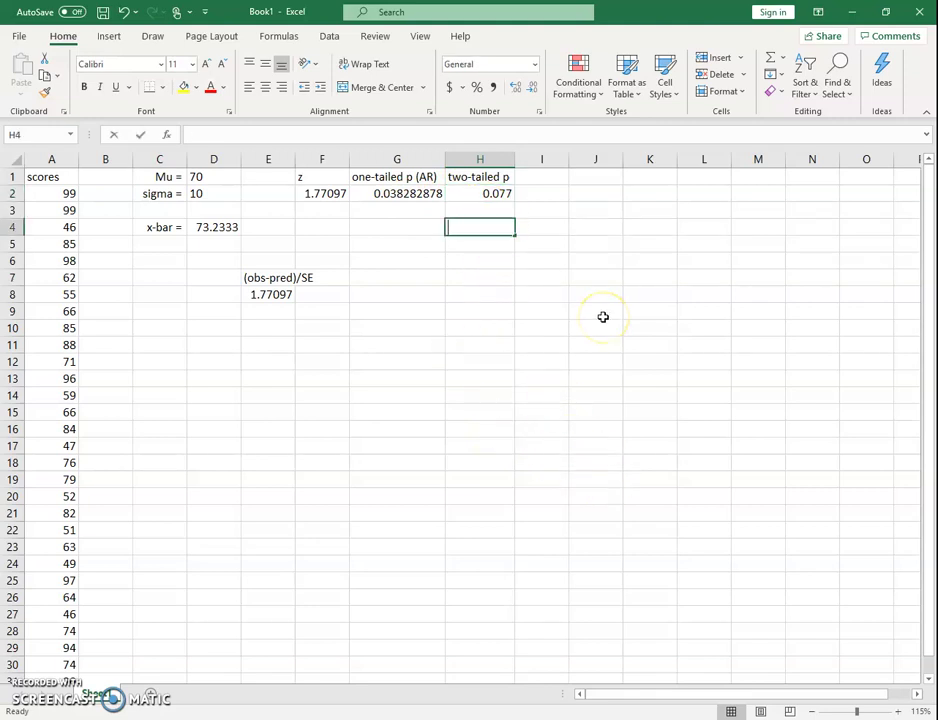
{"action": "type", "text": "not significant"}
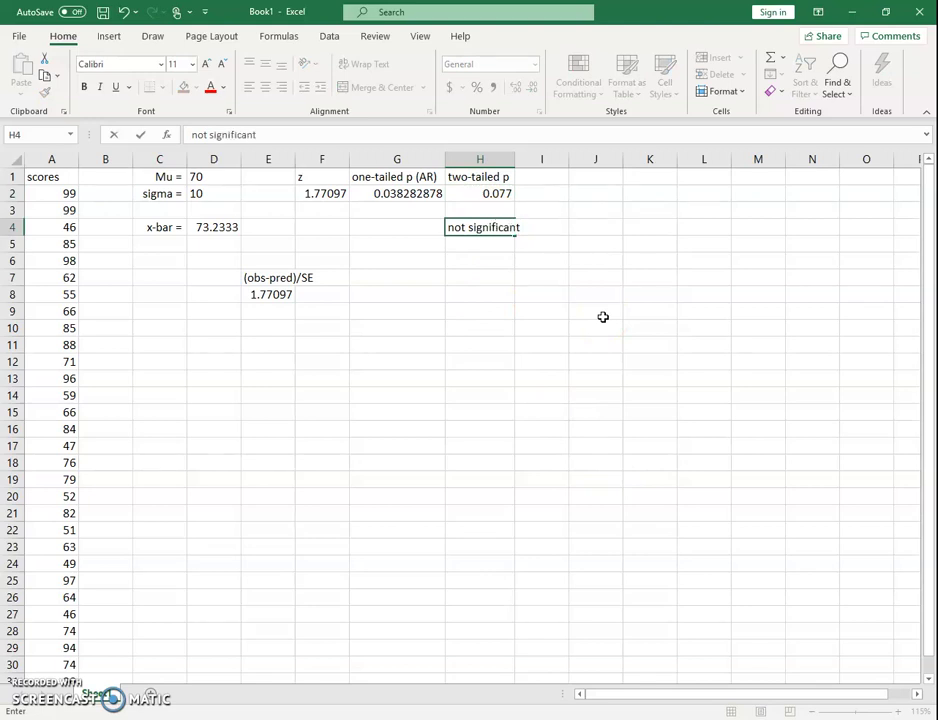
{"action": "left_click", "coordinate": [601, 313]}
{"action": "left_click", "coordinate": [375, 226]}
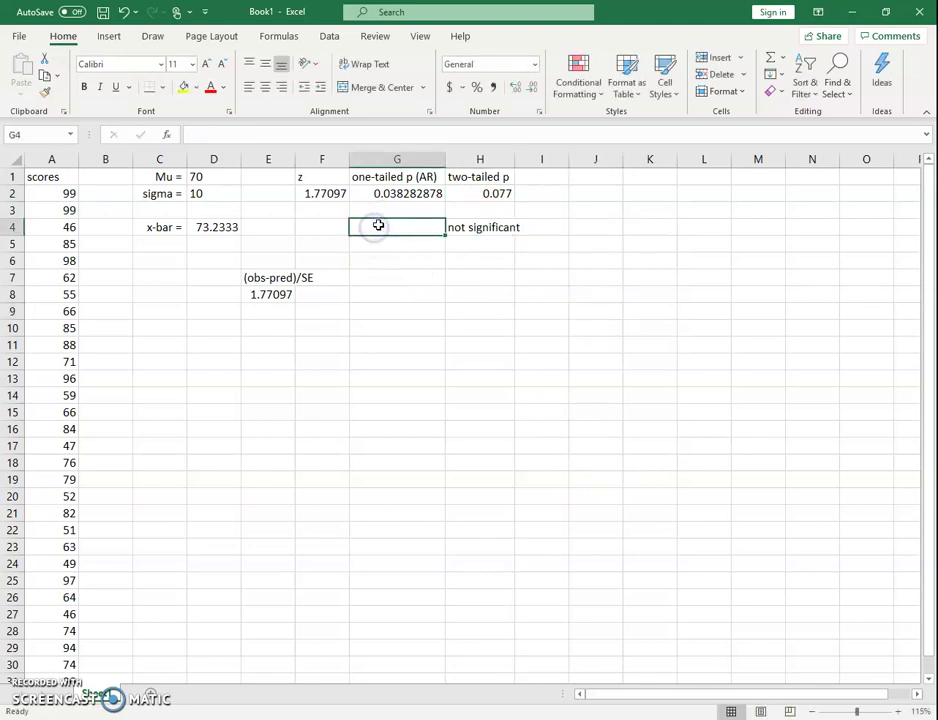
{"action": "type", "text": "significant"}
{"action": "key", "text": "Tab"}
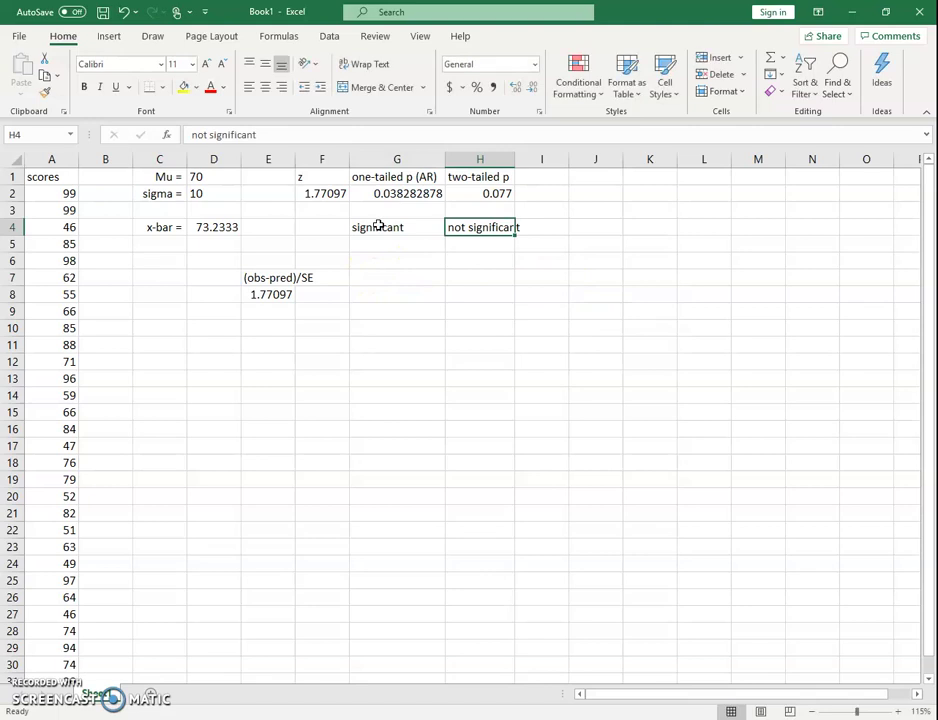
{"action": "left_click", "coordinate": [517, 417]}
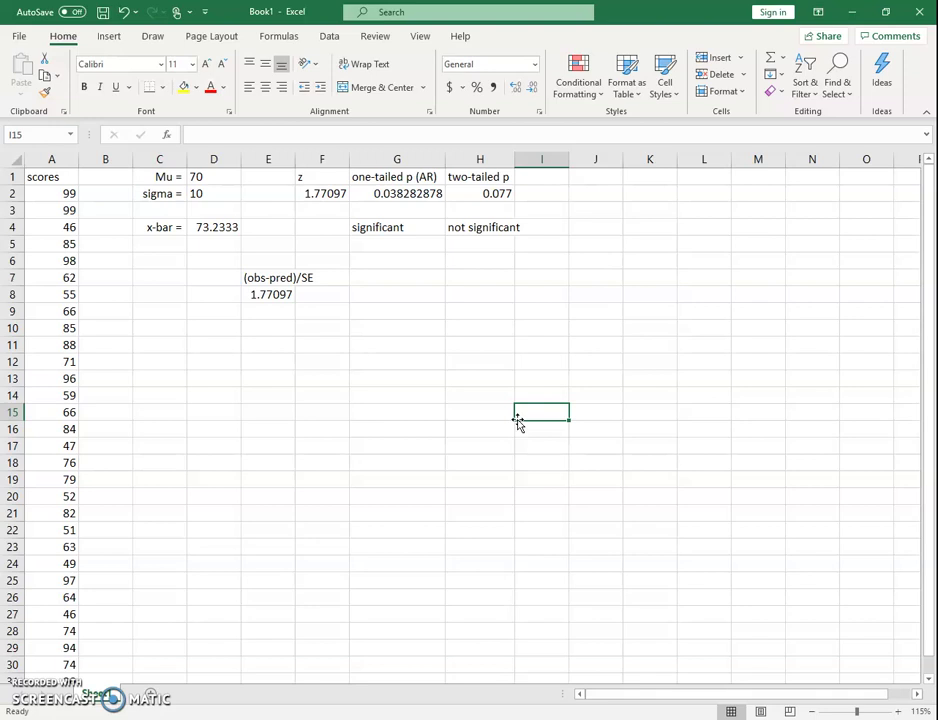
{"action": "left_click", "coordinate": [269, 295]}
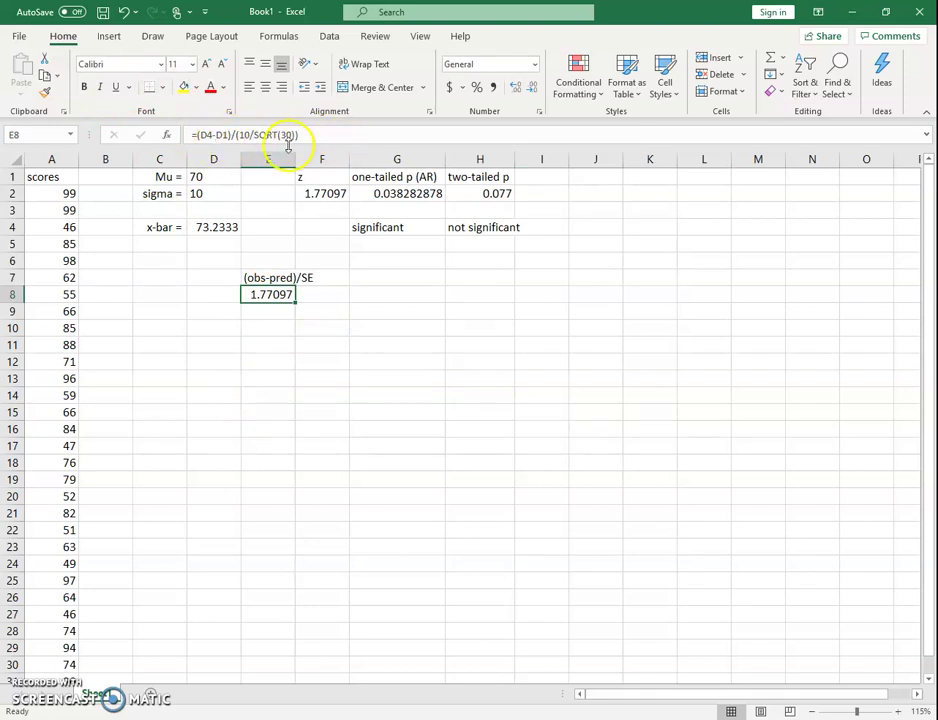
{"action": "left_click", "coordinate": [285, 333]}
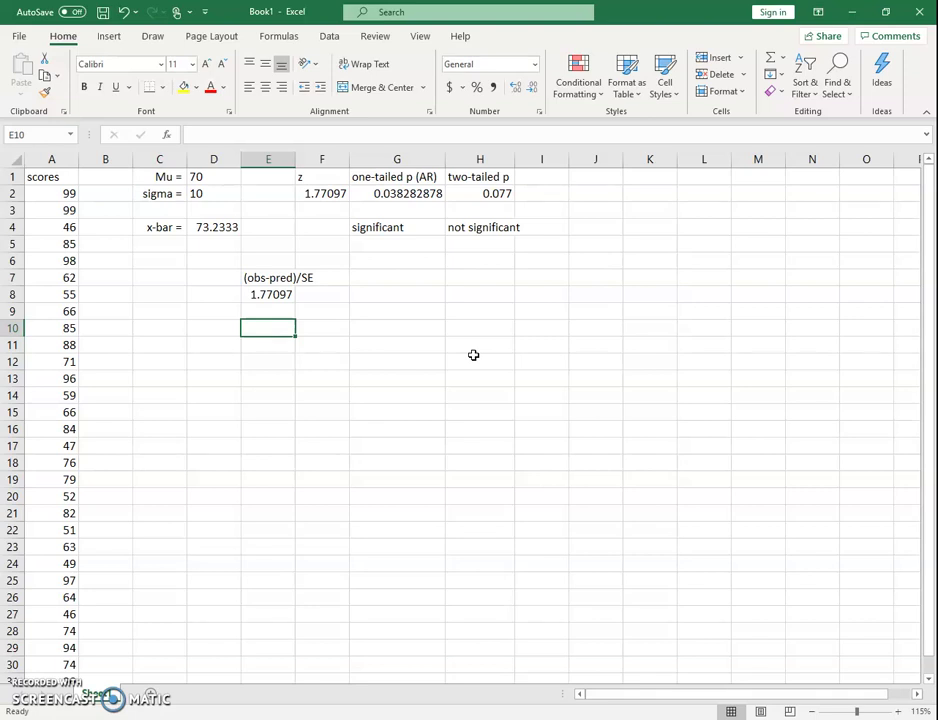
{"action": "left_click", "coordinate": [423, 193]}
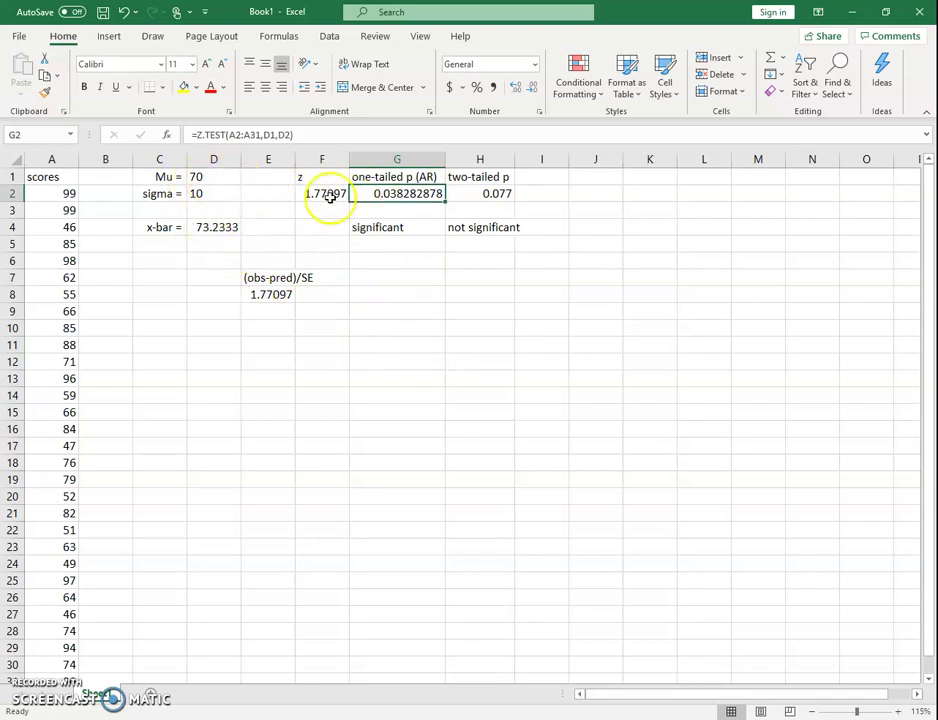
- Clear the hand-calculated z value in E8 and the significance notes in G4 and H4
{"action": "left_click", "coordinate": [270, 295]}
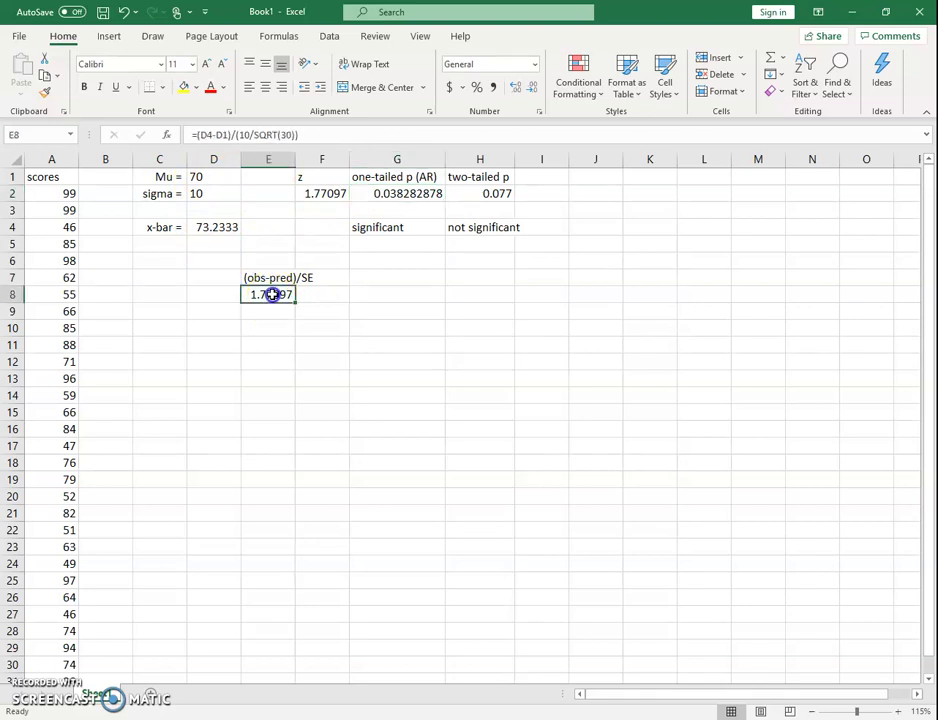
{"action": "key", "text": "Delete"}
{"action": "left_click", "coordinate": [405, 230]}
{"action": "key", "text": "Delete"}
{"action": "left_click", "coordinate": [505, 228]}
{"action": "key", "text": "Delete"}
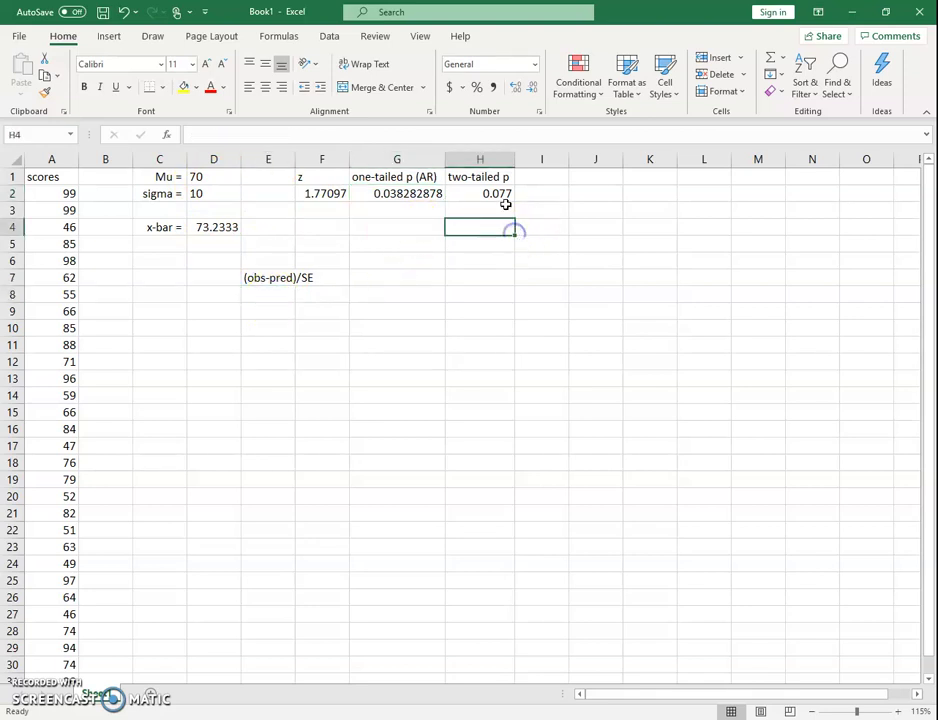
- Clear the previous test results from H2, F2 and G2, keeping their column headings
{"action": "left_click", "coordinate": [486, 193]}
{"action": "key", "text": "Delete"}
{"action": "left_click", "coordinate": [327, 194]}
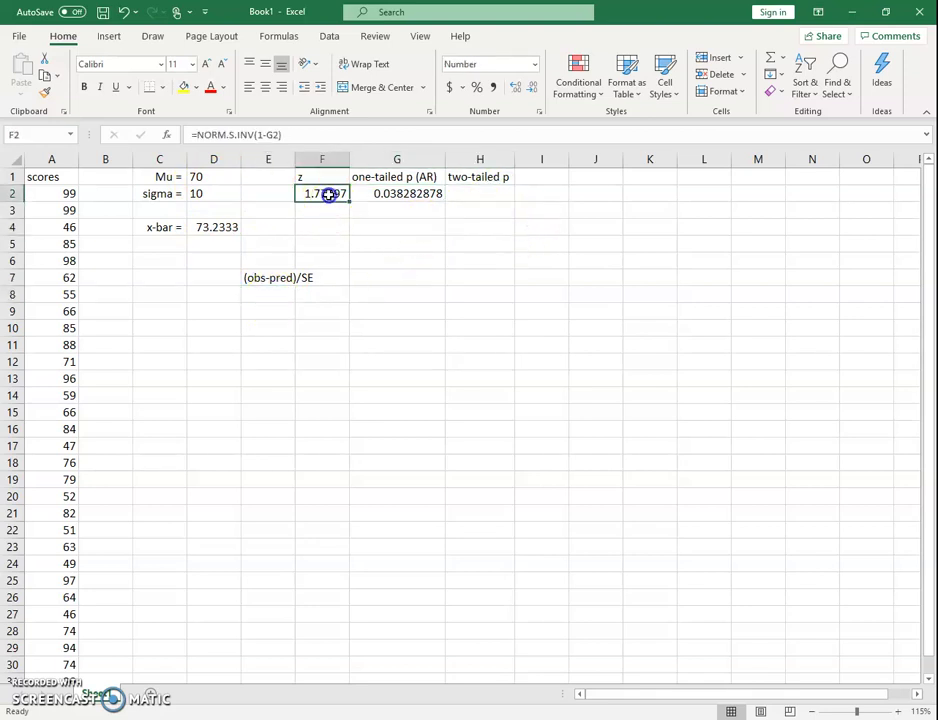
{"action": "key", "text": "Delete"}
{"action": "left_click", "coordinate": [370, 194]}
{"action": "key", "text": "Delete"}
- Set the population mean Mu in D1 to 75
{"action": "left_click", "coordinate": [203, 177]}
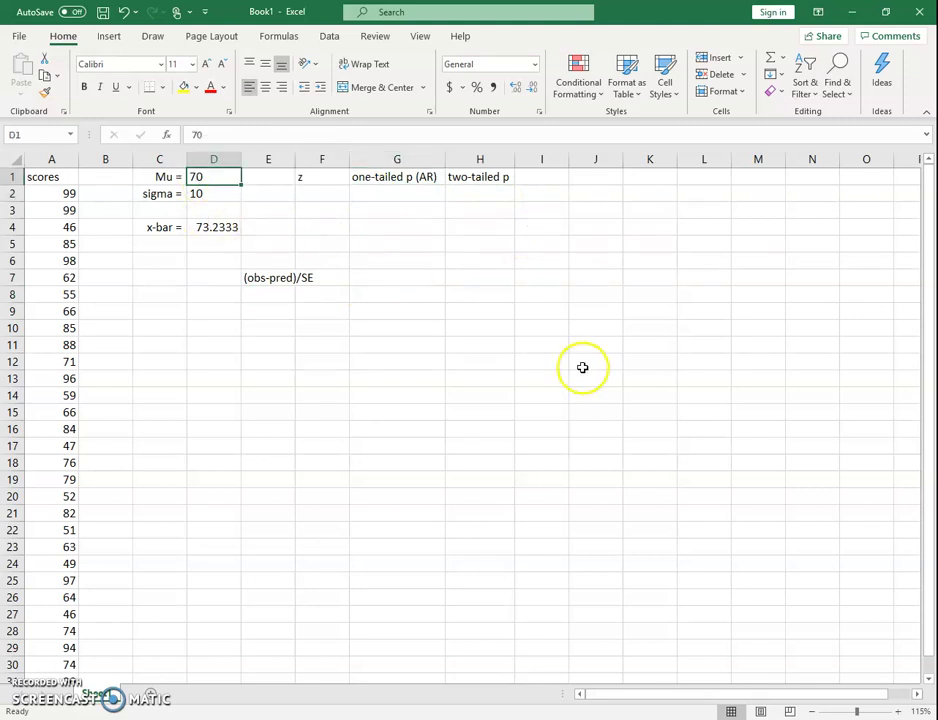
{"action": "type", "text": "75"}
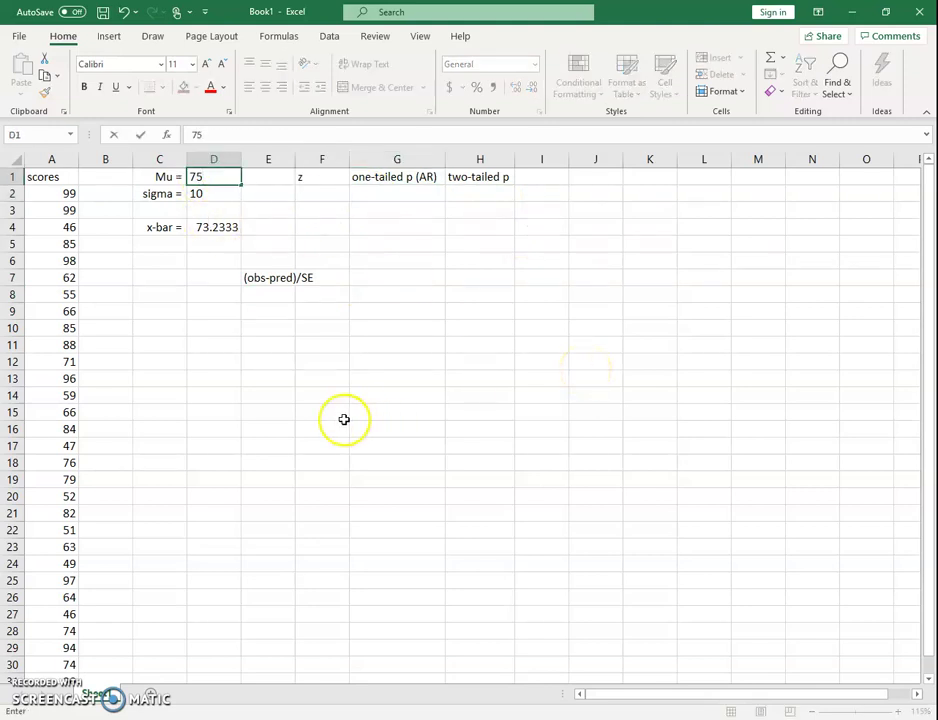
{"action": "left_click_drag", "start_coordinate": [345, 418], "coordinate": [345, 429]}
{"action": "left_click", "coordinate": [226, 232]}
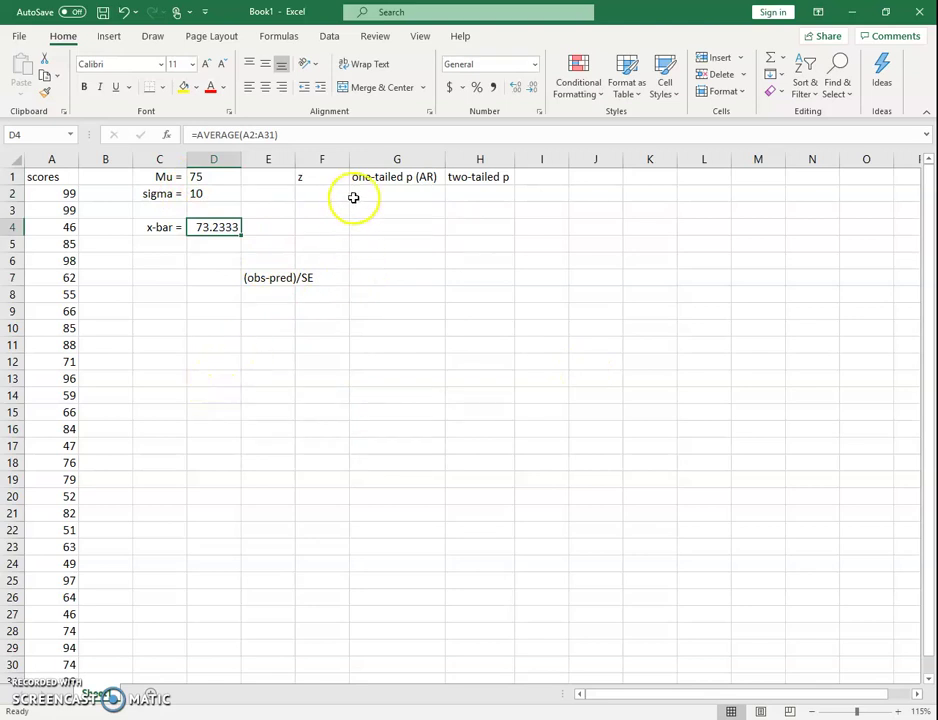
- Calculate the one-tailed p-value in G2 with =Z.TEST(A2:A31, D1, D2)
{"action": "left_click", "coordinate": [420, 195]}
{"action": "type", "text": "=z"}
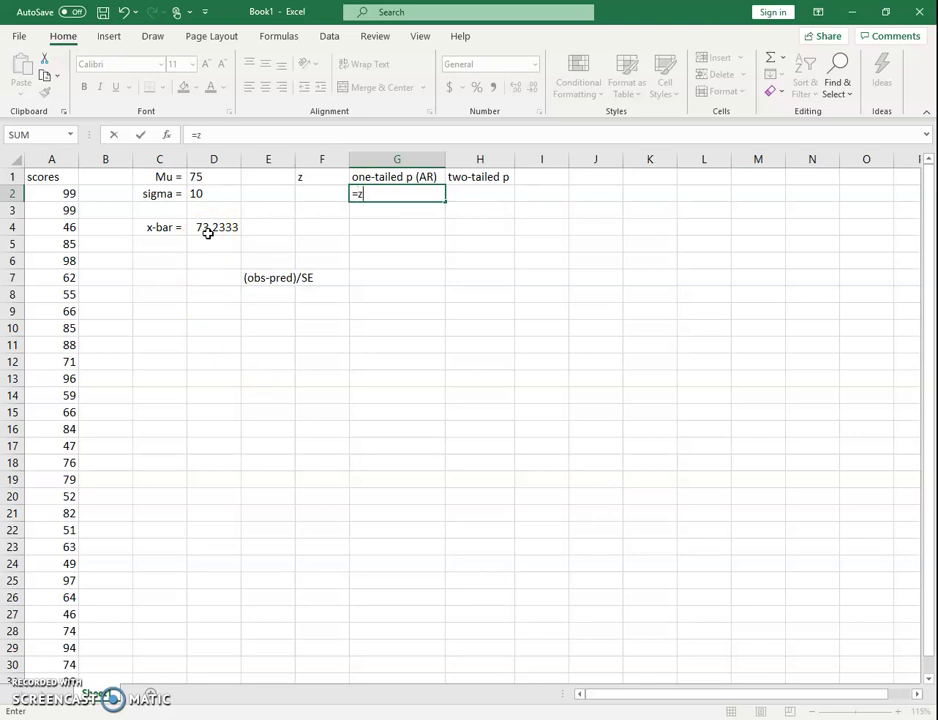
{"action": "type", "text": ".test"}
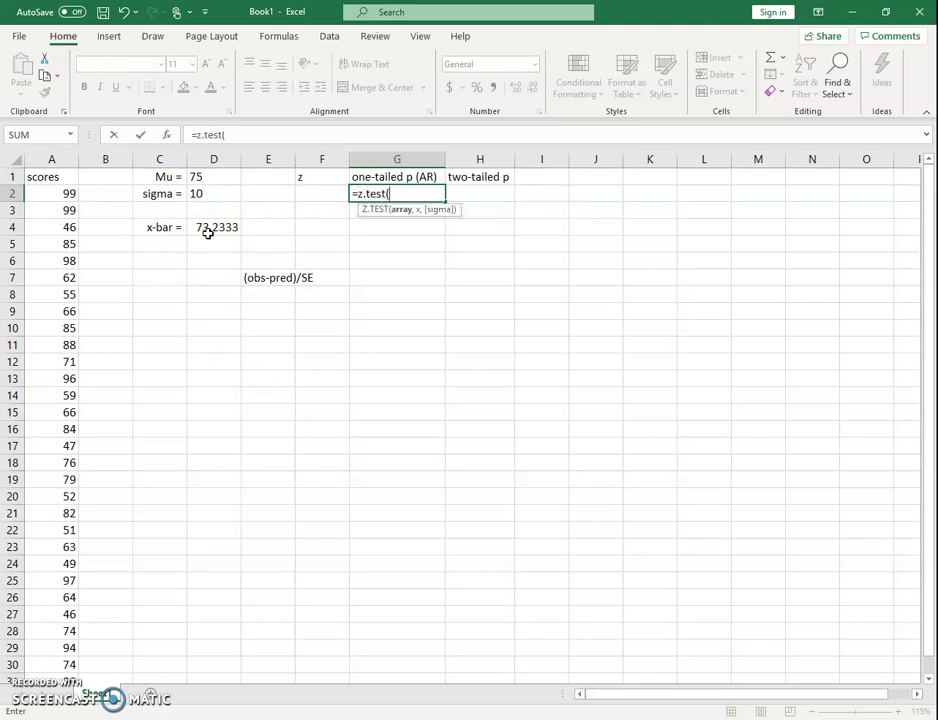
{"action": "type", "text": "(a2:"}
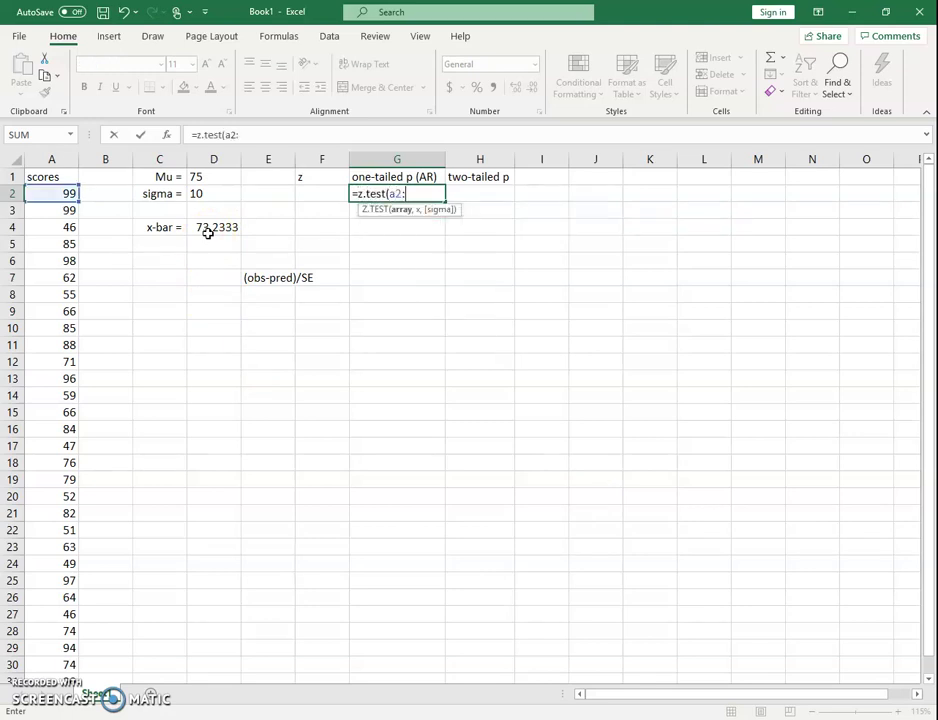
{"action": "type", "text": "a31,"}
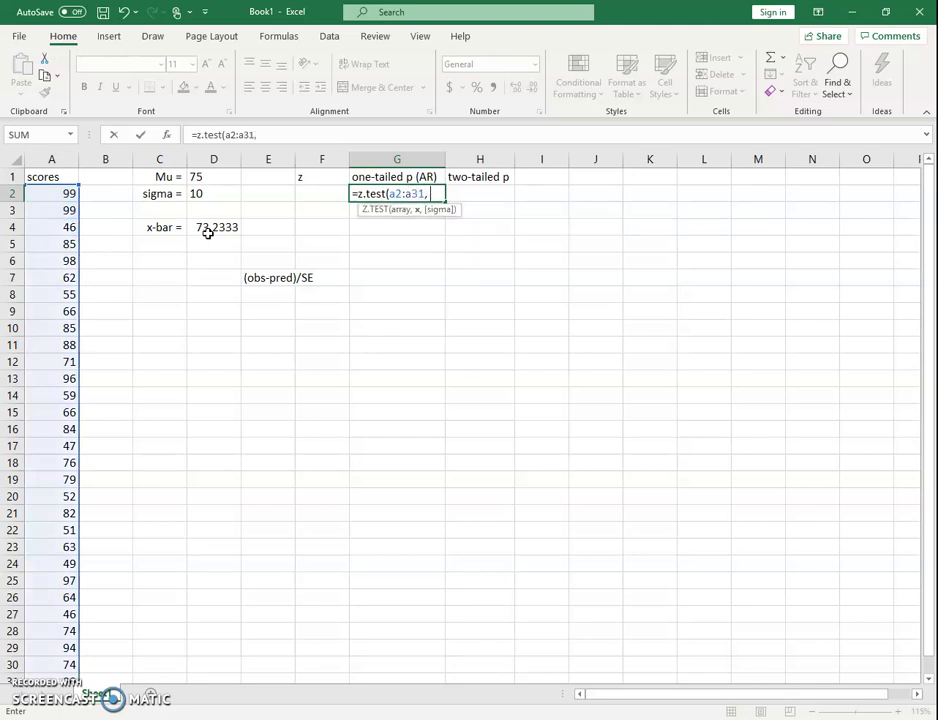
{"action": "type", "text": " d1,"}
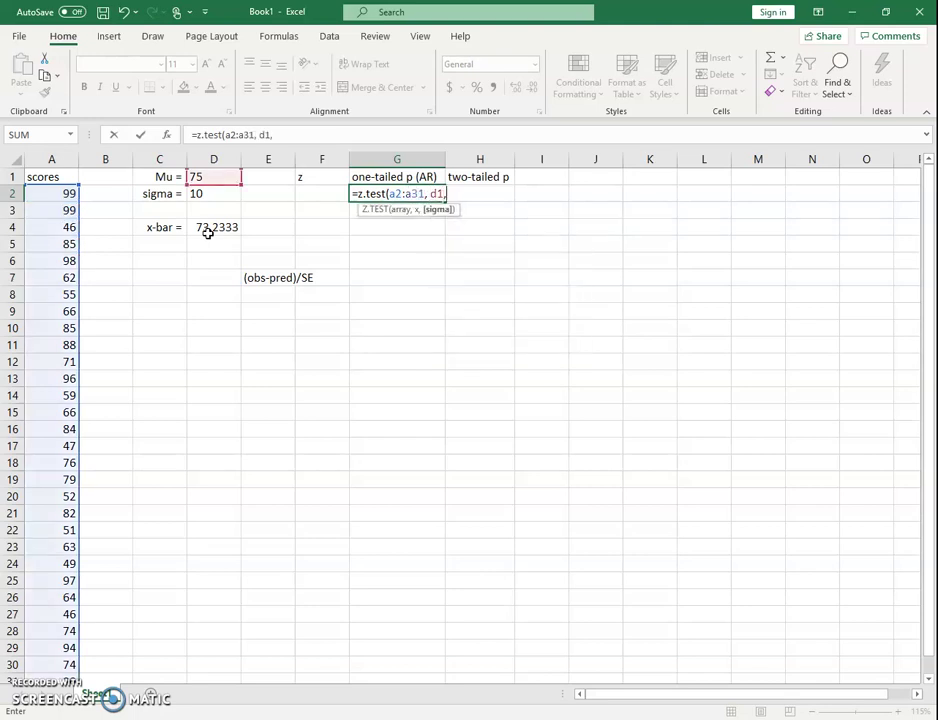
{"action": "type", "text": " d2)"}
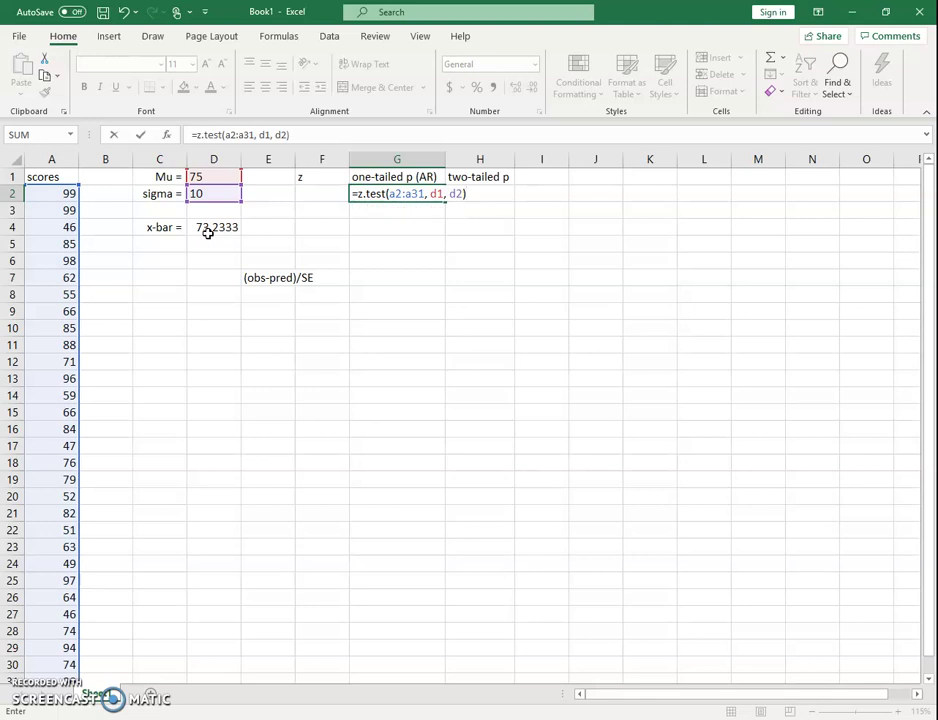
{"action": "key", "text": "Tab"}
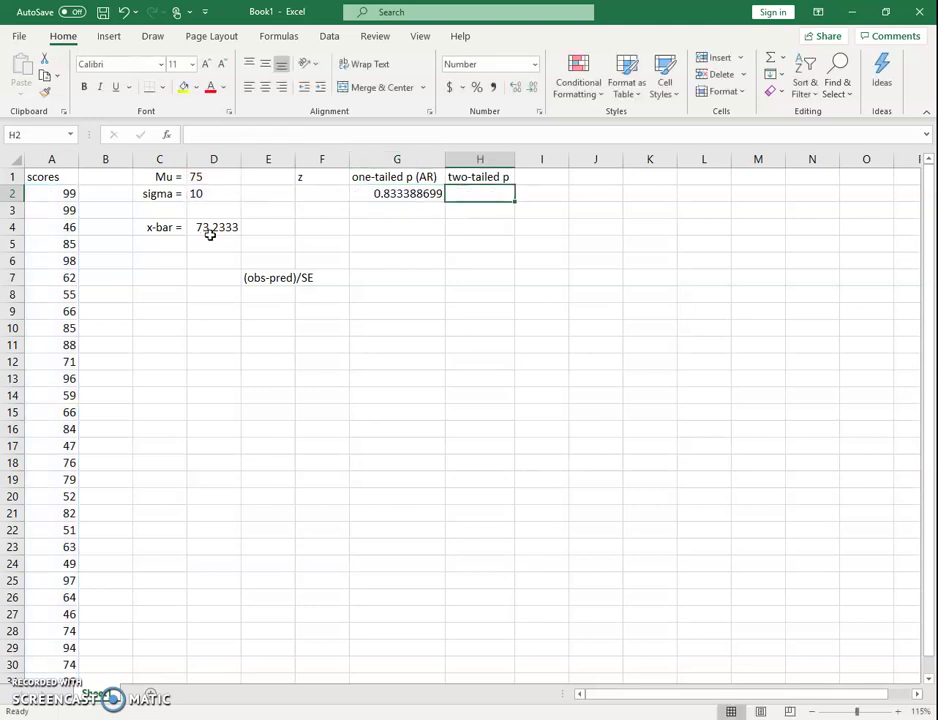
{"action": "left_click", "coordinate": [410, 195]}
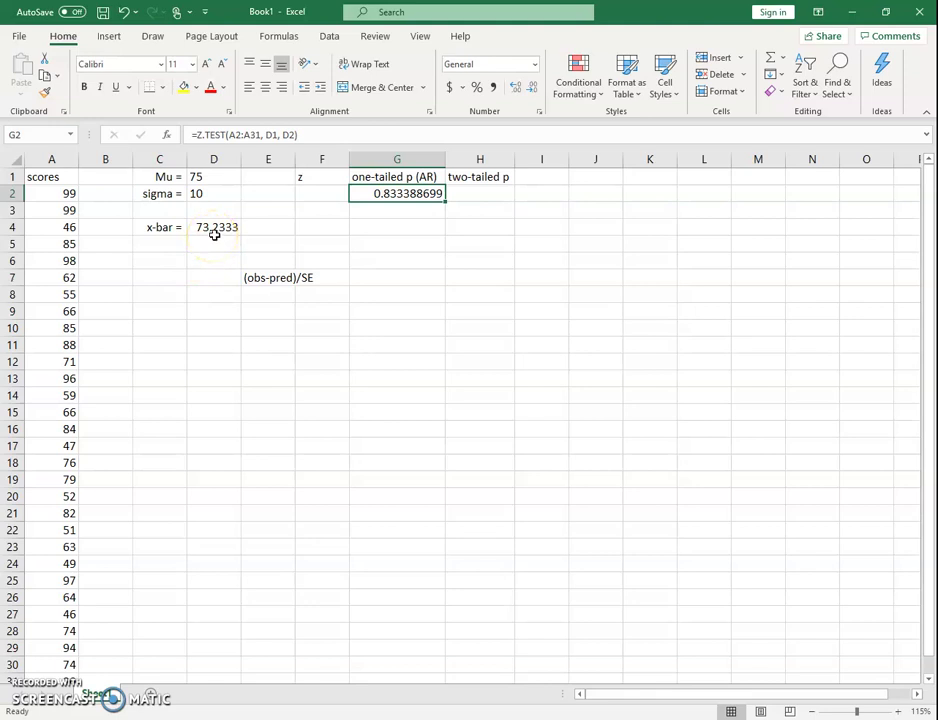
{"action": "left_click", "coordinate": [329, 192]}
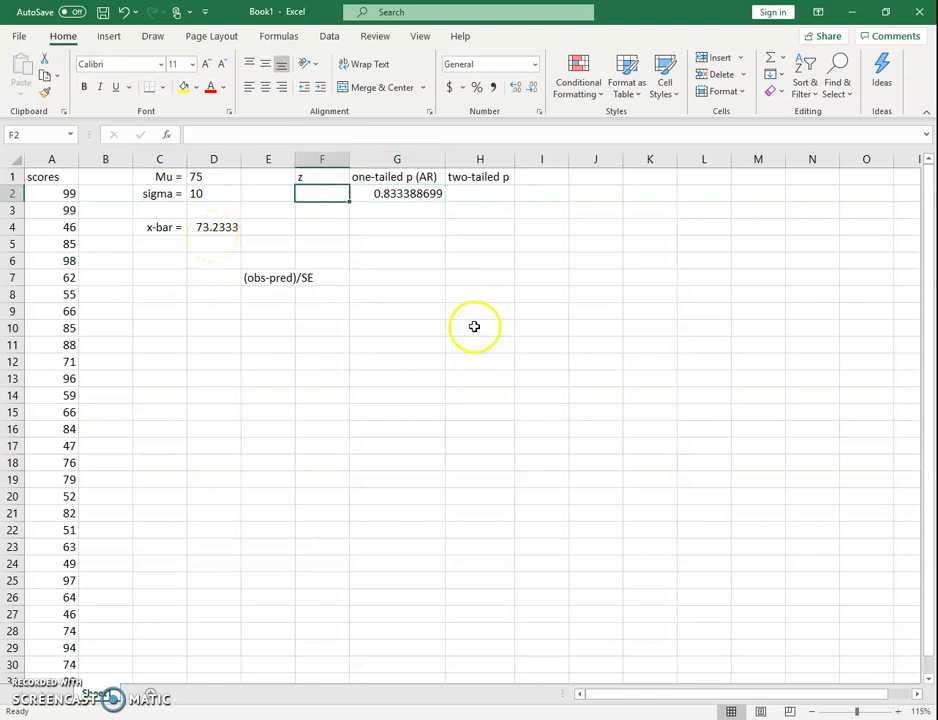
{"action": "left_click", "coordinate": [418, 194]}
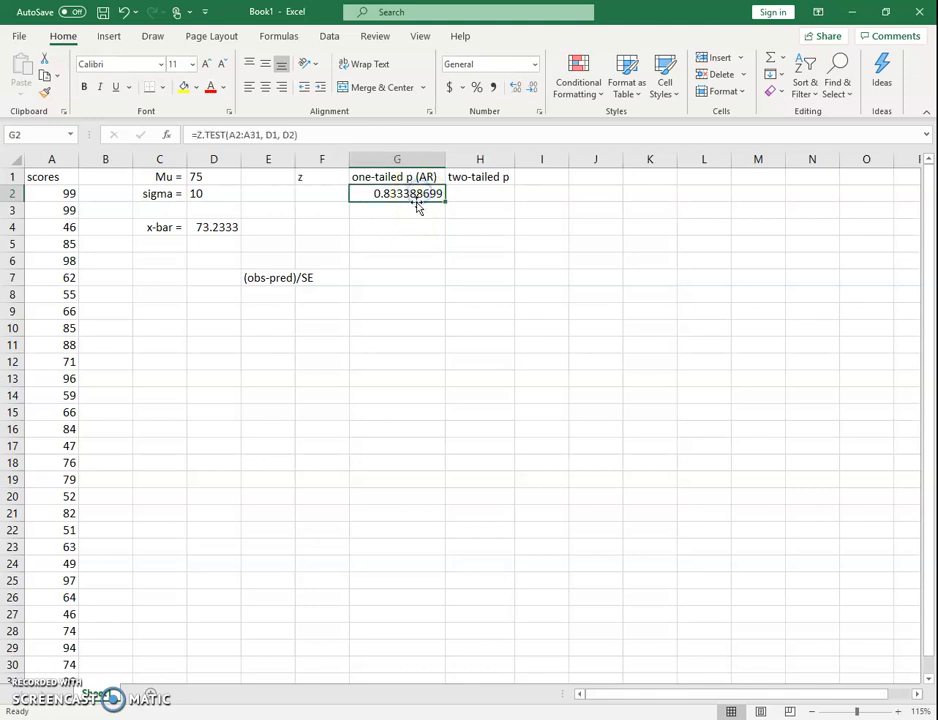
- Calculate the complementary one-tailed p-value in G3 with =1-G2
{"action": "left_click", "coordinate": [411, 207]}
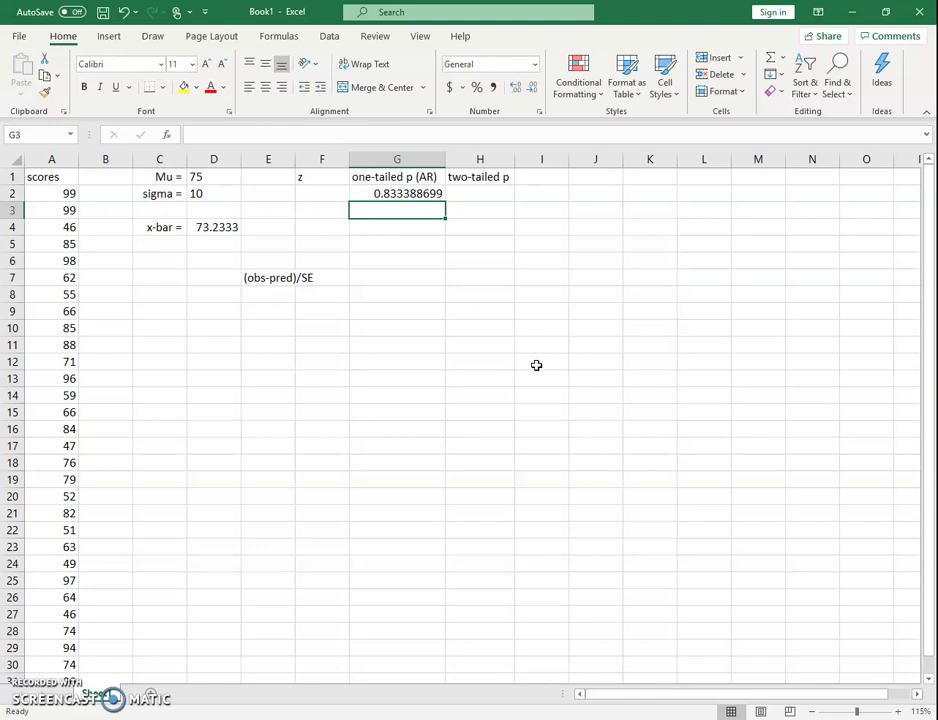
{"action": "type", "text": "="}
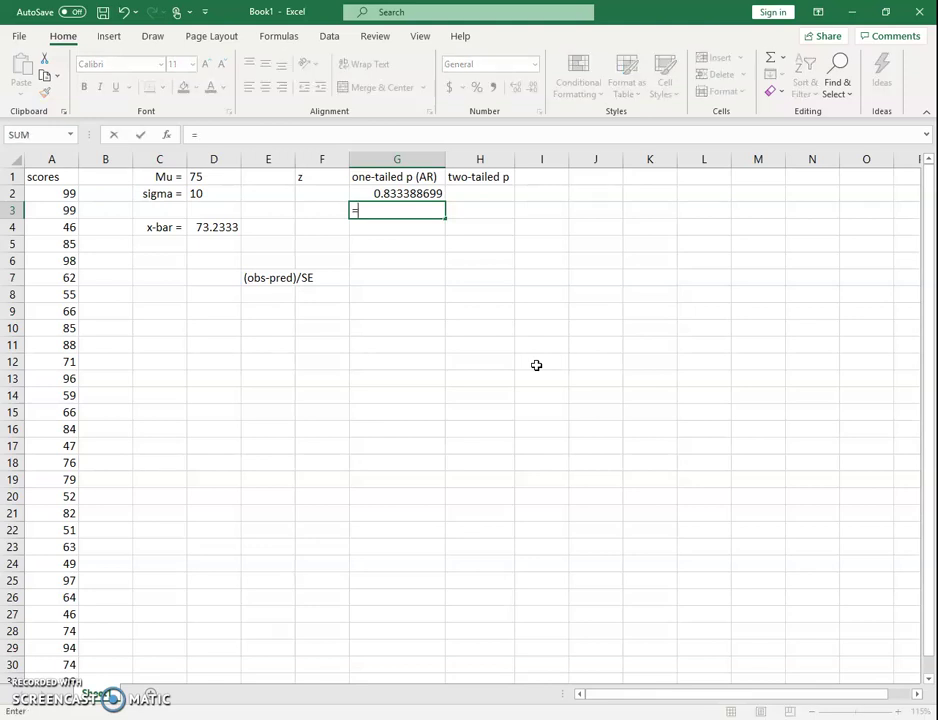
{"action": "type", "text": "1-"}
{"action": "left_click", "coordinate": [416, 191]}
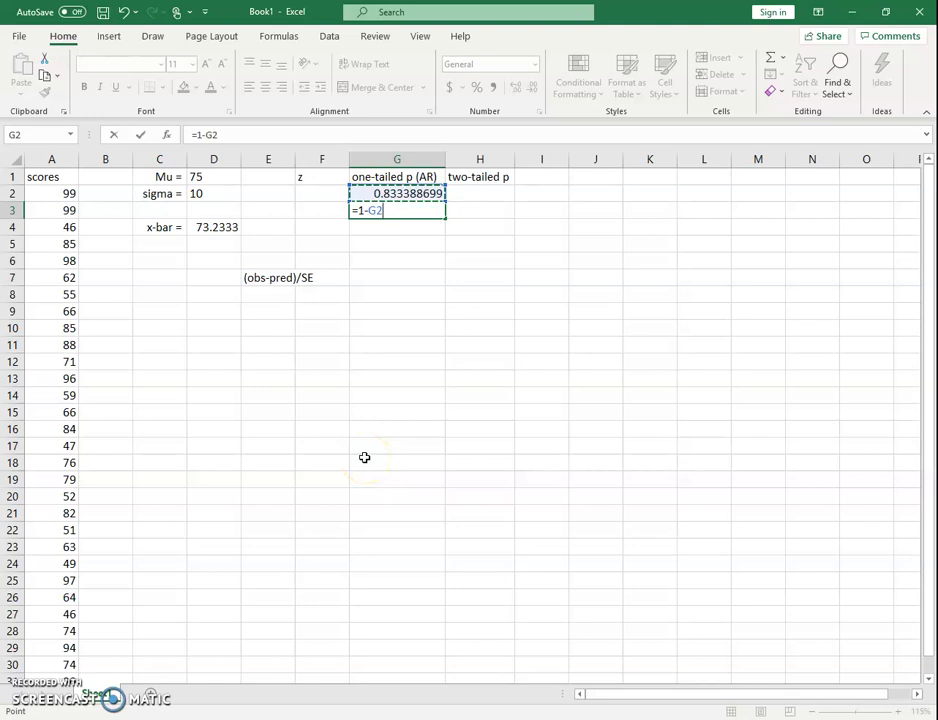
{"action": "key", "text": "Tab"}
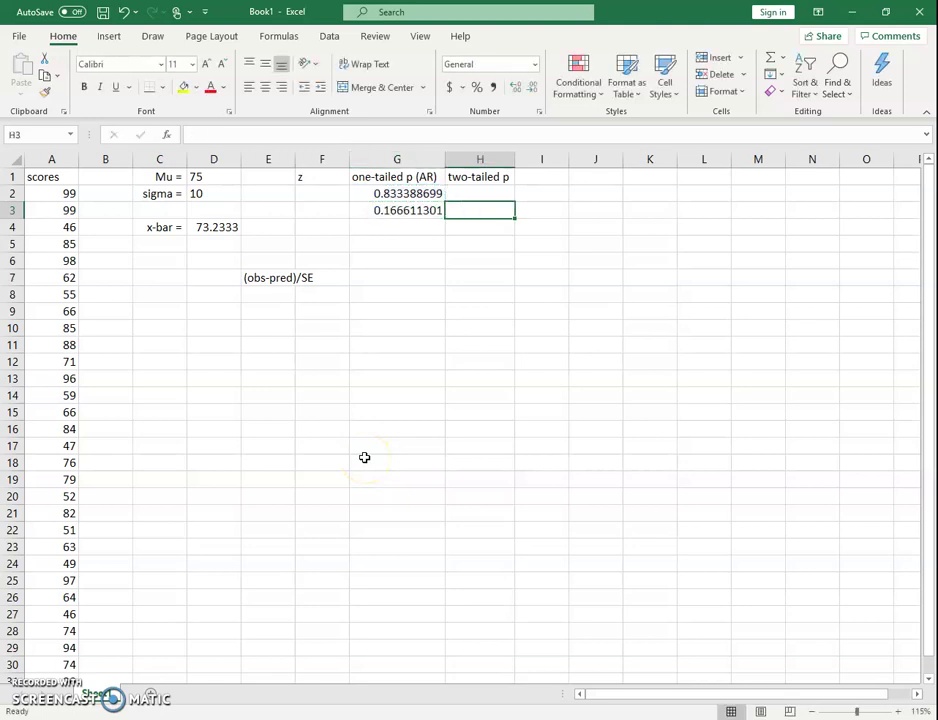
- Highlight the complementary one-tailed p-value in G3 with a yellow fill
{"action": "left_click", "coordinate": [408, 211]}
{"action": "left_click", "coordinate": [184, 87]}
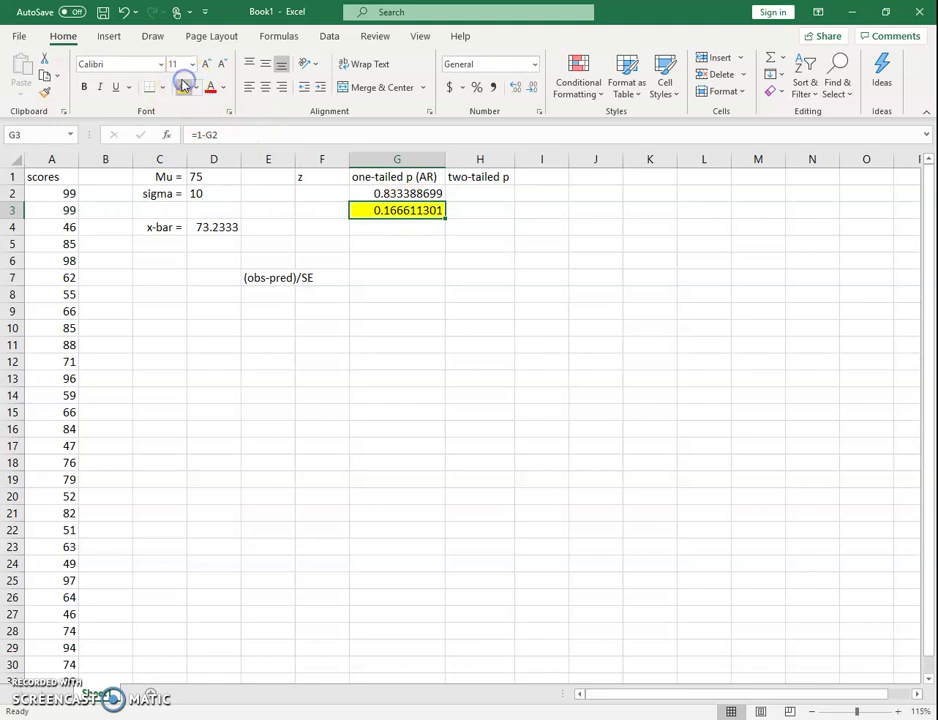
{"action": "left_click", "coordinate": [355, 292]}
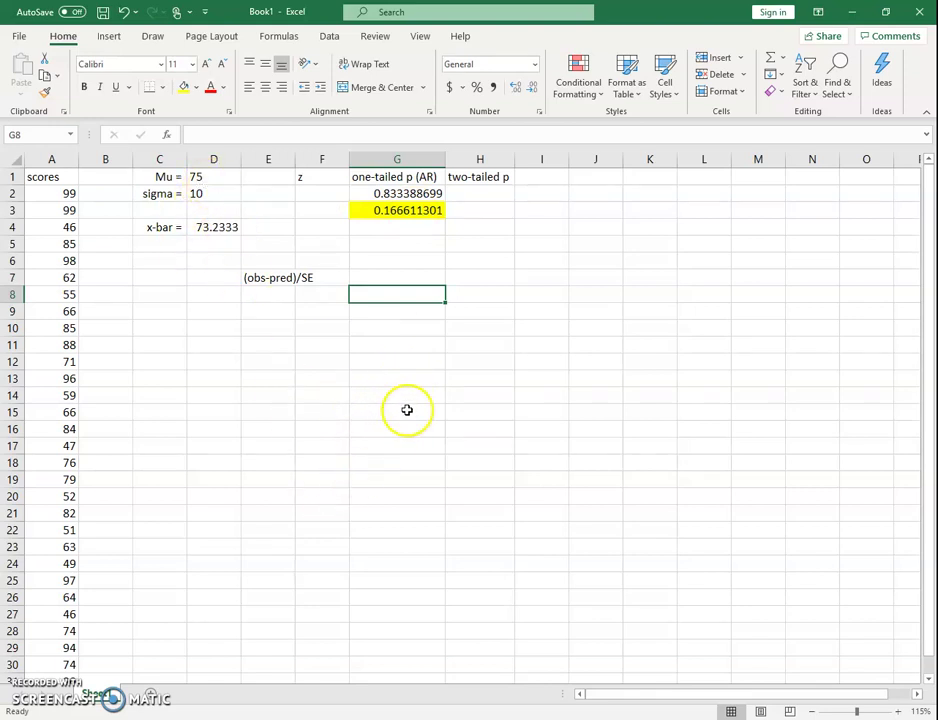
- Calculate the two-tailed p-value in H3 by doubling the highlighted one-tailed value with =G3*2
{"action": "left_click", "coordinate": [480, 209]}
{"action": "type", "text": "="}
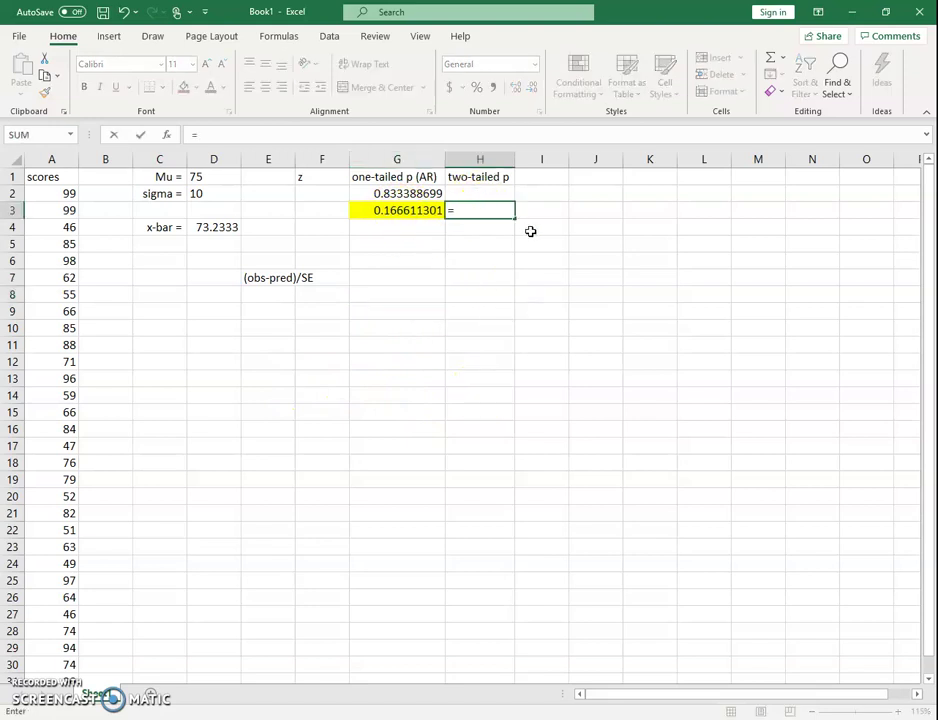
{"action": "left_click", "coordinate": [409, 212]}
{"action": "type", "text": "*"}
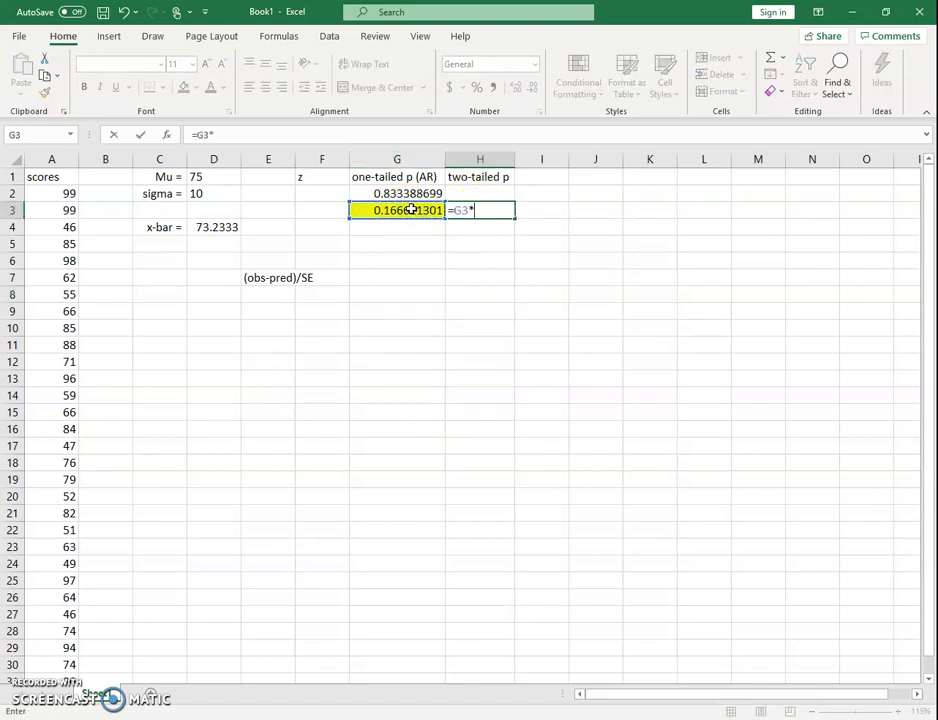
{"action": "type", "text": "2"}
{"action": "key", "text": "Tab"}
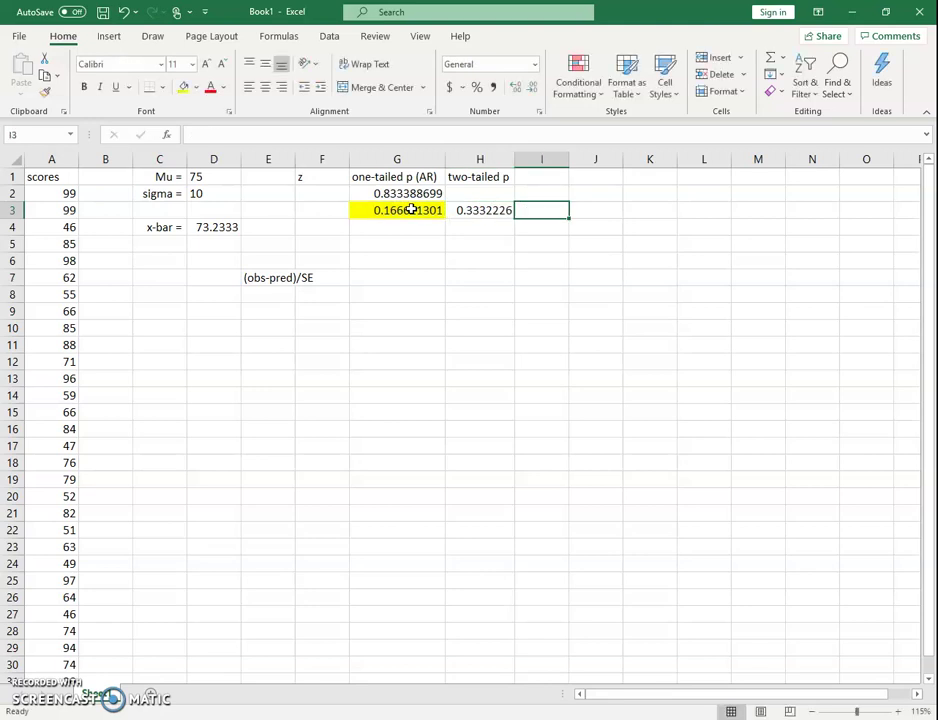
- Calculate the z statistic in F3 from the p-value in G2 with =NORM.S.INV(G2)
{"action": "left_click", "coordinate": [314, 210]}
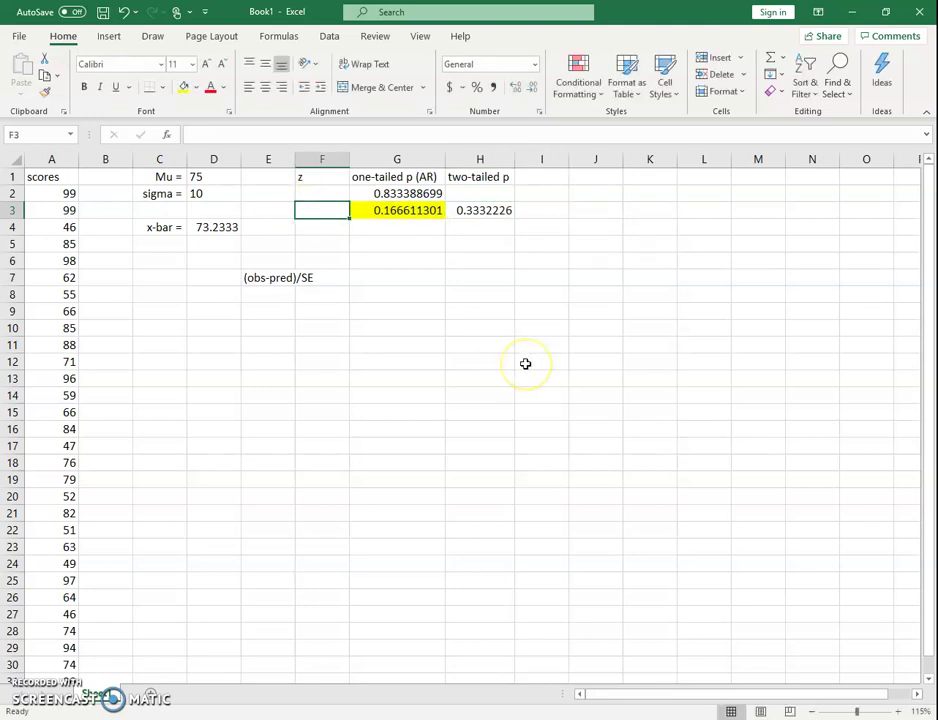
{"action": "type", "text": "="}
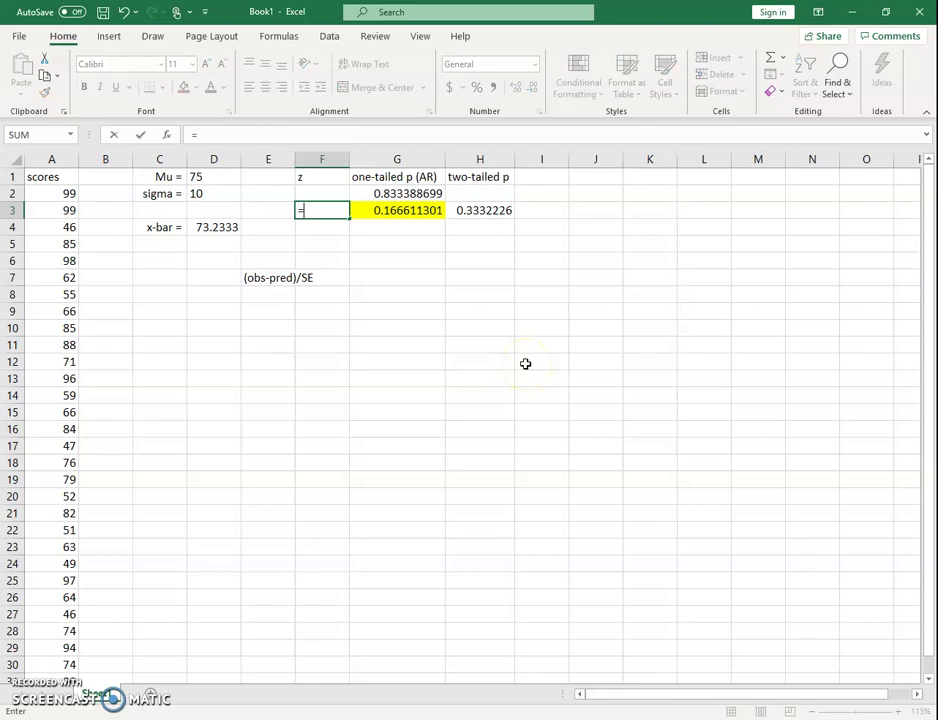
{"action": "type", "text": "norm.s.inv("}
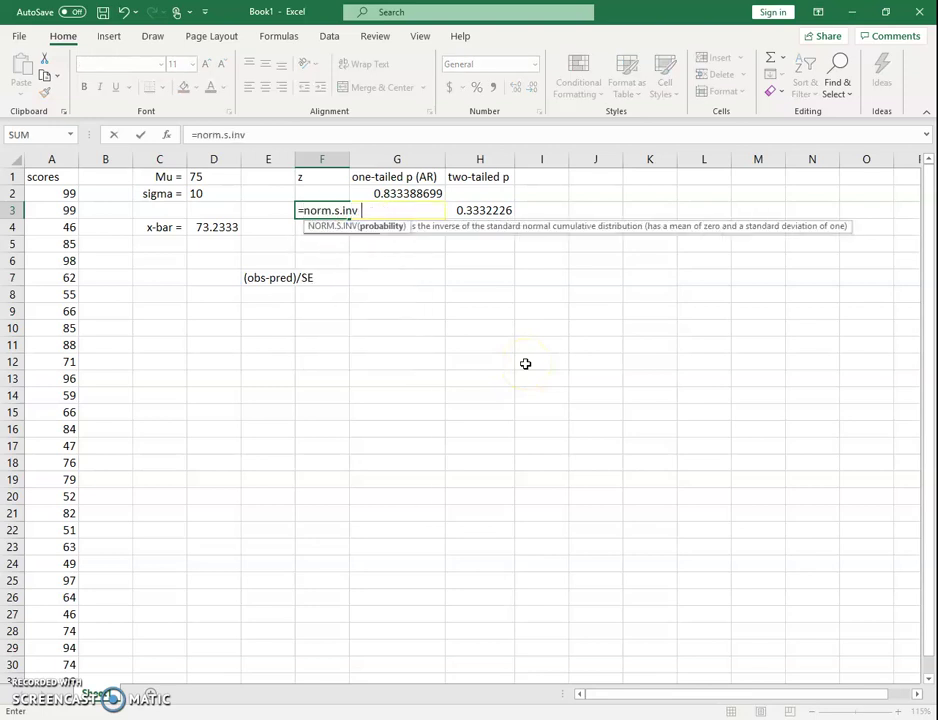
{"action": "left_click", "coordinate": [433, 193]}
{"action": "type", "text": ")"}
{"action": "key", "text": "Tab"}
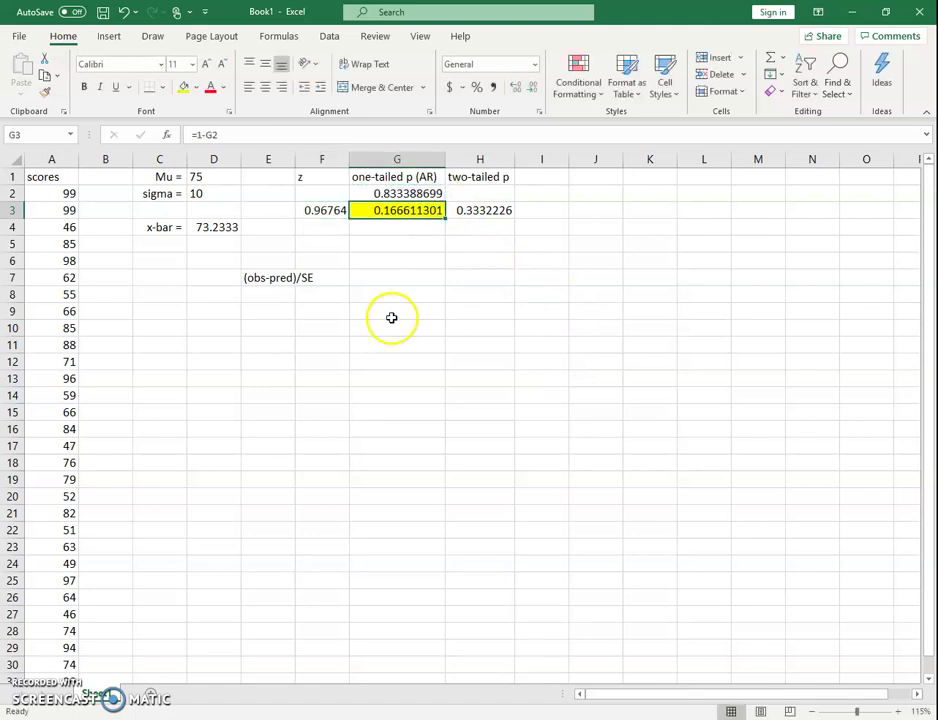
- Correct the z formula in F3 to use the highlighted one-tailed p-value, =NORM.S.INV(G3)
{"action": "left_click", "coordinate": [341, 211]}
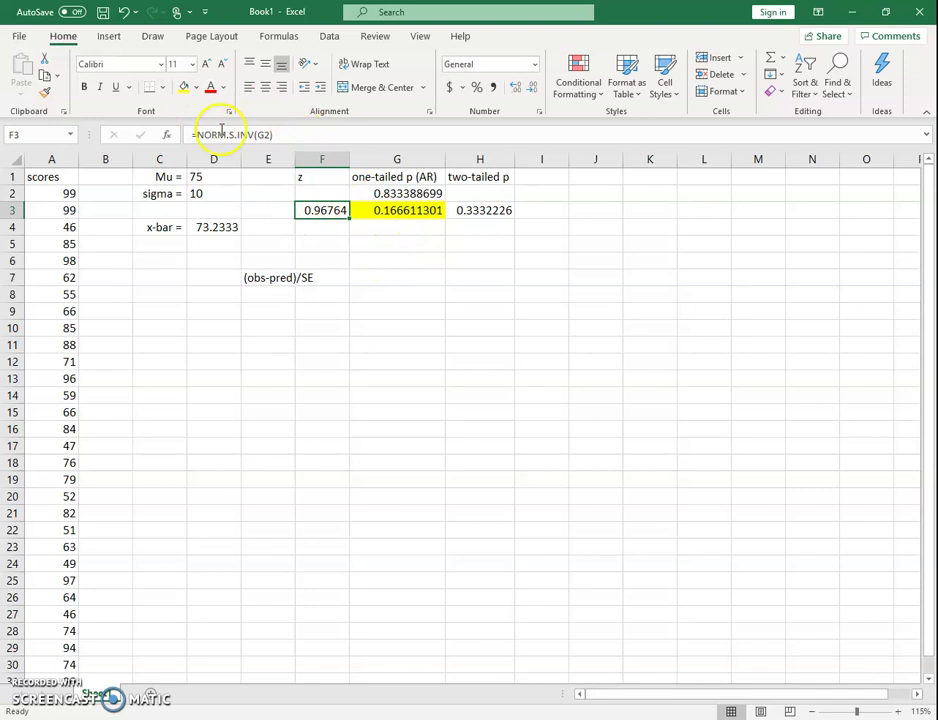
{"action": "left_click", "coordinate": [266, 134]}
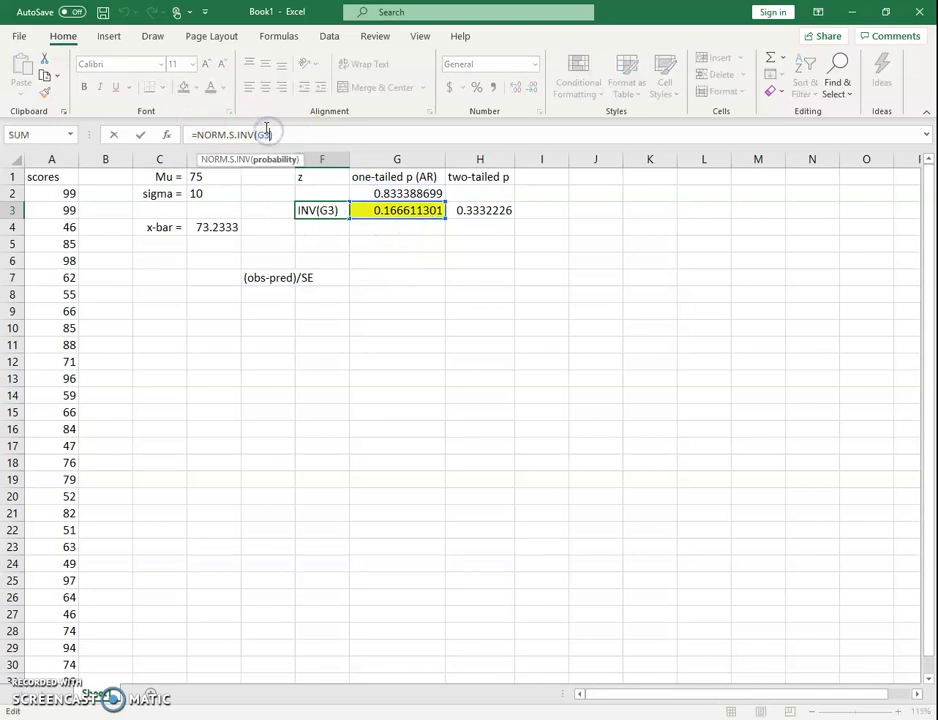
{"action": "key", "text": "Tab"}
{"action": "left_click", "coordinate": [310, 211]}
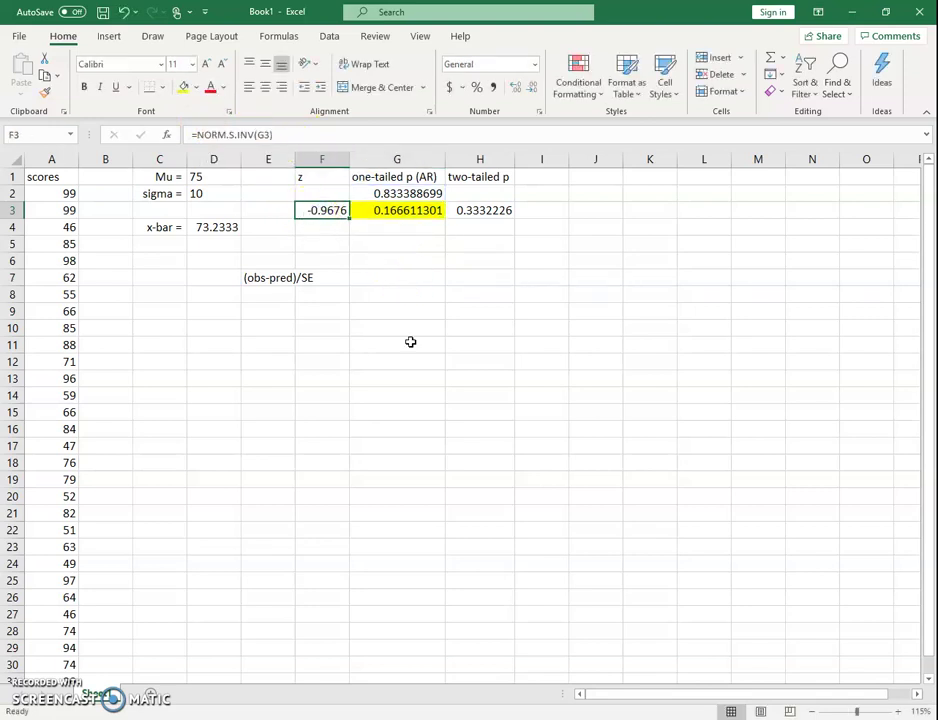
{"action": "left_click", "coordinate": [423, 214]}
{"action": "left_click", "coordinate": [325, 211]}
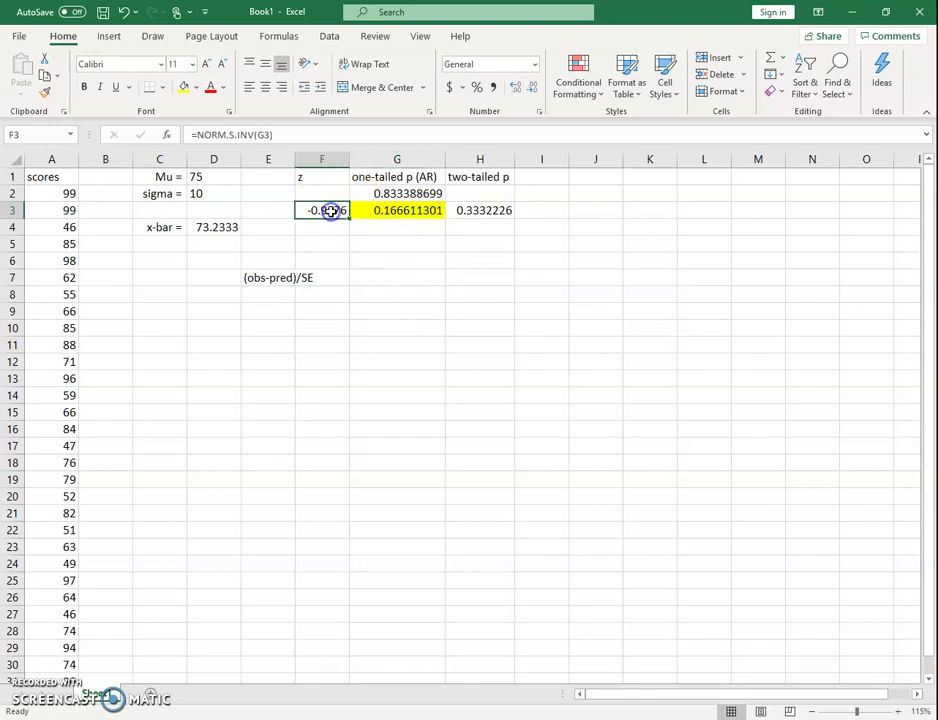
{"action": "left_click", "coordinate": [400, 212]}
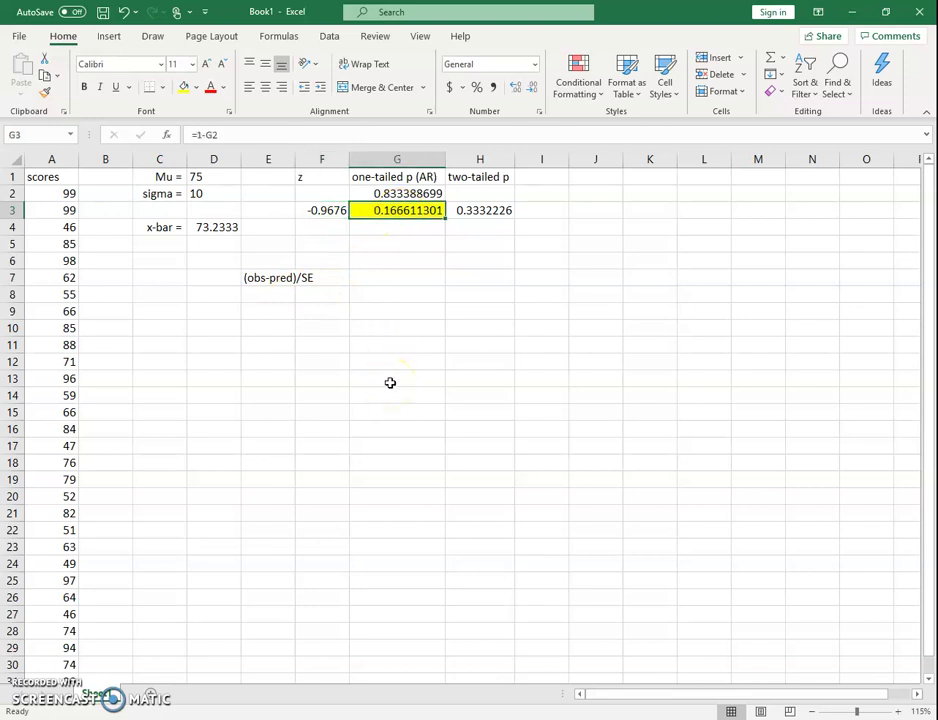
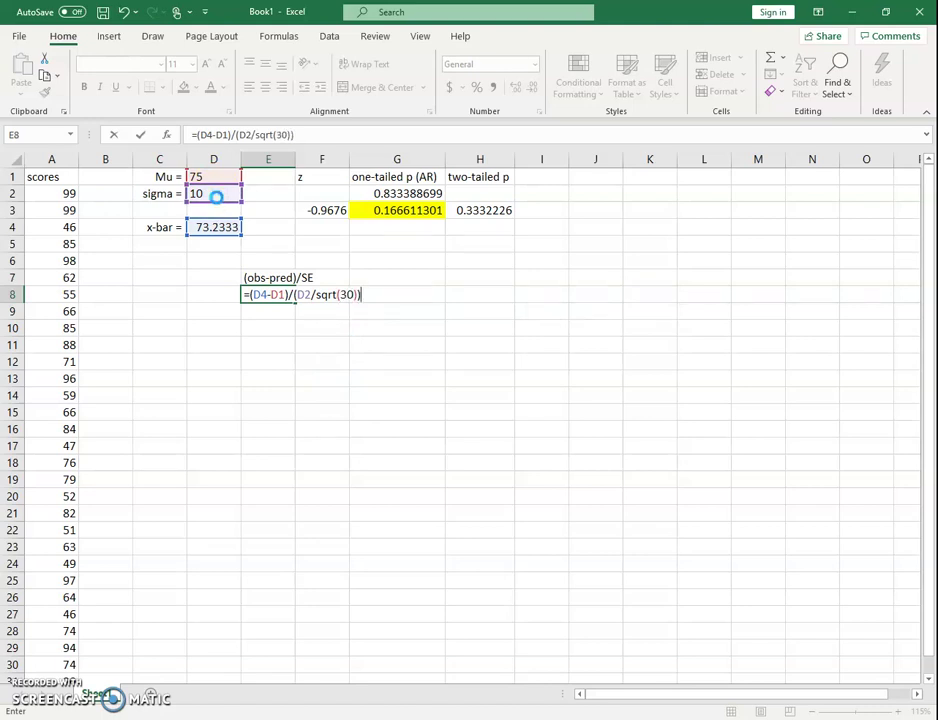
- Calculate z by hand in E8 with =(D4-D1)/(D2/SQRT(30)) and compare it with the z in F3
{"action": "key", "text": "Tab"}
{"action": "left_click", "coordinate": [292, 294]}
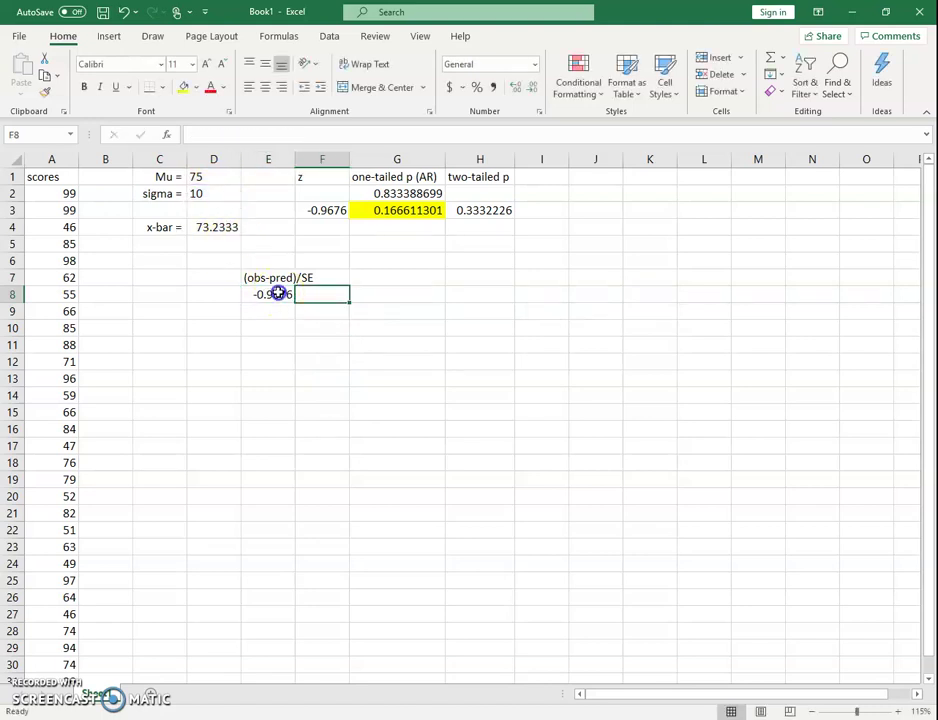
{"action": "left_click", "coordinate": [338, 210], "text": "ctrl"}
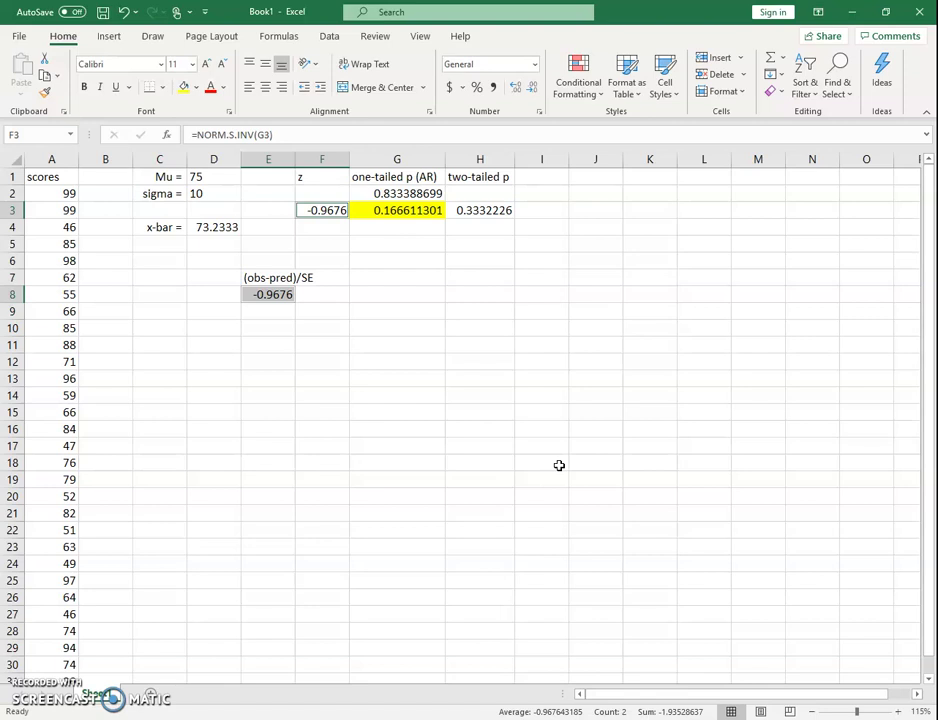
{"action": "left_click", "coordinate": [448, 491]}
{"action": "left_click", "coordinate": [367, 364]}
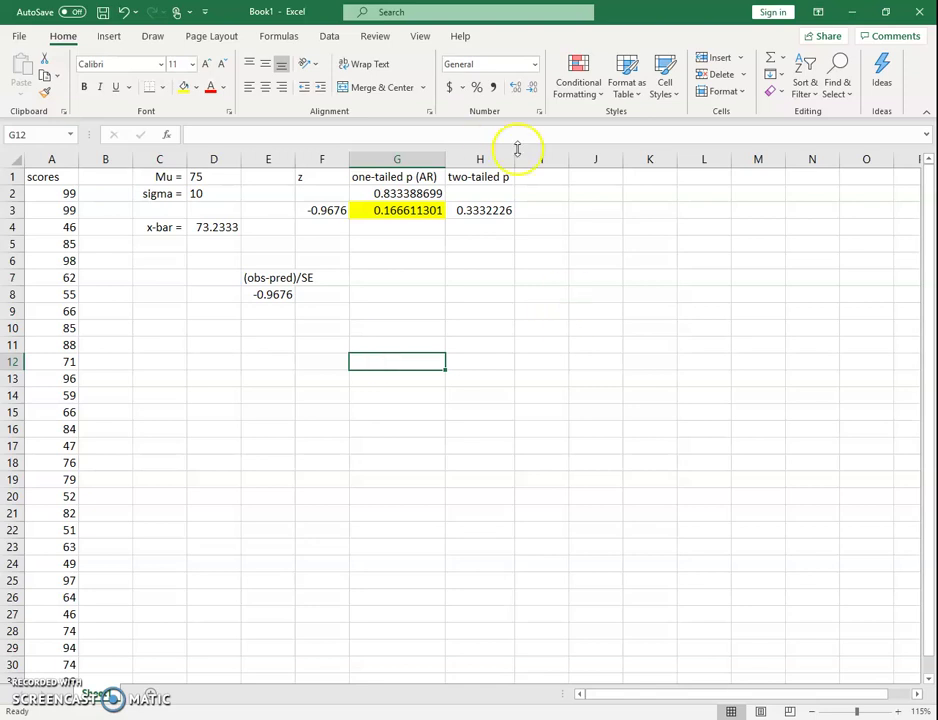
- Label C3 "n =" and count the scores in D3 with =COUNT(A2:A31)
{"action": "left_click", "coordinate": [174, 210]}
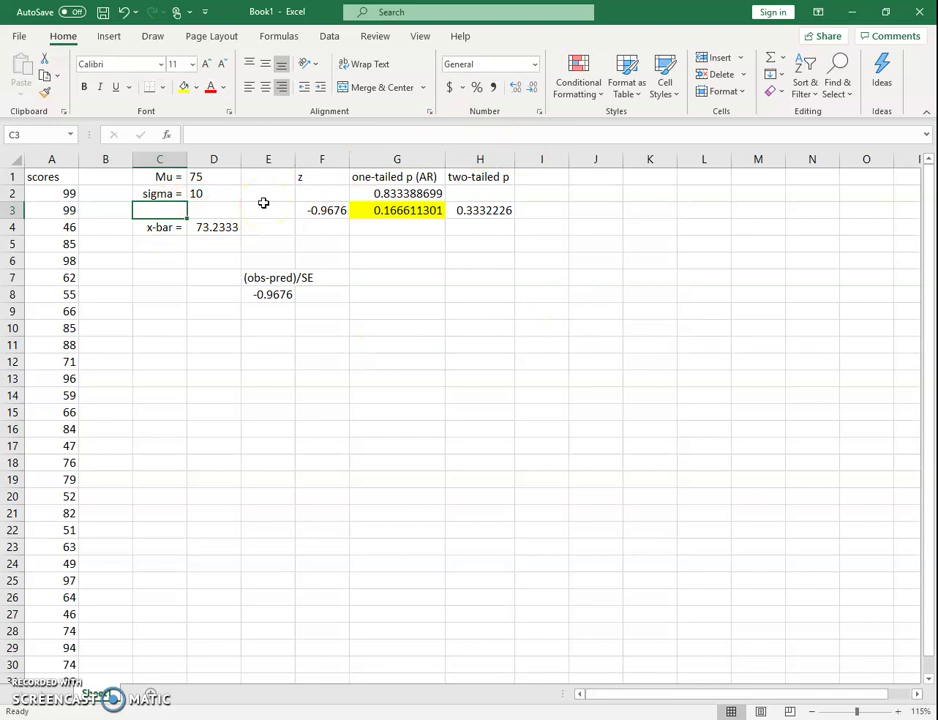
{"action": "type", "text": "n ="}
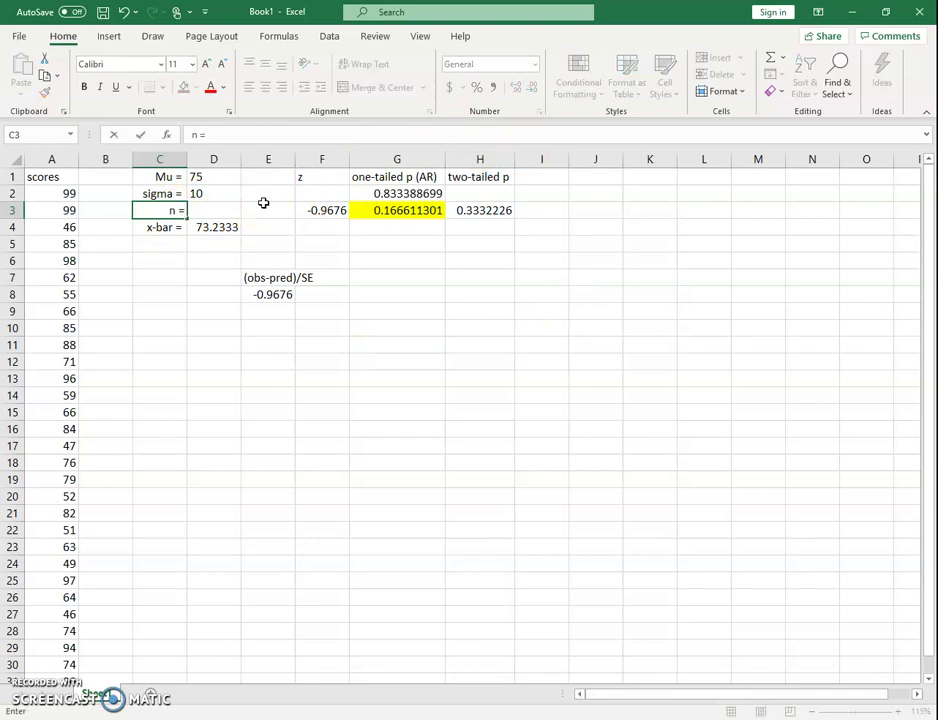
{"action": "key", "text": "Tab"}
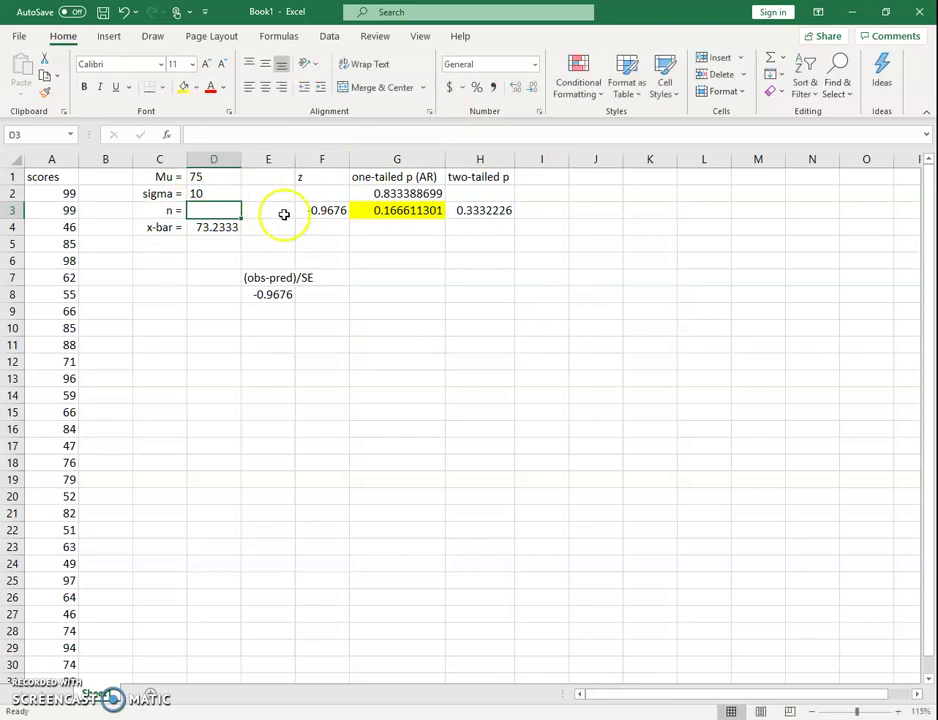
{"action": "type", "text": "="}
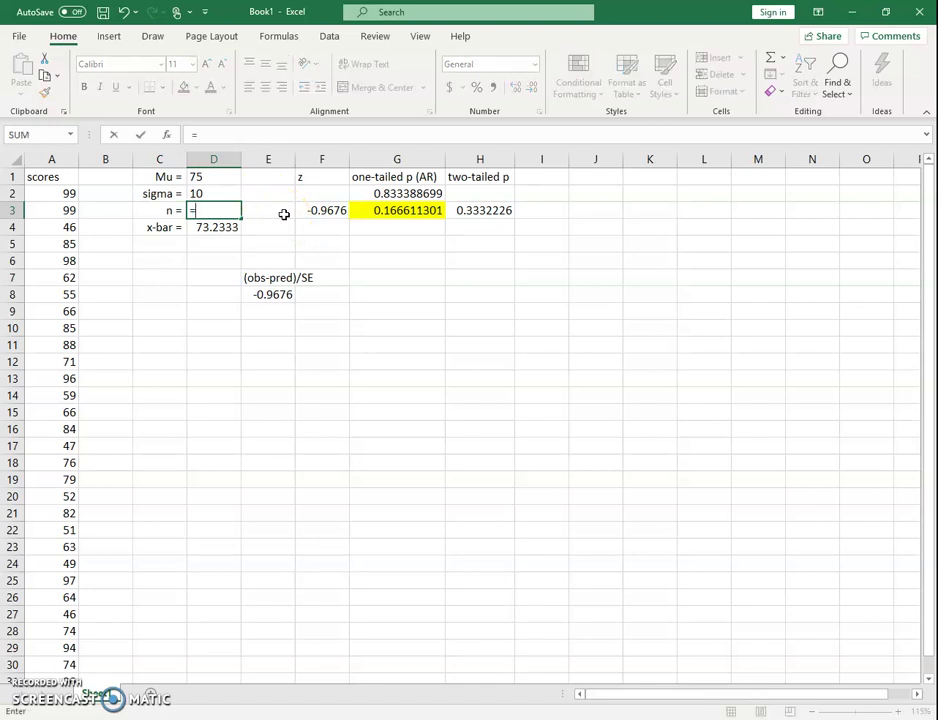
{"action": "type", "text": "count("}
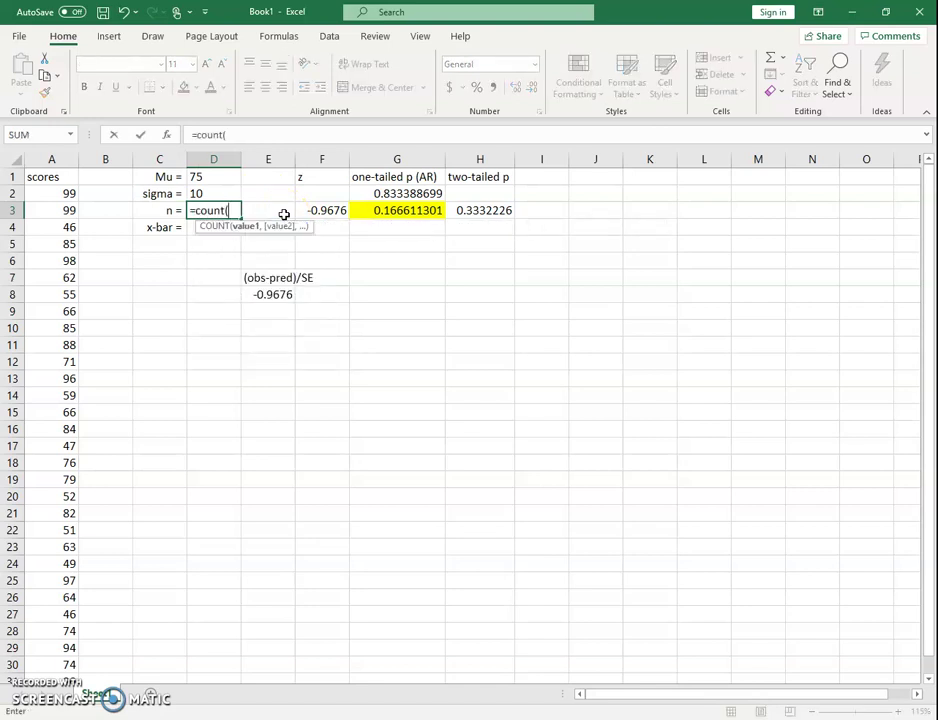
{"action": "type", "text": "a2:a31)"}
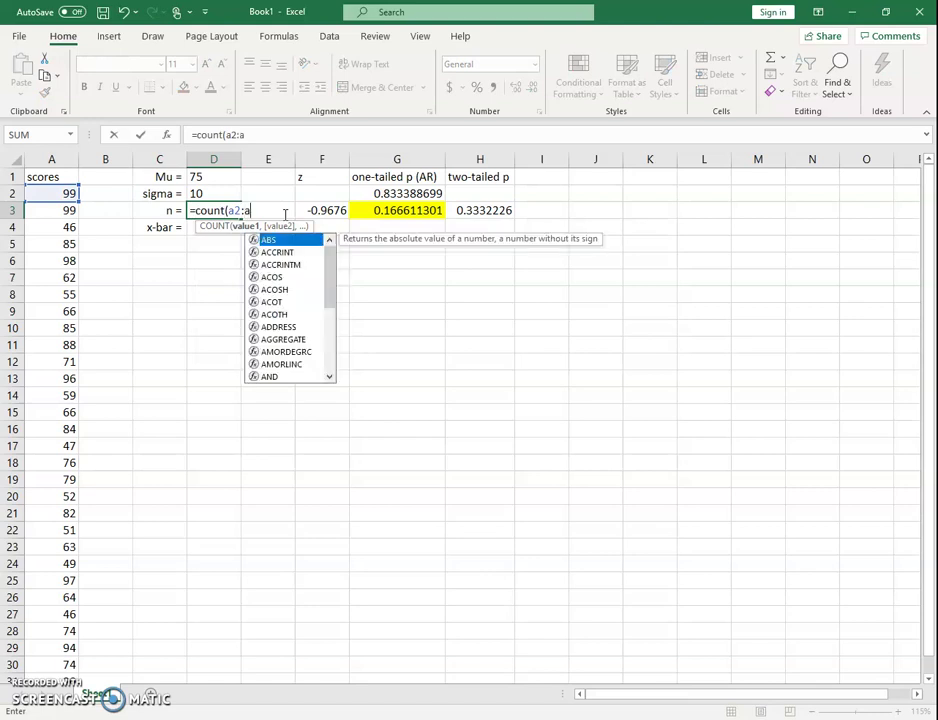
{"action": "left_click", "coordinate": [285, 214]}
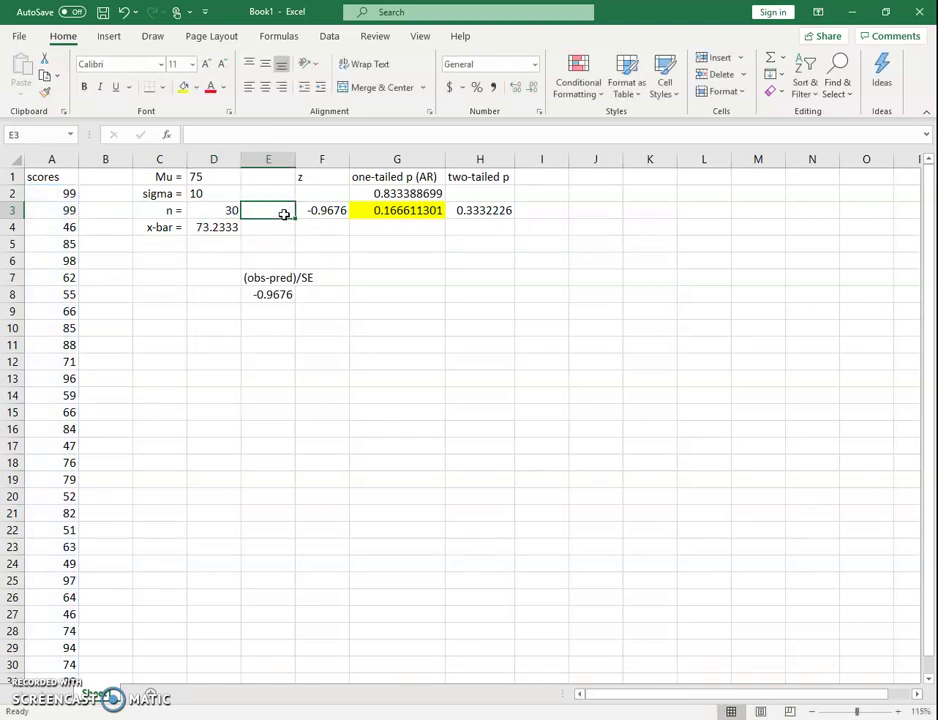
- Left-align the sample size in D3 and the sample mean in D4
{"action": "left_click", "coordinate": [218, 211]}
{"action": "left_click", "coordinate": [253, 88]}
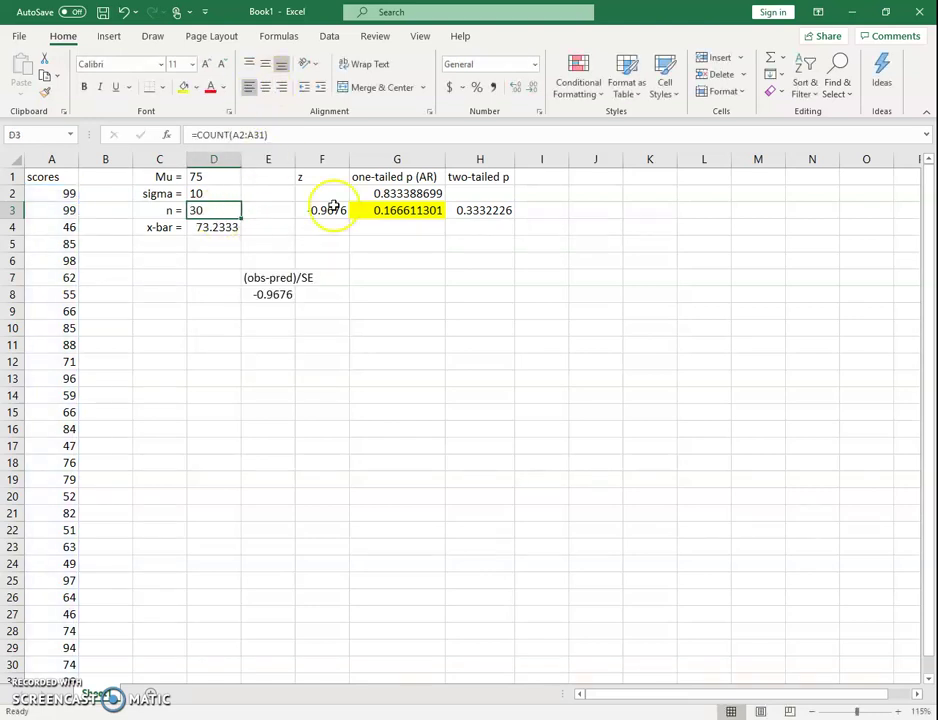
{"action": "left_click", "coordinate": [419, 293]}
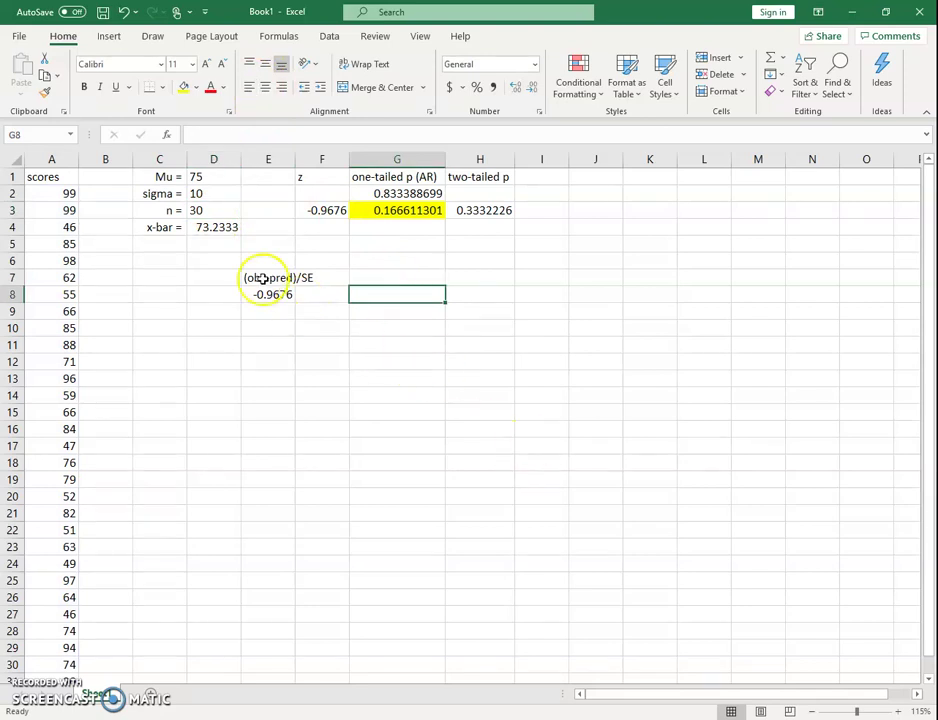
{"action": "left_click", "coordinate": [211, 228]}
{"action": "left_click", "coordinate": [249, 88]}
{"action": "left_click", "coordinate": [465, 389]}
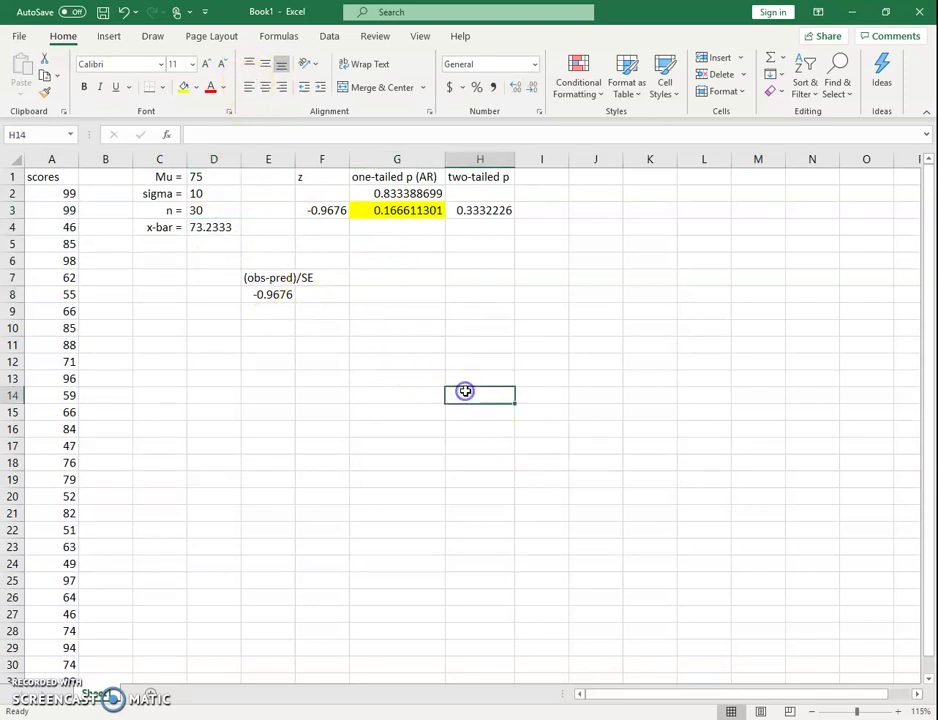
- Calculate z in G7 with =STANDARDIZE(D4,D1,D2/SQRT(D3)) and compare it with the z in F3
{"action": "left_click", "coordinate": [419, 281]}
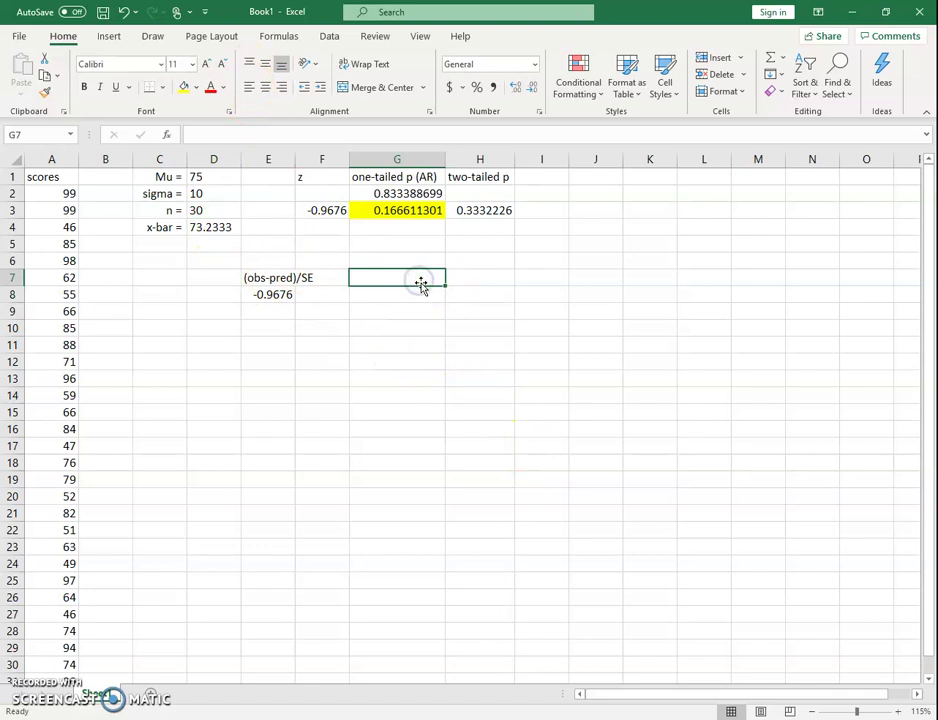
{"action": "type", "text": "="}
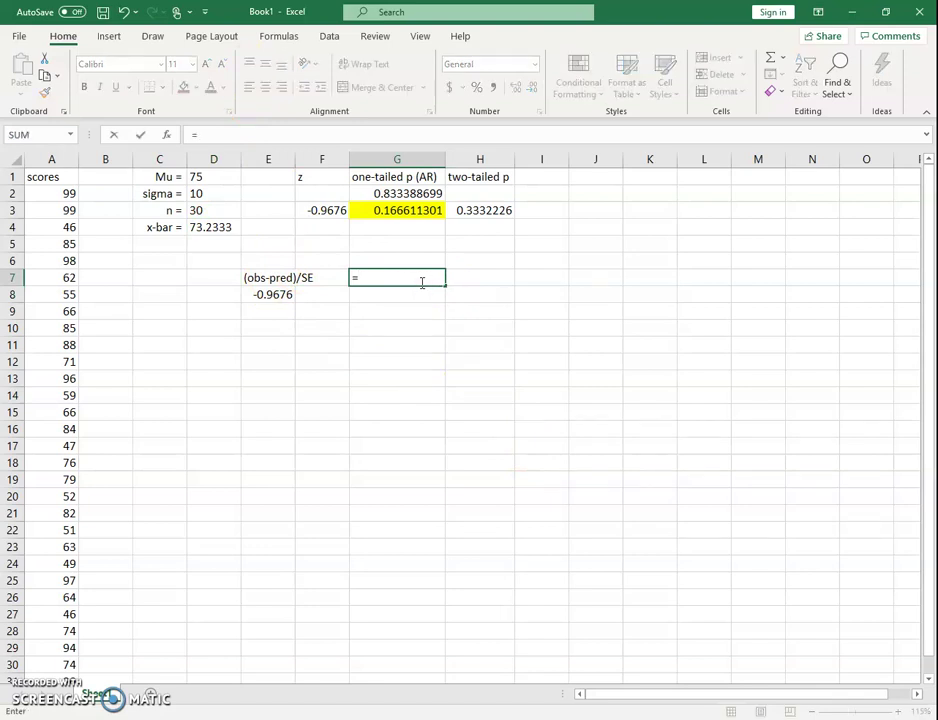
{"action": "type", "text": "standardize("}
{"action": "left_click", "coordinate": [387, 299]}
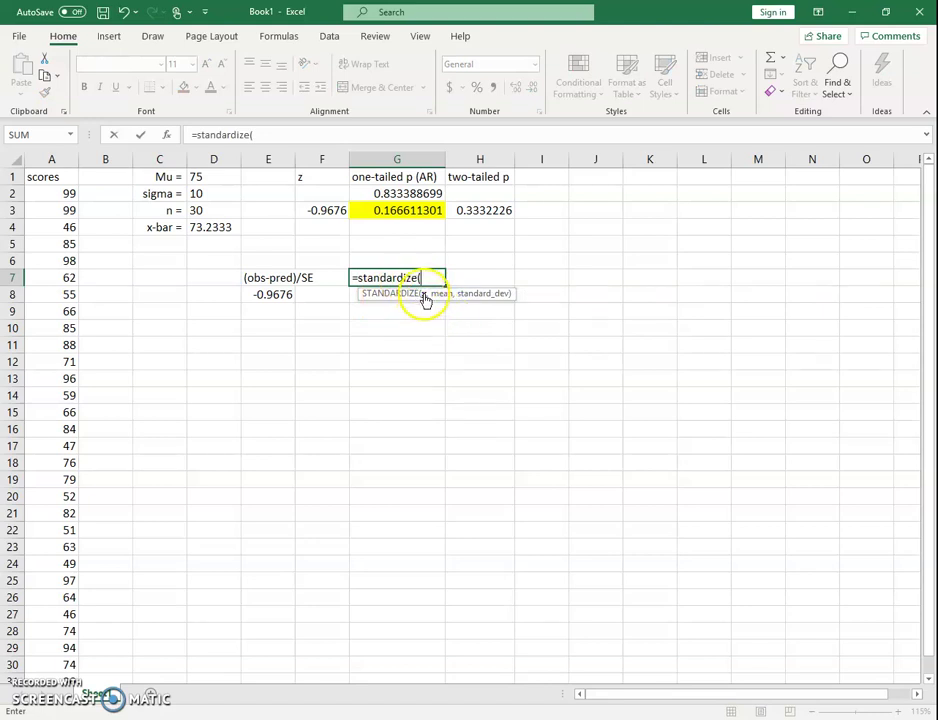
{"action": "left_click", "coordinate": [208, 228]}
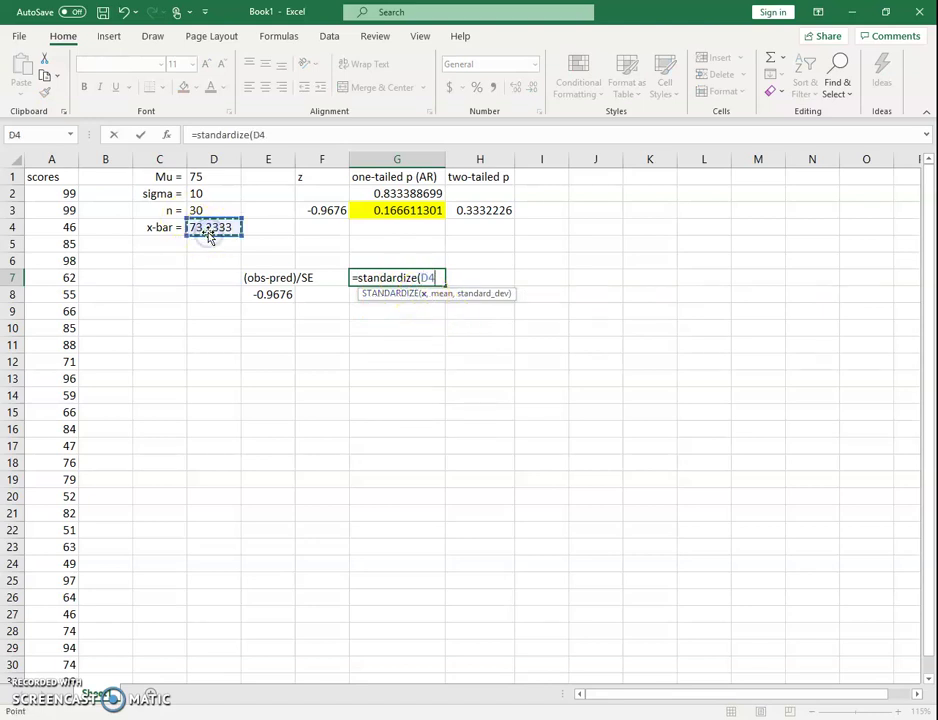
{"action": "type", "text": ","}
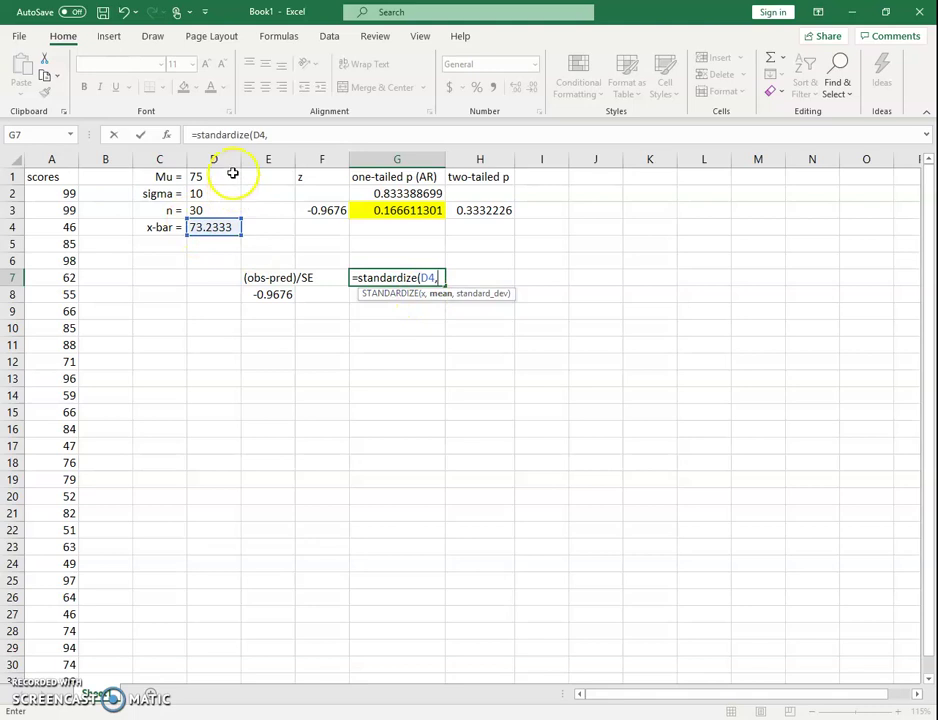
{"action": "left_click", "coordinate": [232, 174]}
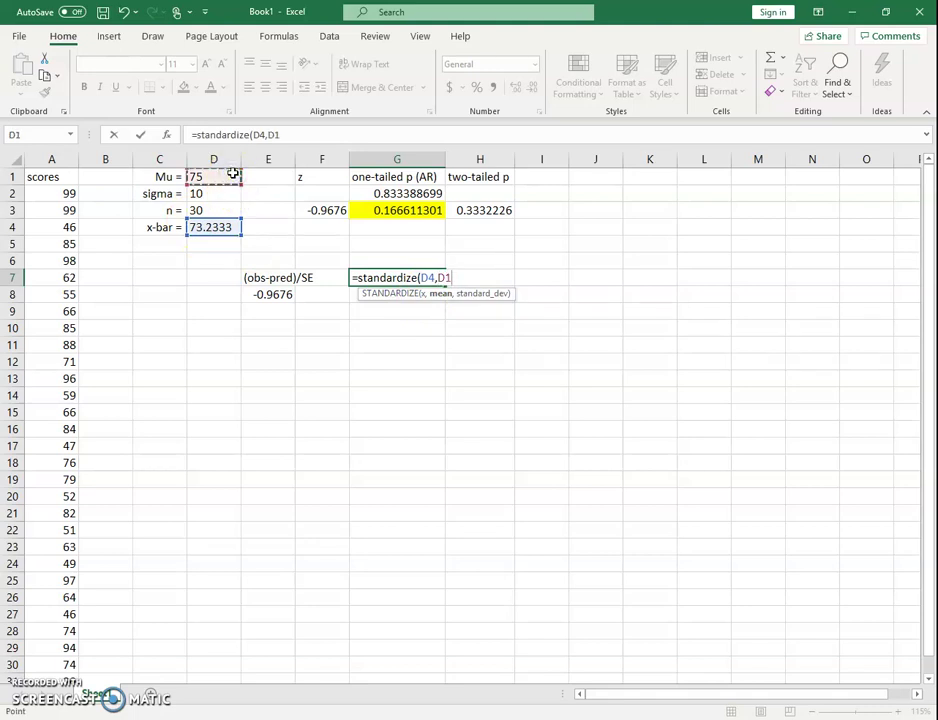
{"action": "type", "text": ","}
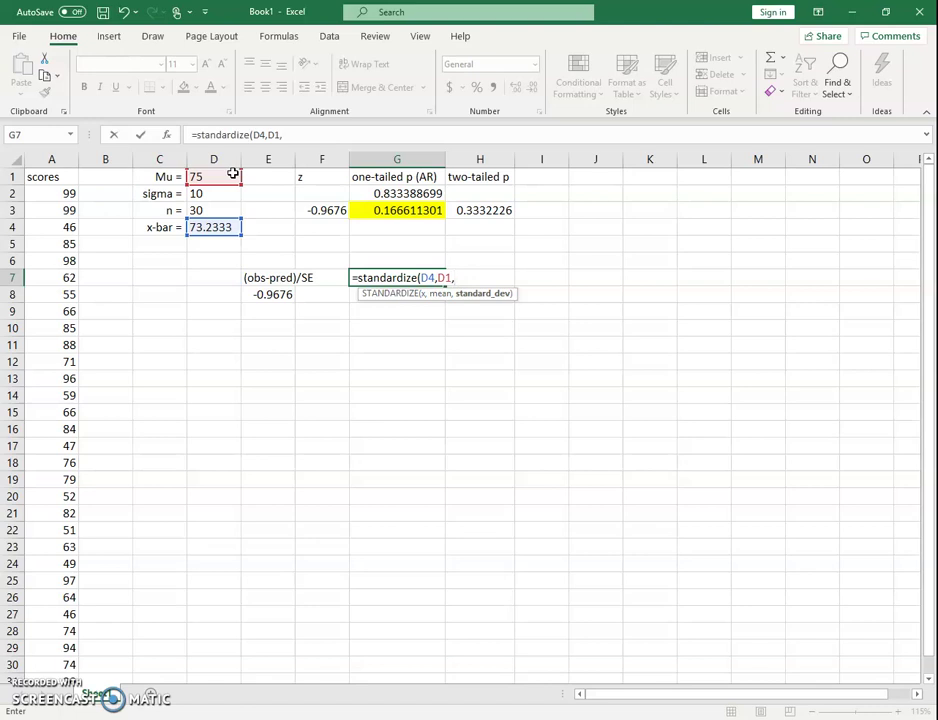
{"action": "left_click", "coordinate": [231, 210]}
{"action": "left_click", "coordinate": [225, 197]}
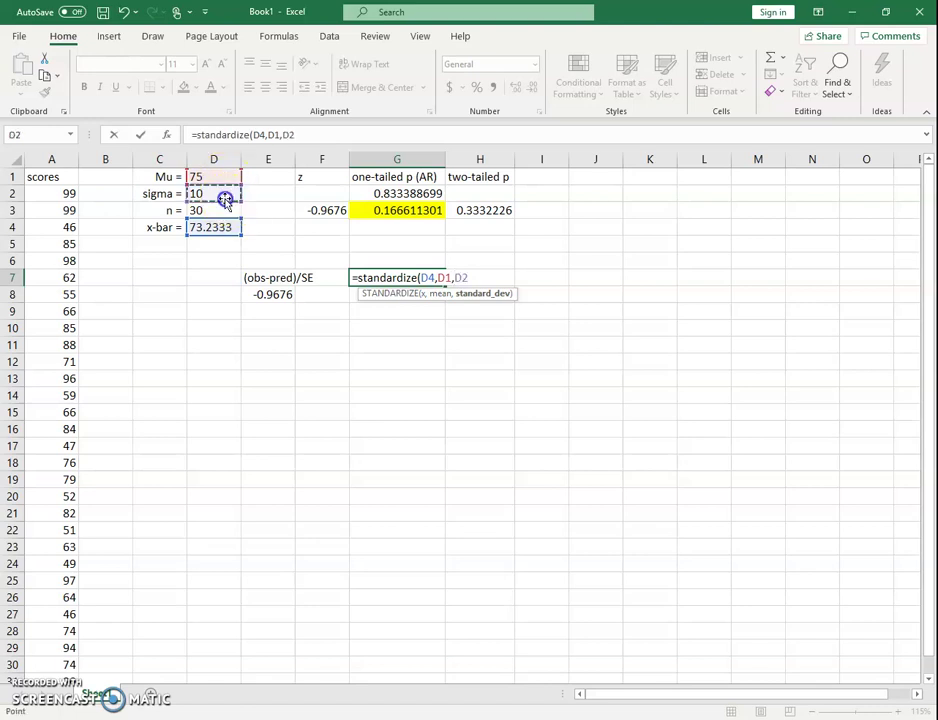
{"action": "type", "text": "/sqrt("}
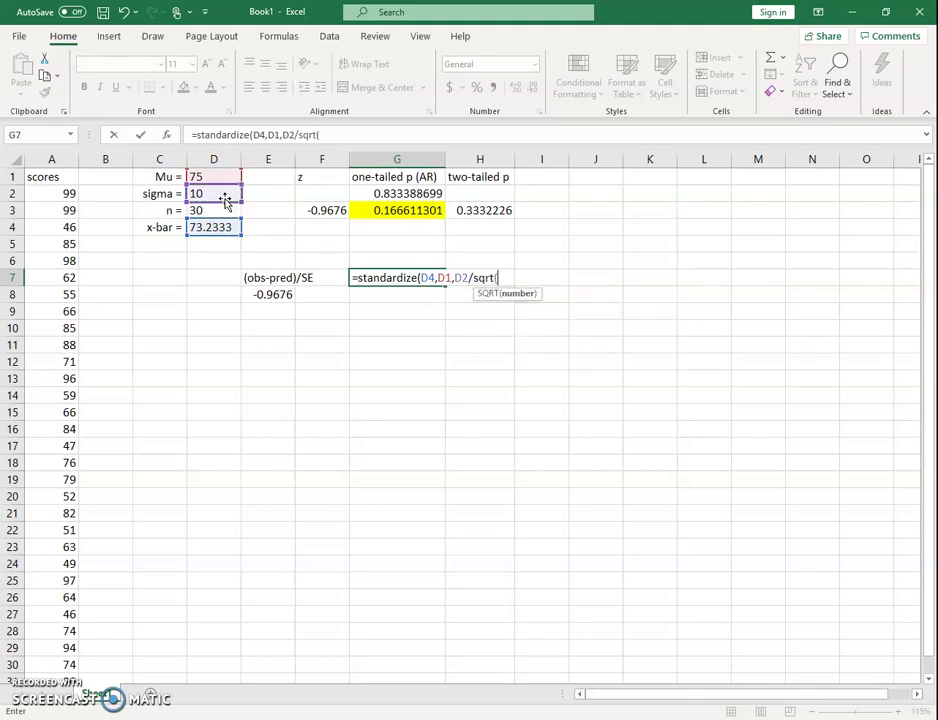
{"action": "left_click", "coordinate": [221, 210]}
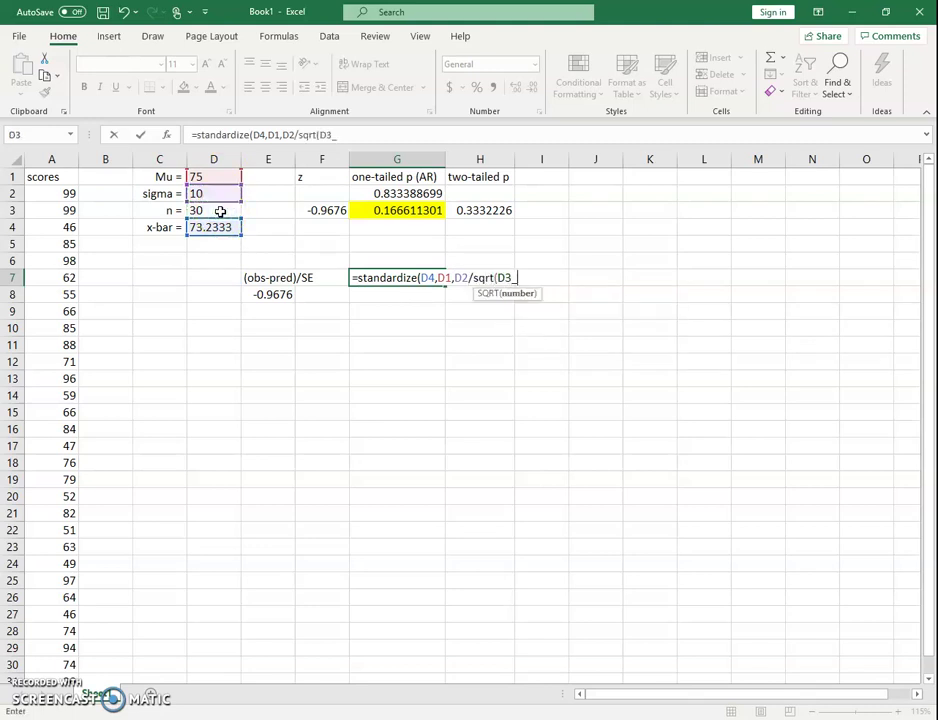
{"action": "type", "text": "))"}
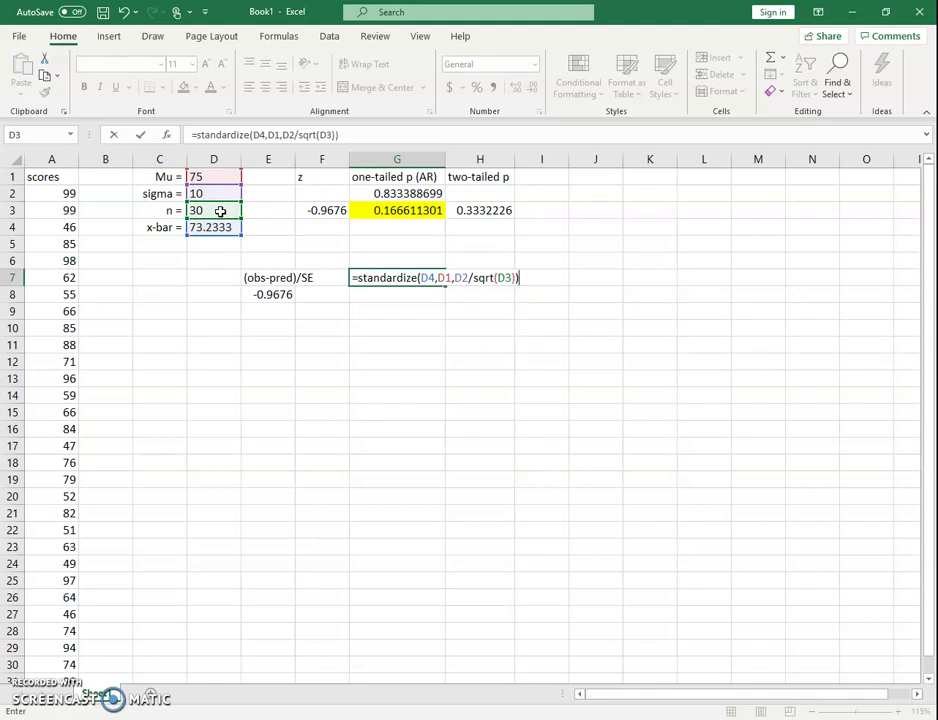
{"action": "key", "text": "Tab"}
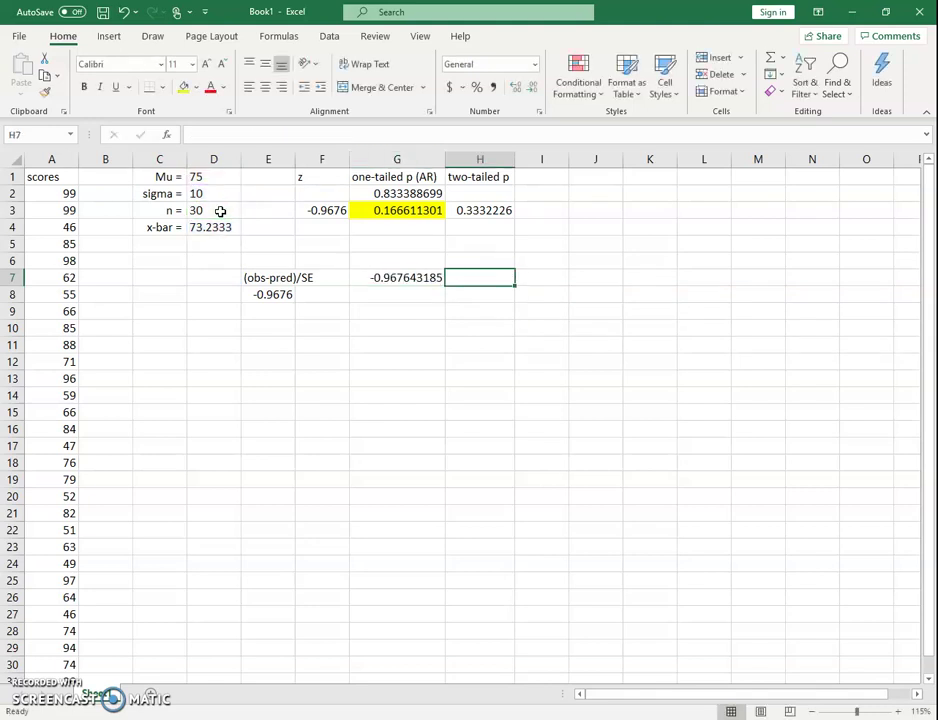
{"action": "left_click", "coordinate": [417, 278]}
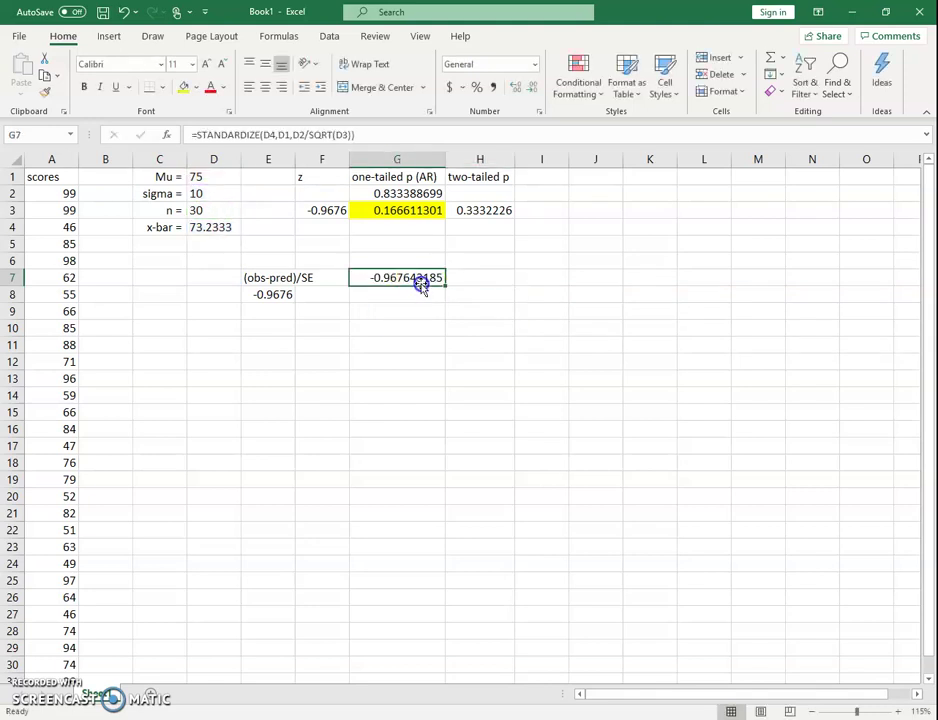
{"action": "left_click", "coordinate": [315, 207], "text": "ctrl"}
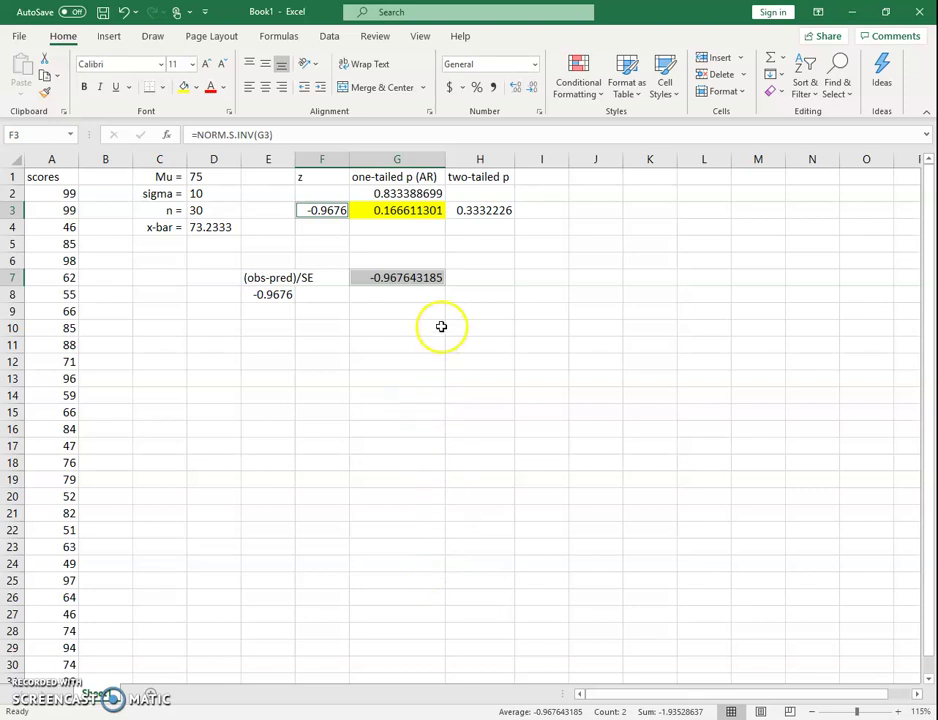
- Calculate the one-tailed p-value in H7 with =NORM.S.DIST(G7,TRUE) and check it against the z in G7
{"action": "left_click", "coordinate": [461, 276]}
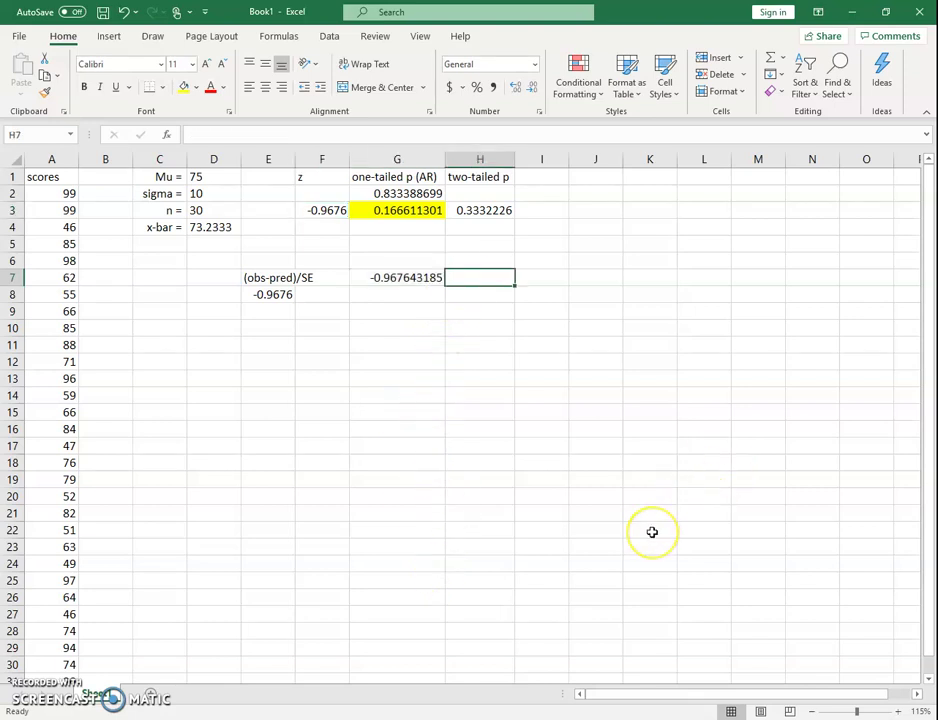
{"action": "type", "text": "=norm"}
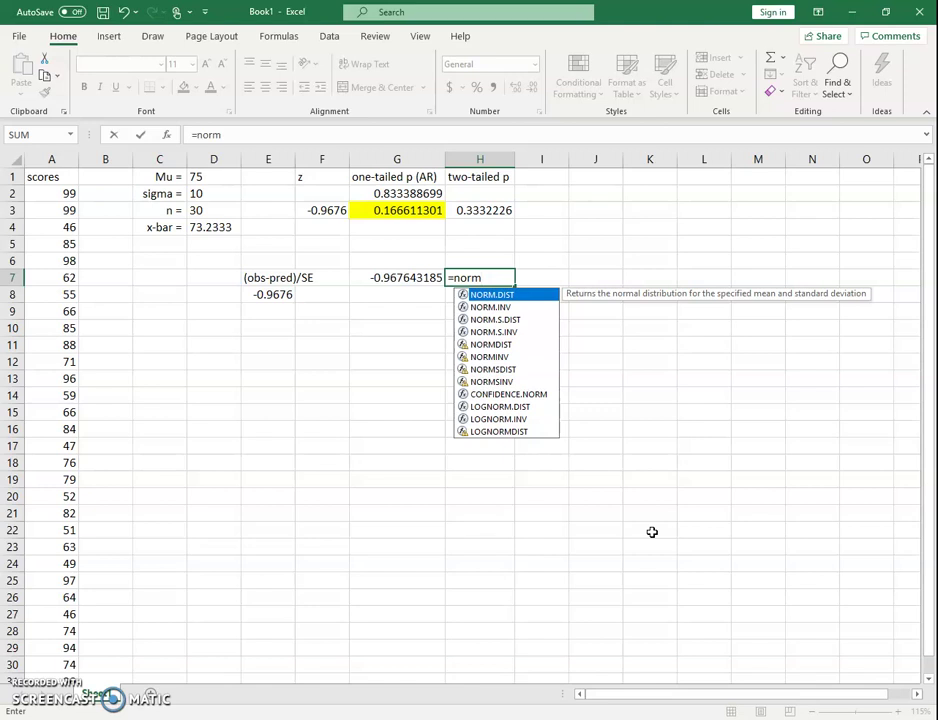
{"action": "type", "text": ".s.dist("}
{"action": "left_click", "coordinate": [421, 274]}
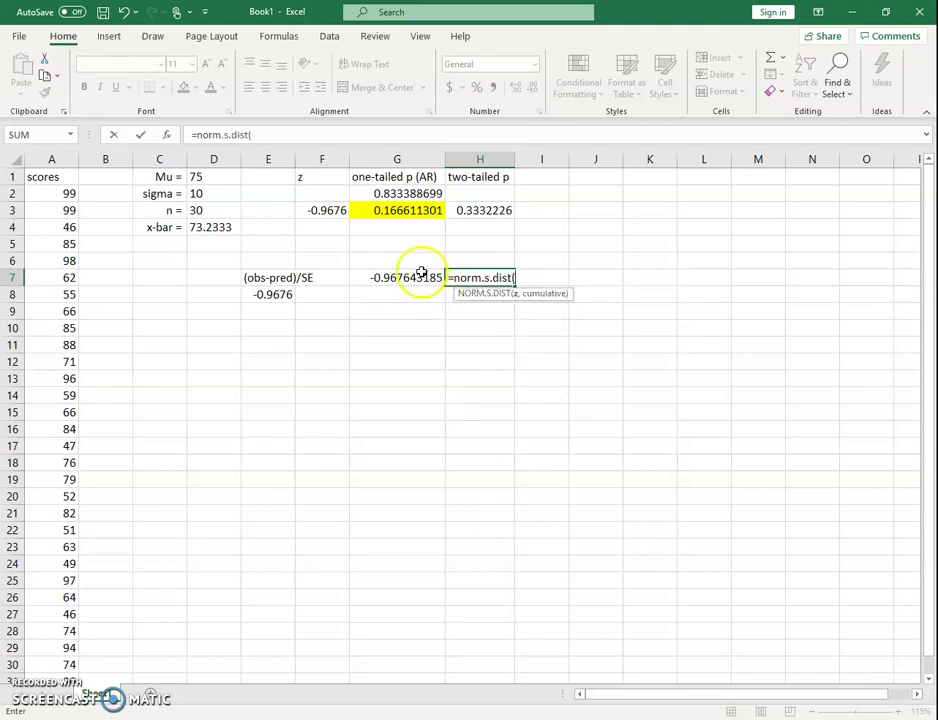
{"action": "type", "text": ","}
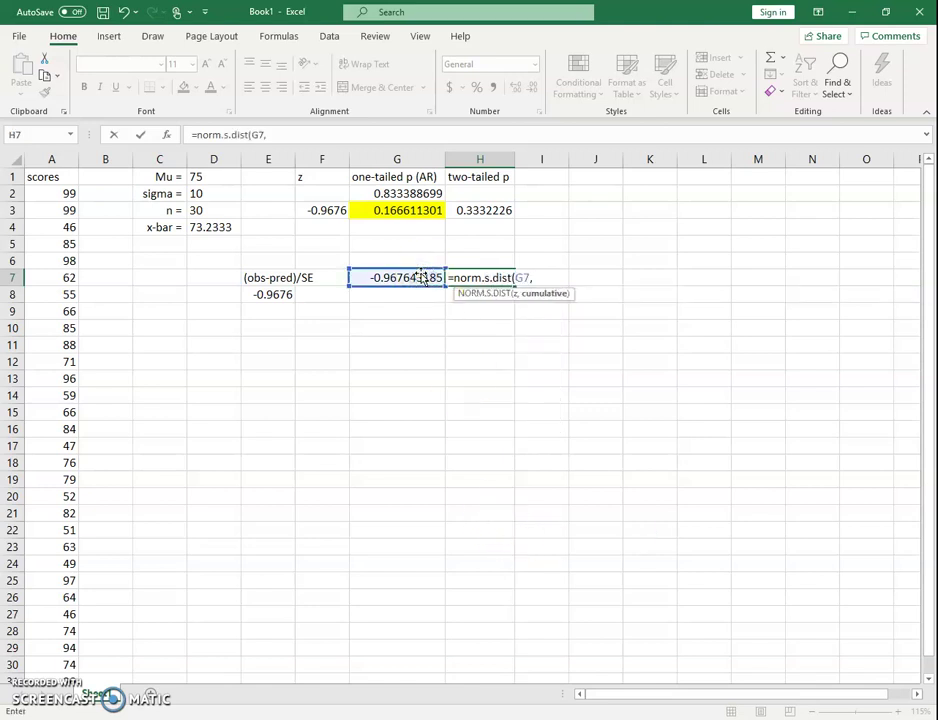
{"action": "type", "text": "true)"}
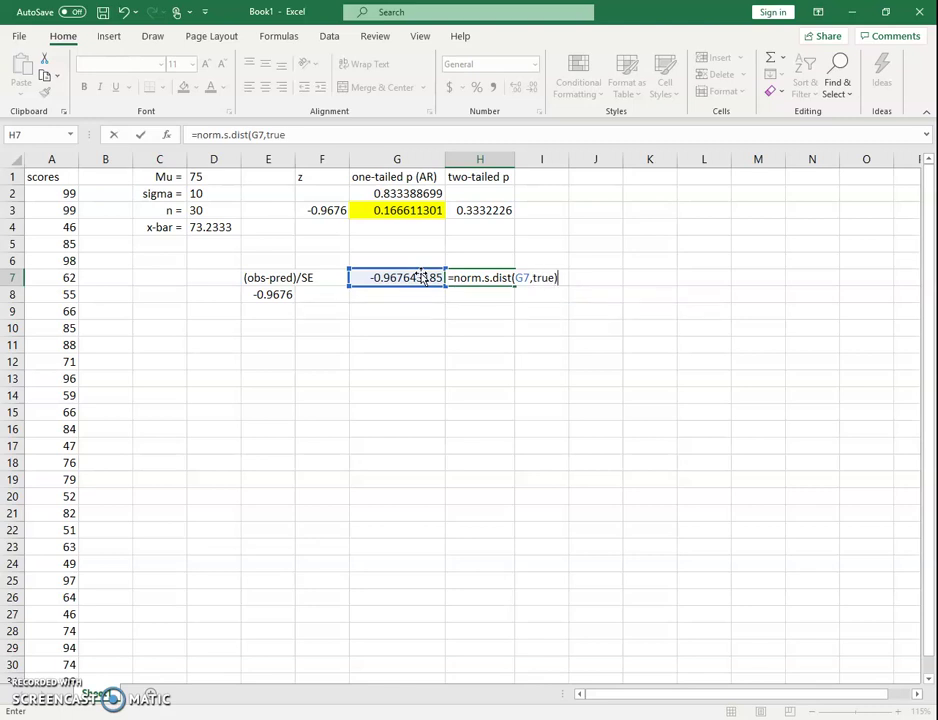
{"action": "key", "text": "Tab"}
{"action": "left_click", "coordinate": [462, 276]}
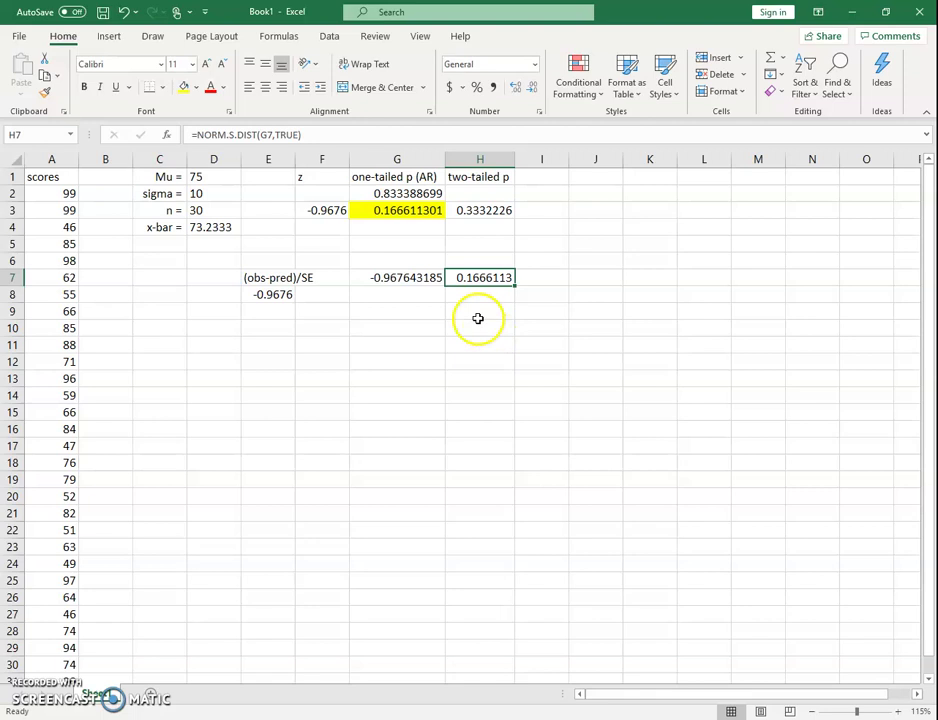
{"action": "left_click", "coordinate": [390, 276]}
{"action": "left_click", "coordinate": [480, 277]}
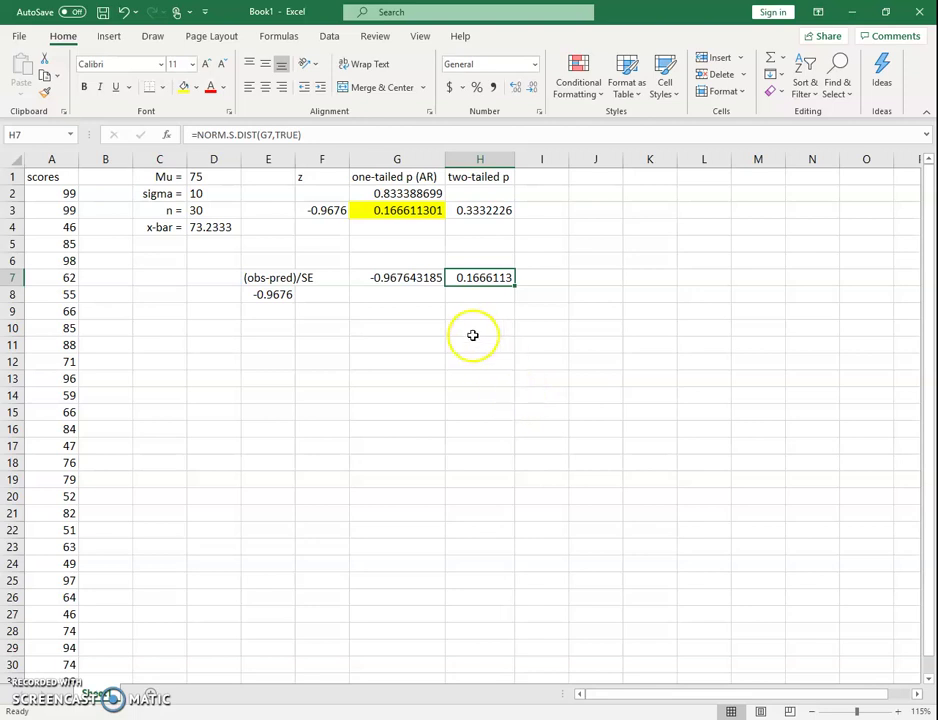
- Label the standardized result with "z" in G6 and the probability beside it with "one-tailed p" in H6
{"action": "left_click", "coordinate": [410, 260]}
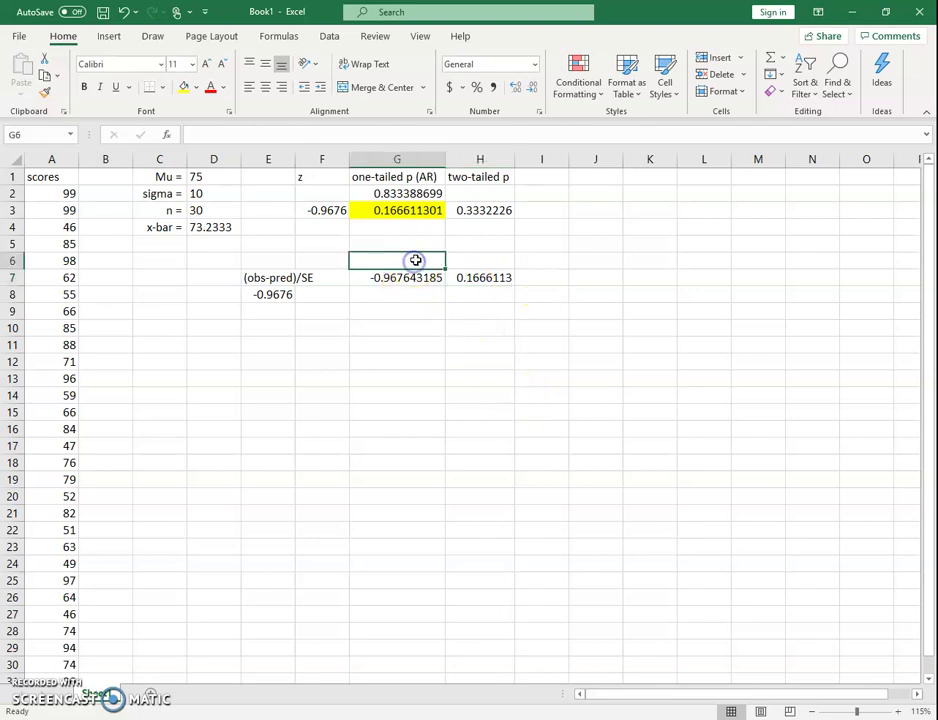
{"action": "type", "text": "z"}
{"action": "key", "text": "Tab"}
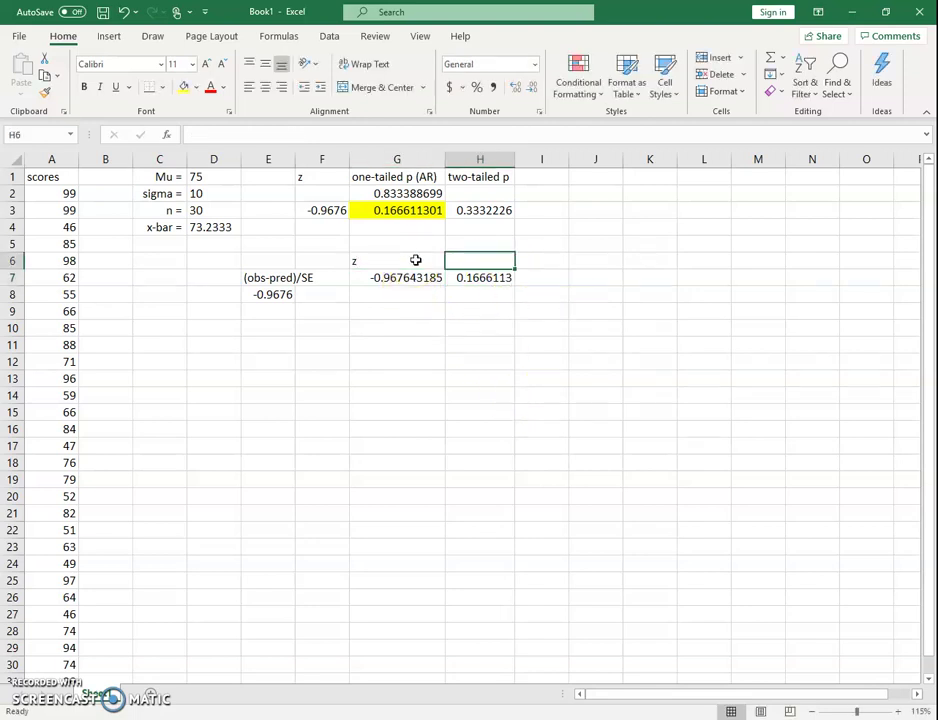
{"action": "type", "text": "o"}
{"action": "key", "text": "BackSpace"}
{"action": "type", "text": "one-tailed p"}
{"action": "key", "text": "Tab"}
{"action": "left_click", "coordinate": [474, 315]}
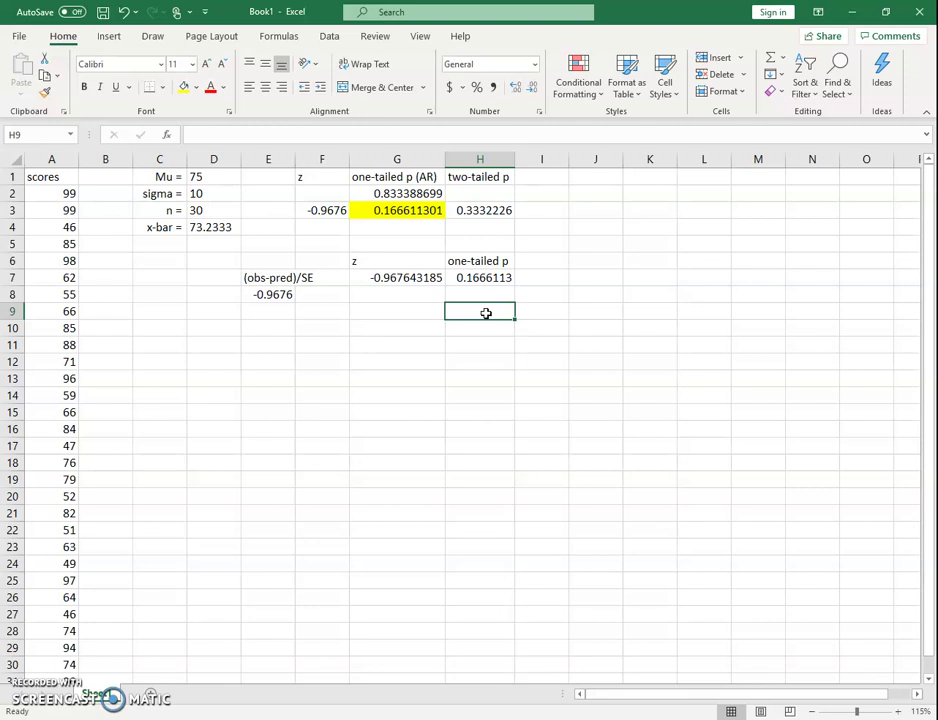
{"action": "left_click", "coordinate": [490, 313]}
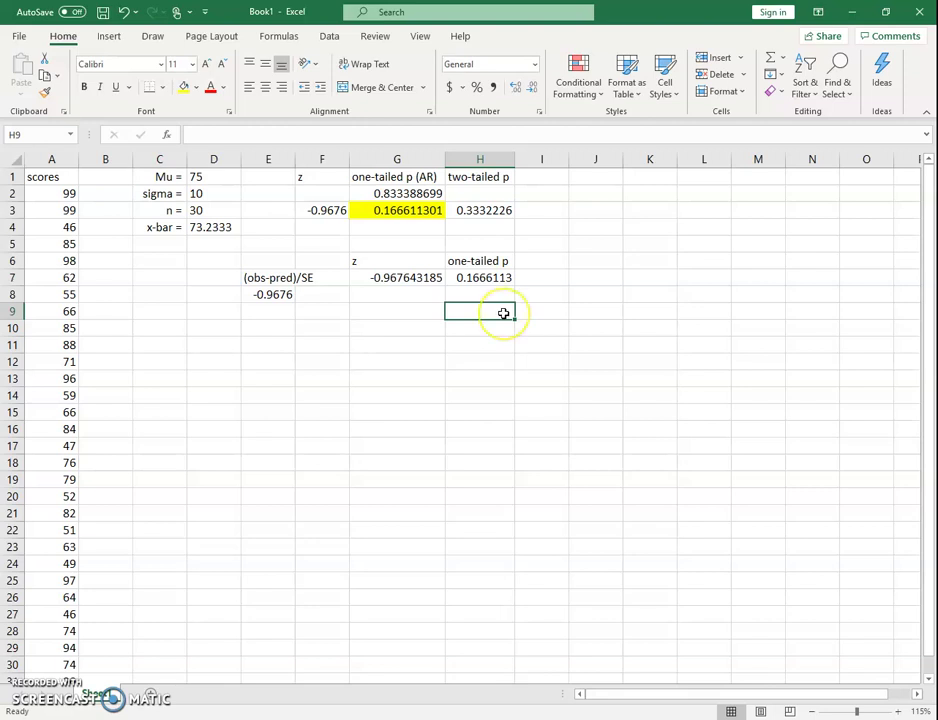
{"action": "left_click", "coordinate": [260, 294]}
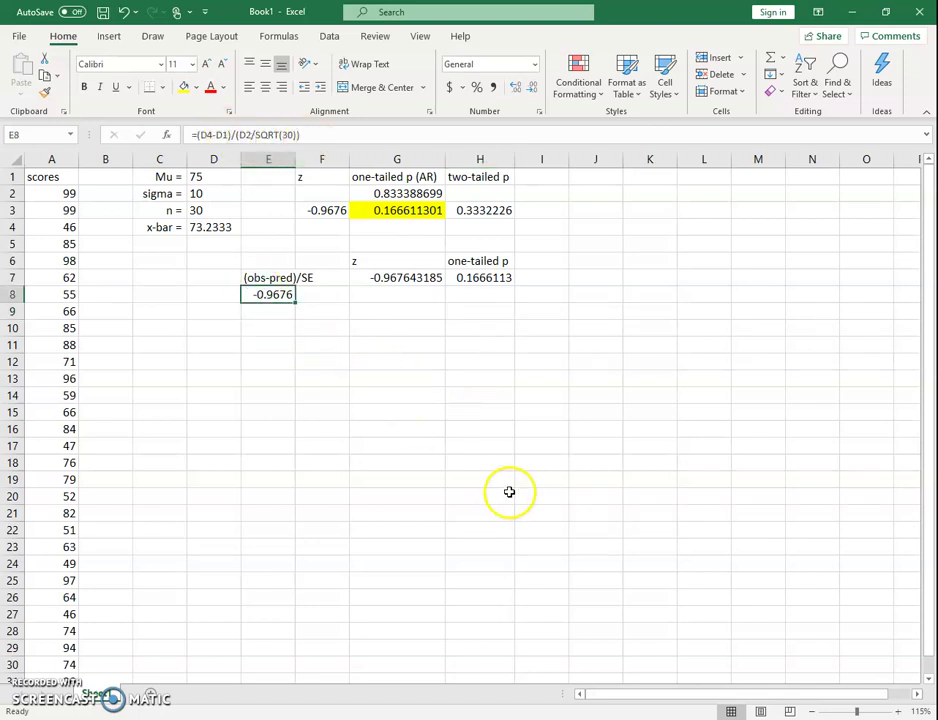
{"action": "left_click", "coordinate": [526, 443]}
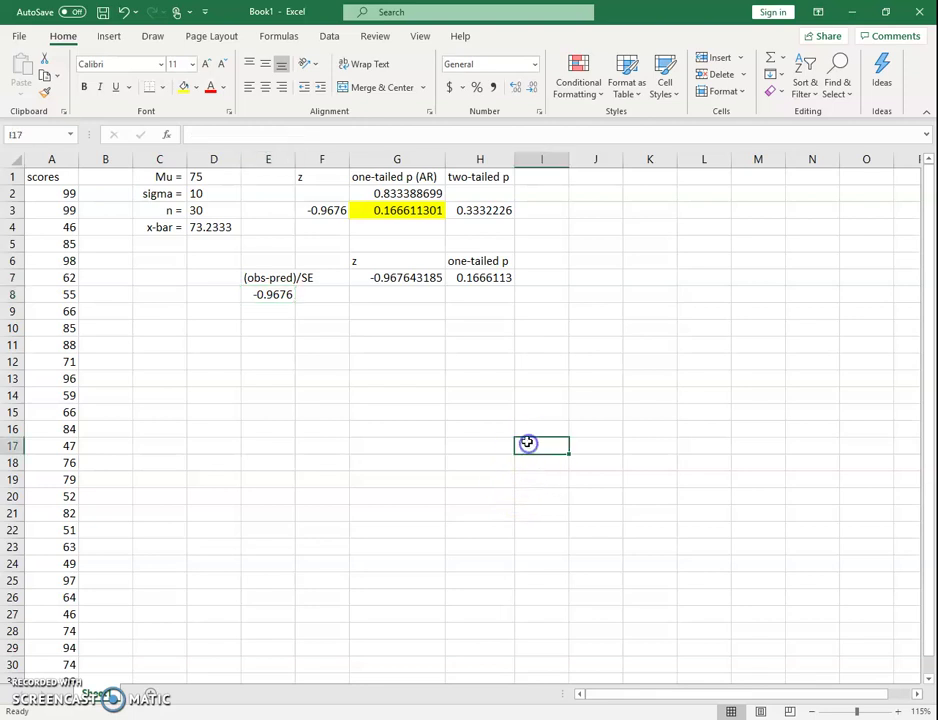
{"action": "left_click", "coordinate": [477, 280]}
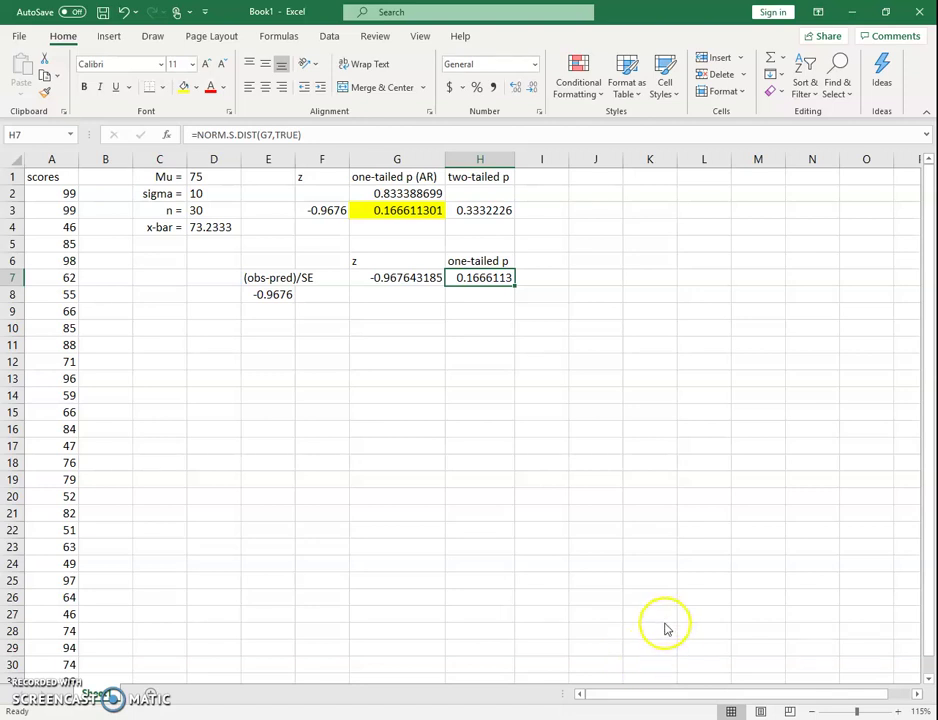
{"action": "left_click", "coordinate": [38, 700]}
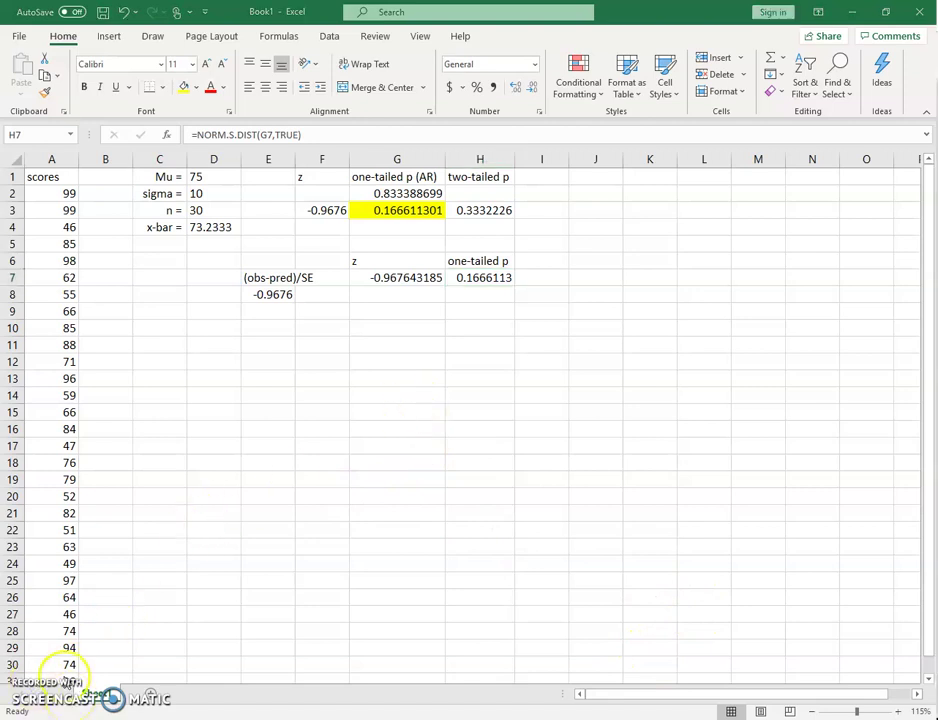